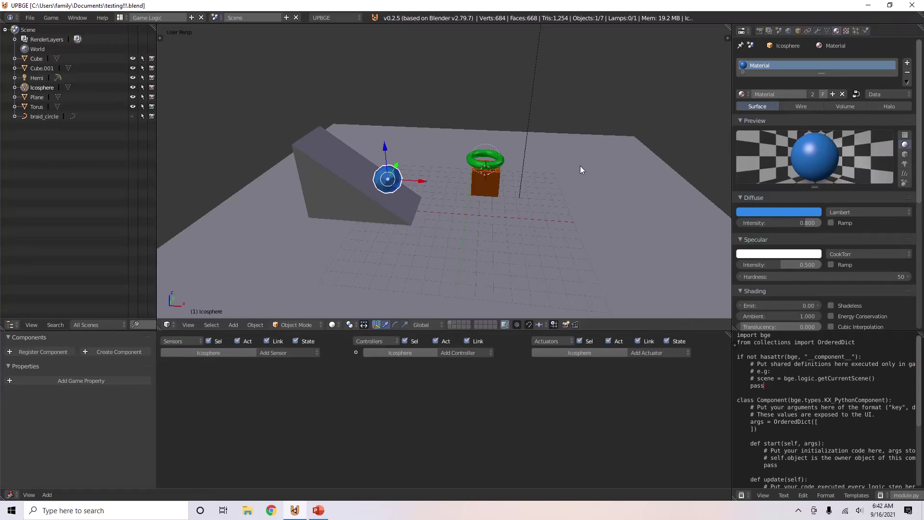
# - Look over the scene objects and review the physics settings of the ramp and the ground plane
pyautogui.scroll(2, 488, 172)
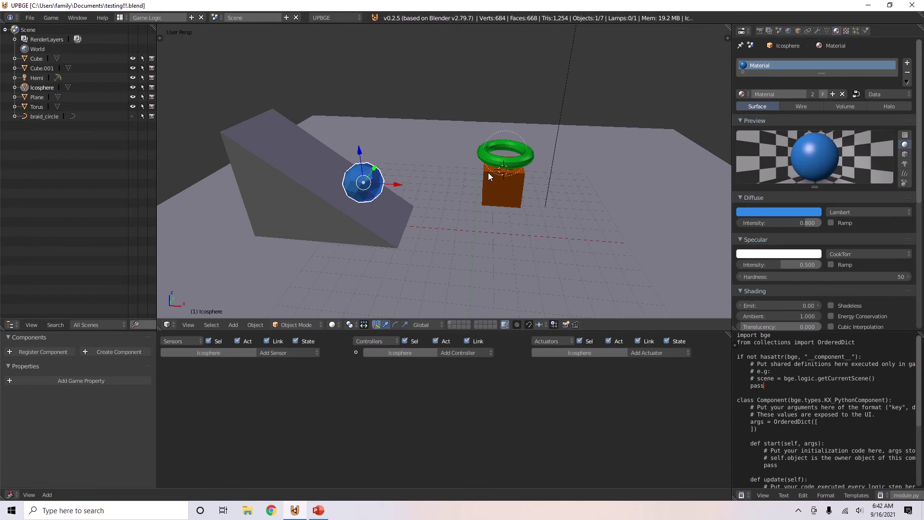
pyautogui.scroll(-1, 489, 172)
pyautogui.scroll(-1, 489, 176)
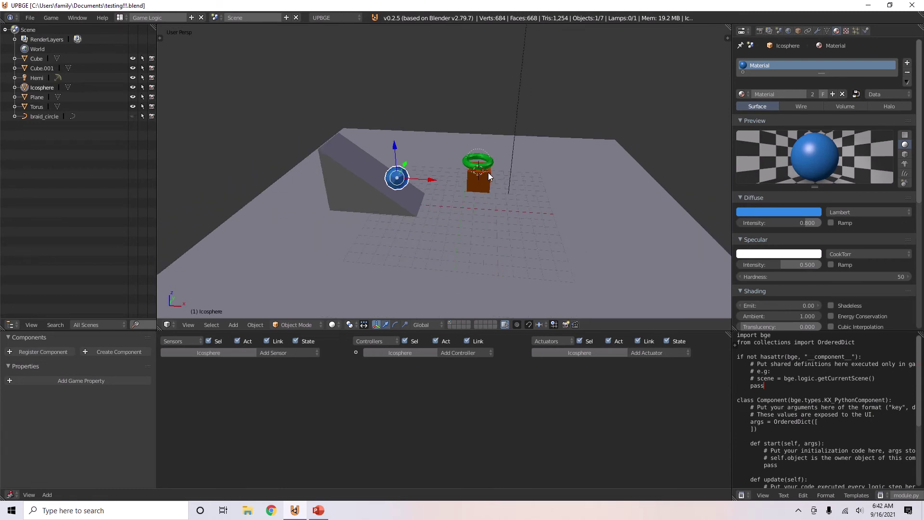
pyautogui.scroll(1, 488, 172)
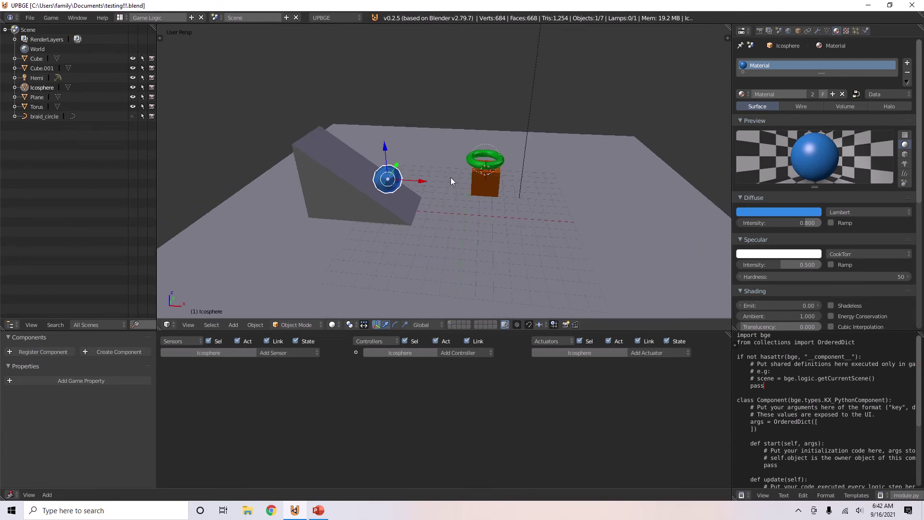
pyautogui.rightClick(484, 178)
pyautogui.rightClick(482, 166)
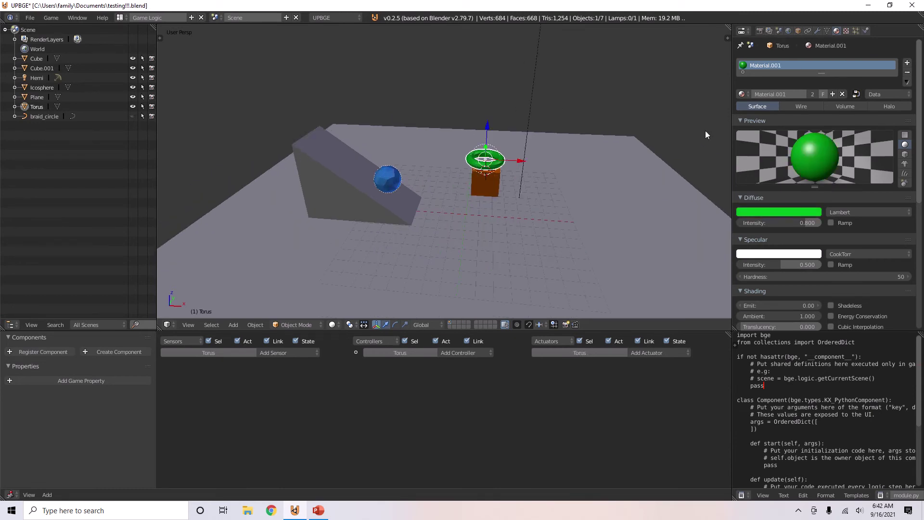
pyautogui.rightClick(361, 204)
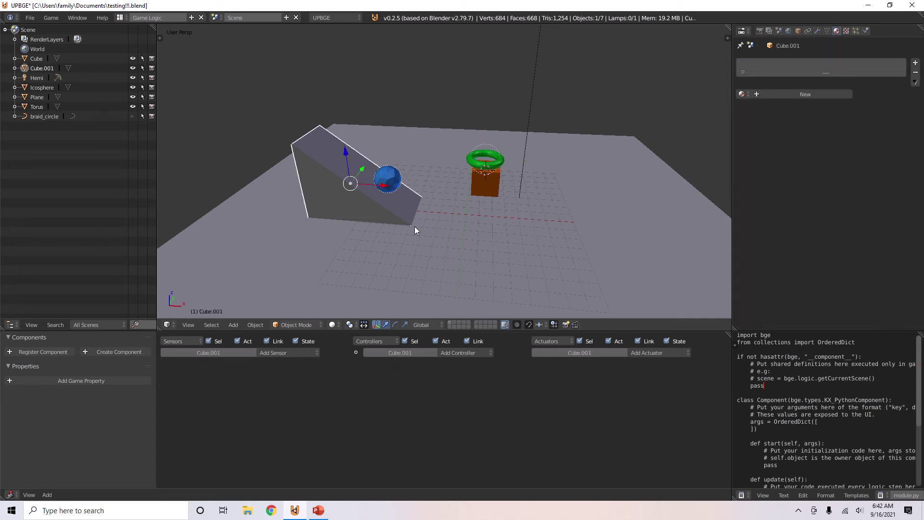
pyautogui.rightClick(452, 232)
pyautogui.rightClick(342, 201)
pyautogui.click(864, 31)
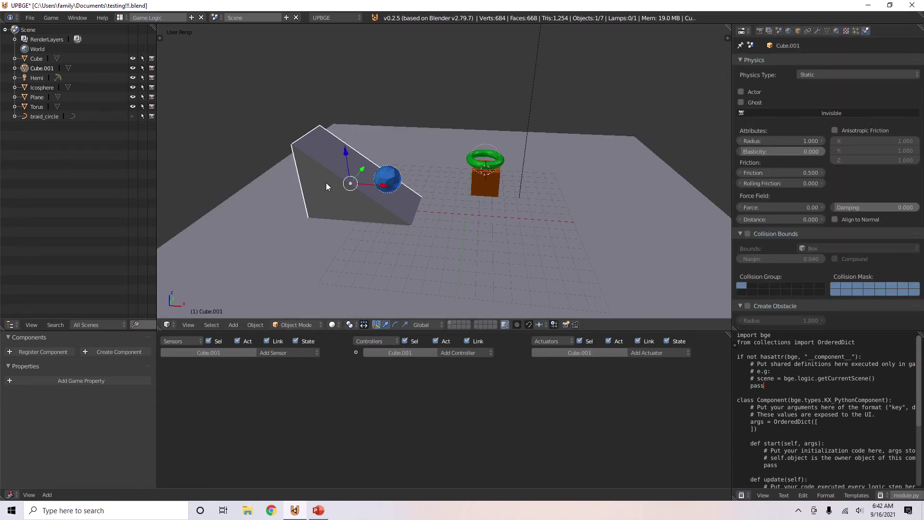
pyautogui.rightClick(445, 233)
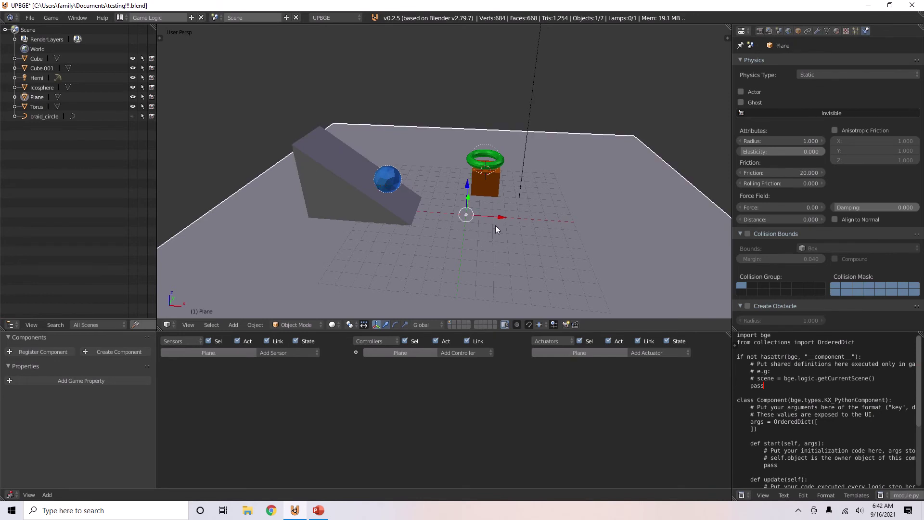
# - Run the game to watch the torus, cube and sphere move under physics, and stop it
pyautogui.scroll(1, 512, 221)
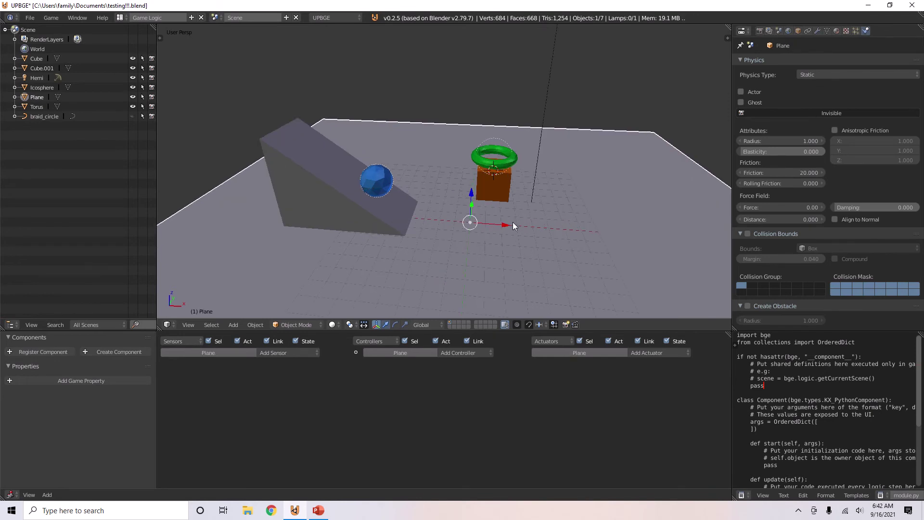
pyautogui.press('p')
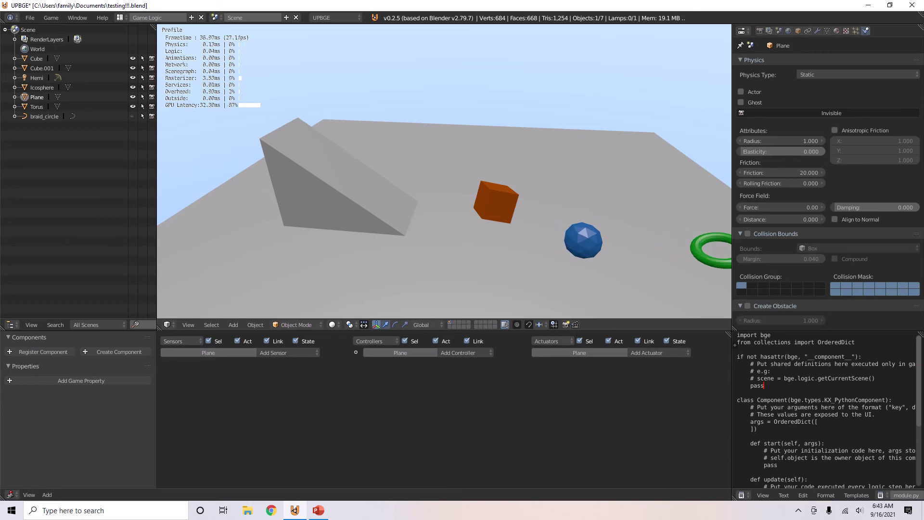
pyautogui.press('Escape')
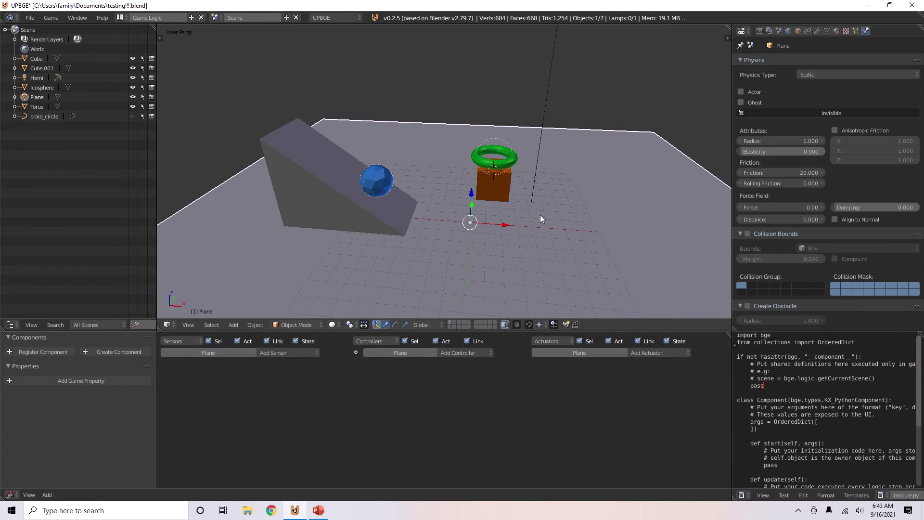
# - Enable No Sleeping for the torus, the cube and the icosphere, and test it in a game run
pyautogui.rightClick(493, 163)
pyautogui.moveTo(493, 163); pyautogui.dragTo(498, 179, button='middle')
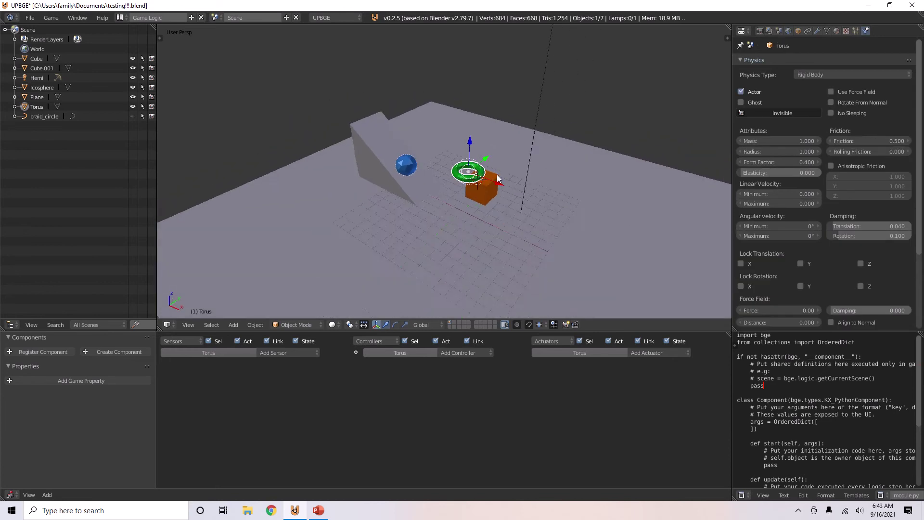
pyautogui.scroll(2, 498, 179)
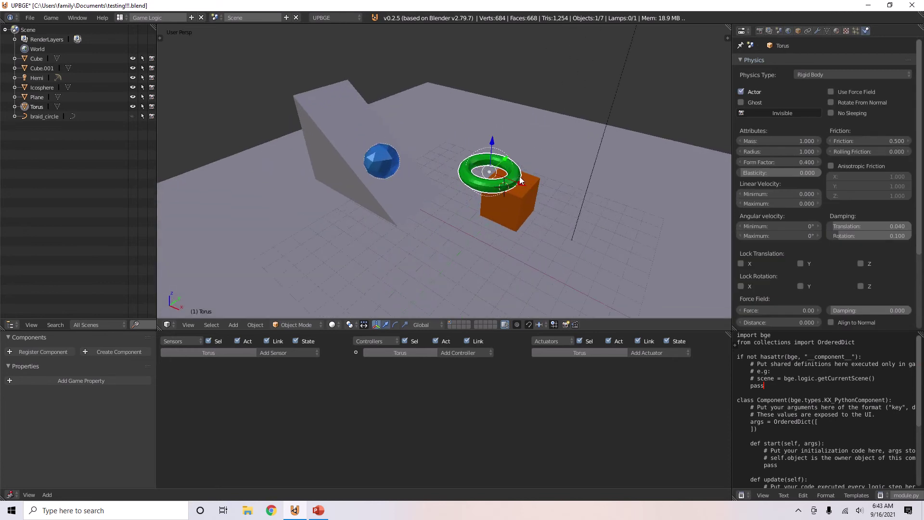
pyautogui.scroll(-3, 534, 176)
pyautogui.scroll(2, 541, 174)
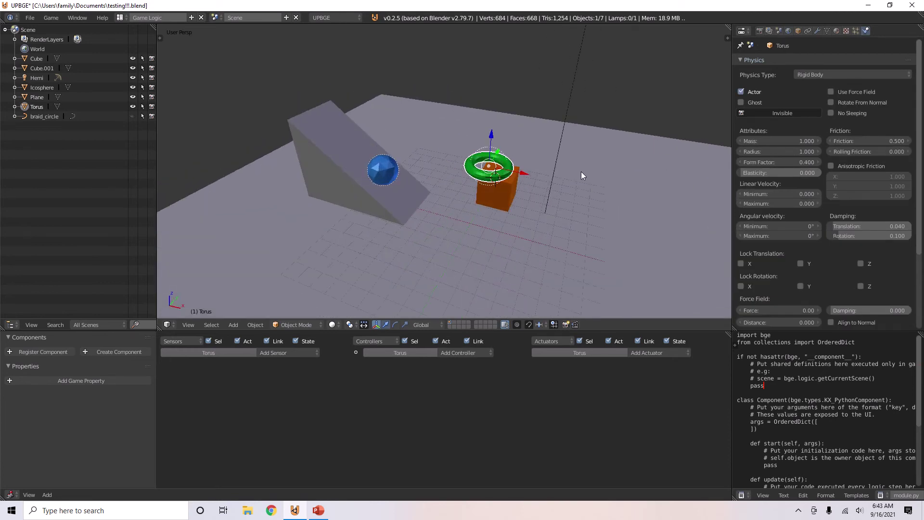
pyautogui.click(831, 113)
pyautogui.rightClick(507, 194)
pyautogui.click(832, 113)
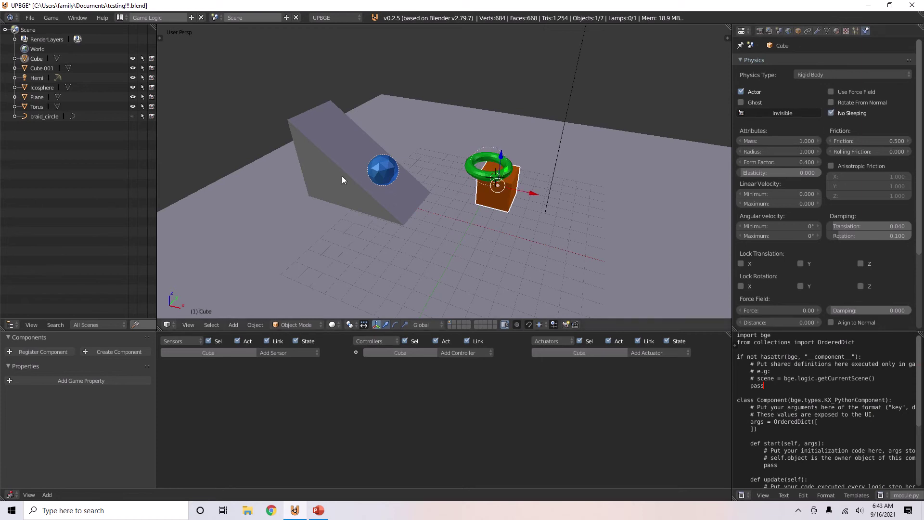
pyautogui.rightClick(385, 168)
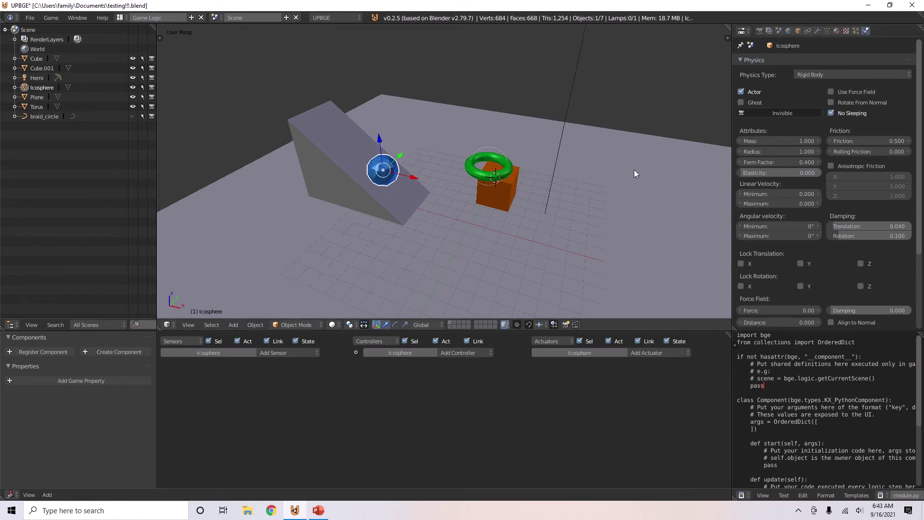
pyautogui.press('p')
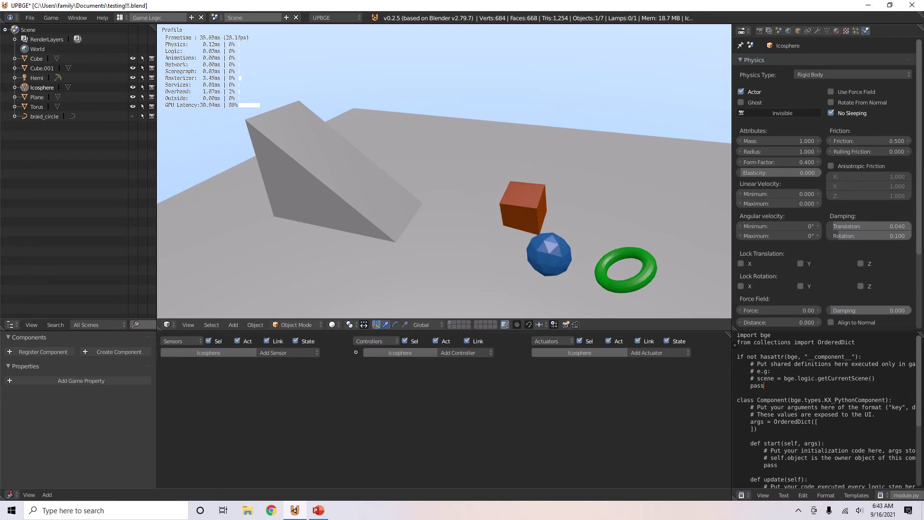
pyautogui.press('Escape')
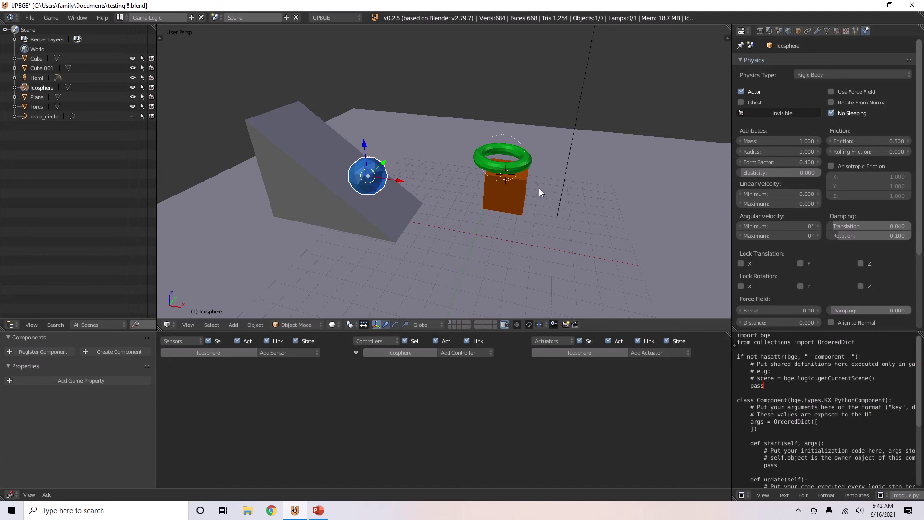
# - Set the icosphere's physics radius to 2 and select the torus
pyautogui.moveTo(548, 196); pyautogui.dragTo(557, 178, button='middle')
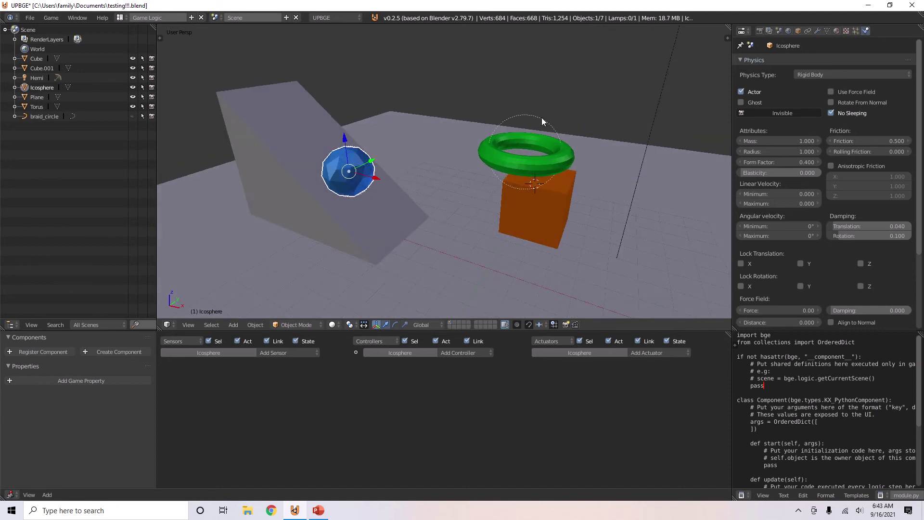
pyautogui.moveTo(554, 124); pyautogui.dragTo(566, 112, button='middle')
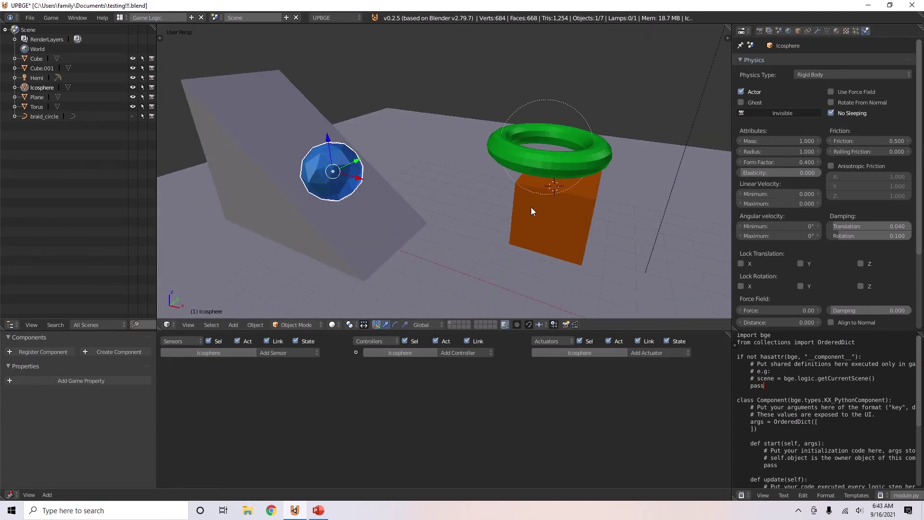
pyautogui.click(770, 151)
pyautogui.write('2')
pyautogui.press('Return')
pyautogui.rightClick(518, 158)
pyautogui.click(770, 140)
pyautogui.write('2')
pyautogui.press('Return')
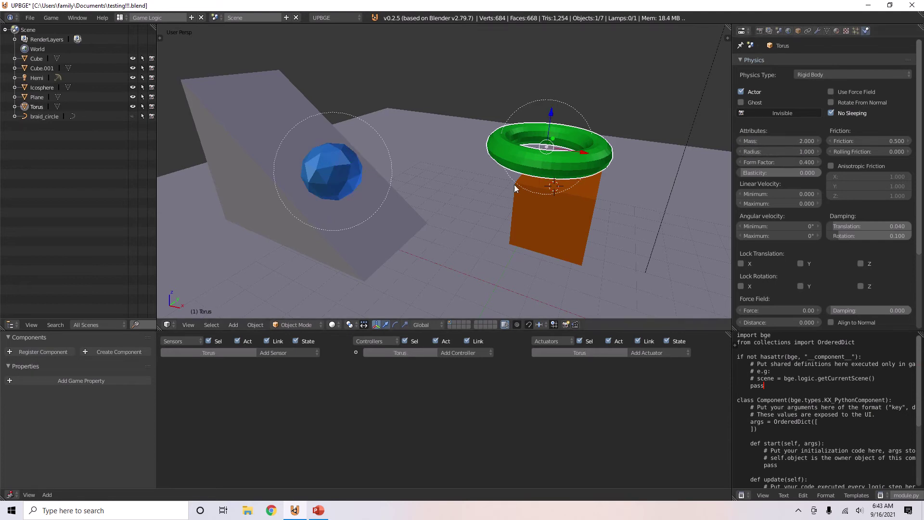
pyautogui.click(778, 141)
pyautogui.write('1')
pyautogui.press('Return')
# - Set the torus's physics radius to 2
pyautogui.click(774, 151)
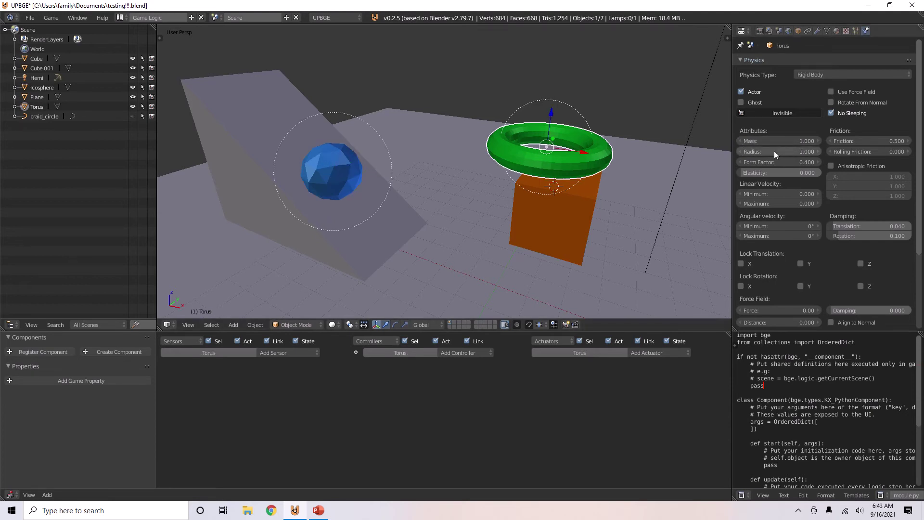
pyautogui.write('2')
pyautogui.press('Return')
# - Test the enlarged physics radii of the icosphere and torus in a game run, and stop it
pyautogui.moveTo(626, 178); pyautogui.dragTo(553, 190, button='middle')
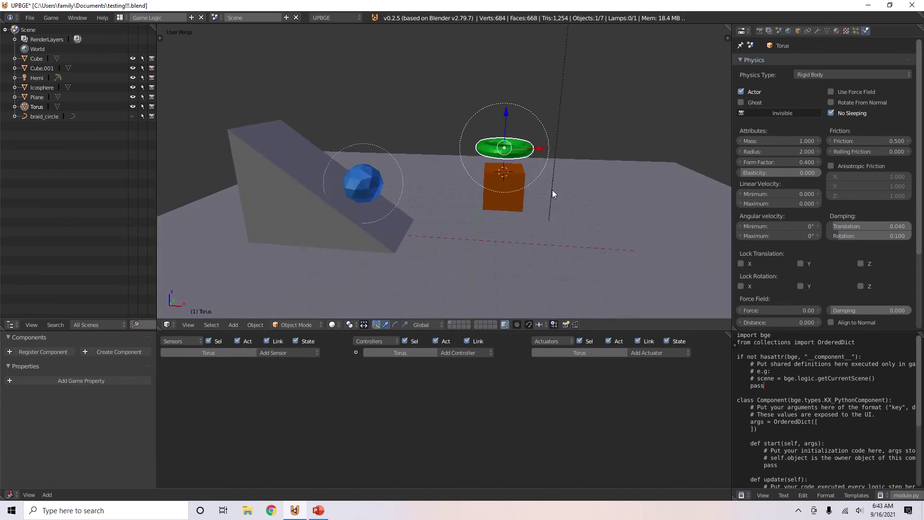
pyautogui.press('p')
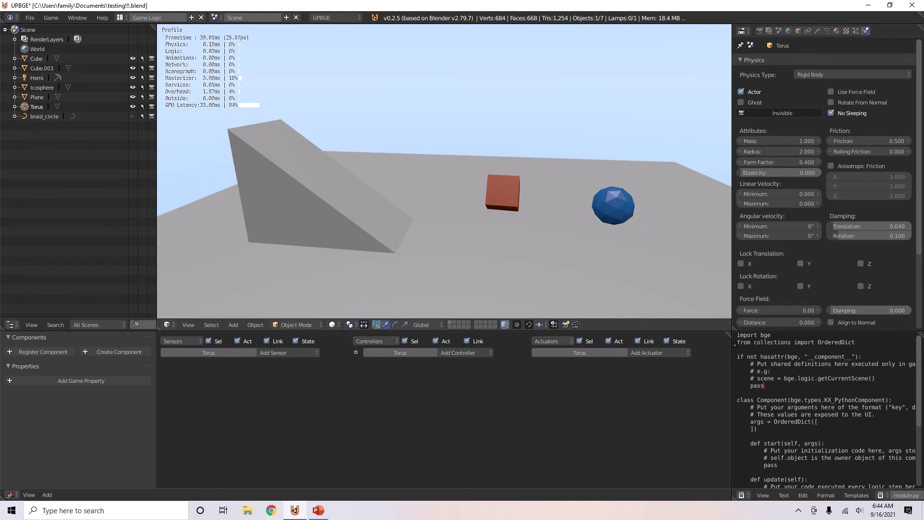
pyautogui.press('Escape')
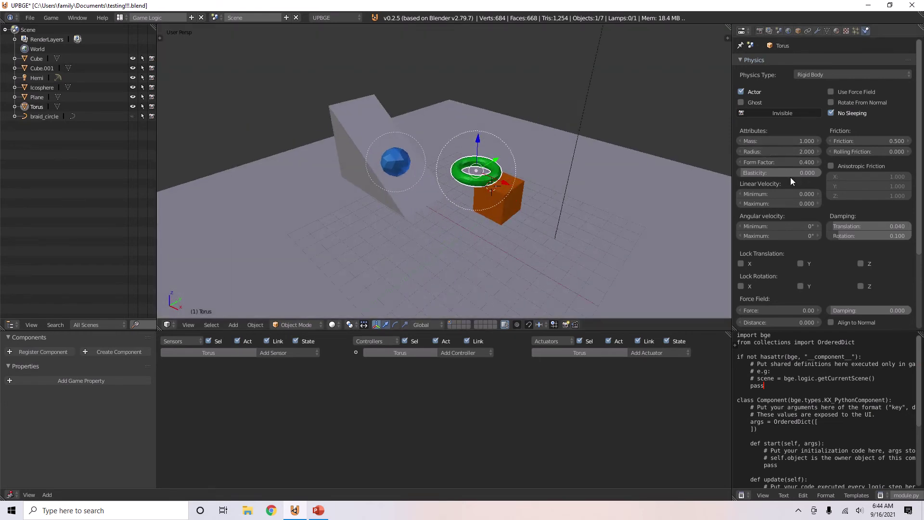
# - Enable Collision Bounds for the torus with Triangle Mesh as the bounds shape
pyautogui.scroll(-5, 784, 232)
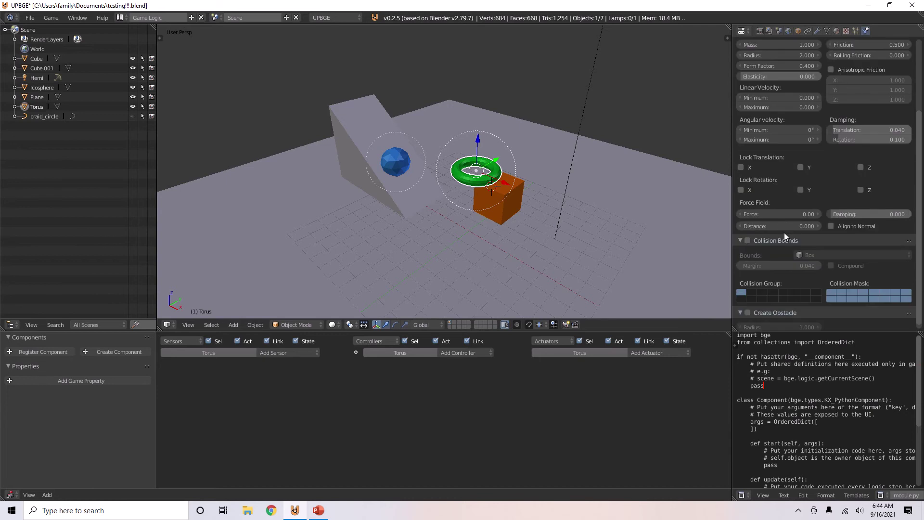
pyautogui.click(747, 240)
pyautogui.scroll(3, 479, 217)
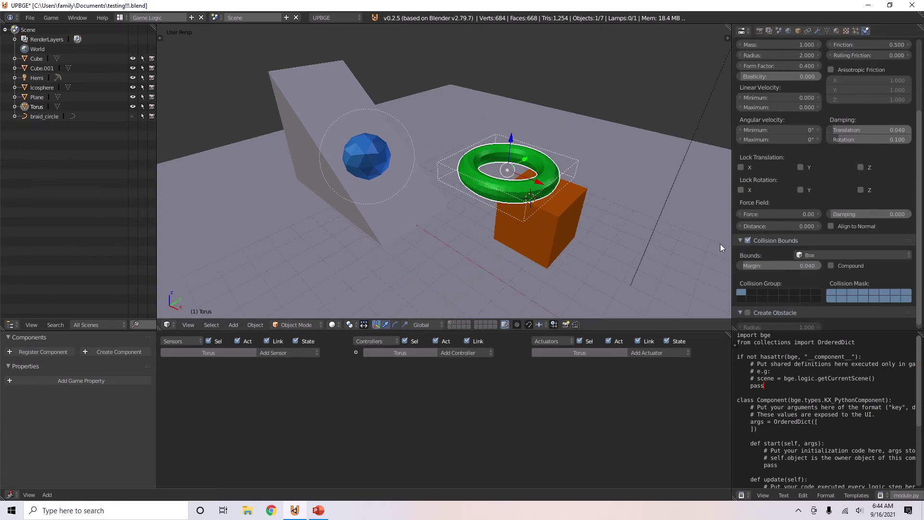
pyautogui.click(804, 255)
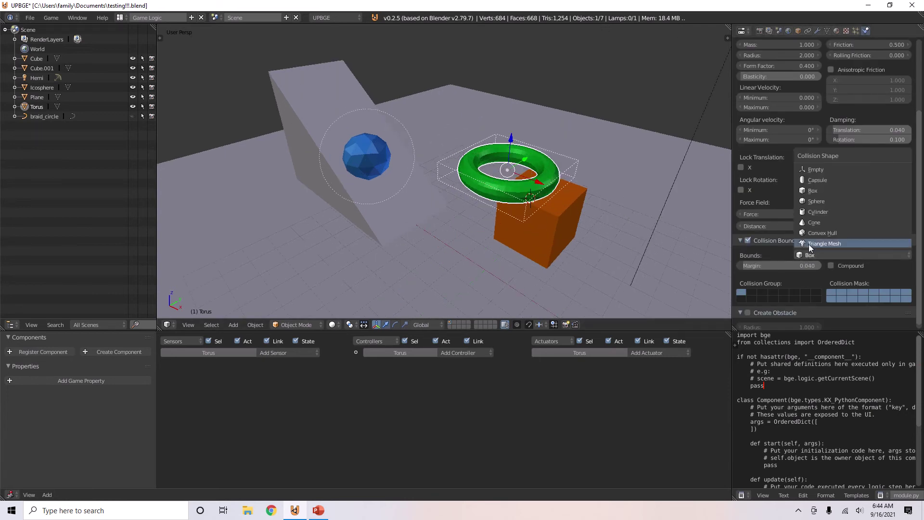
pyautogui.click(809, 244)
# - Examine the torus's mesh and its hole from several angles, close up and at a distance
pyautogui.scroll(2, 567, 203)
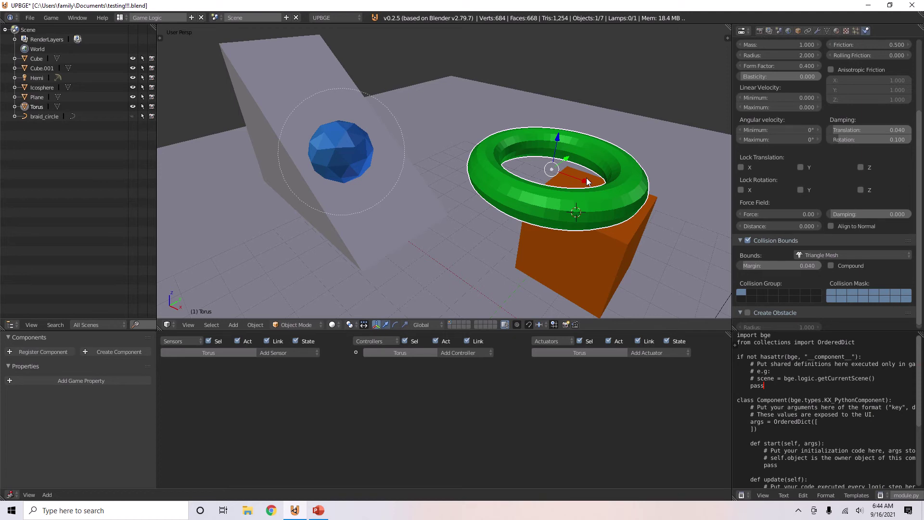
pyautogui.moveTo(573, 223); pyautogui.dragTo(523, 216, button='middle')
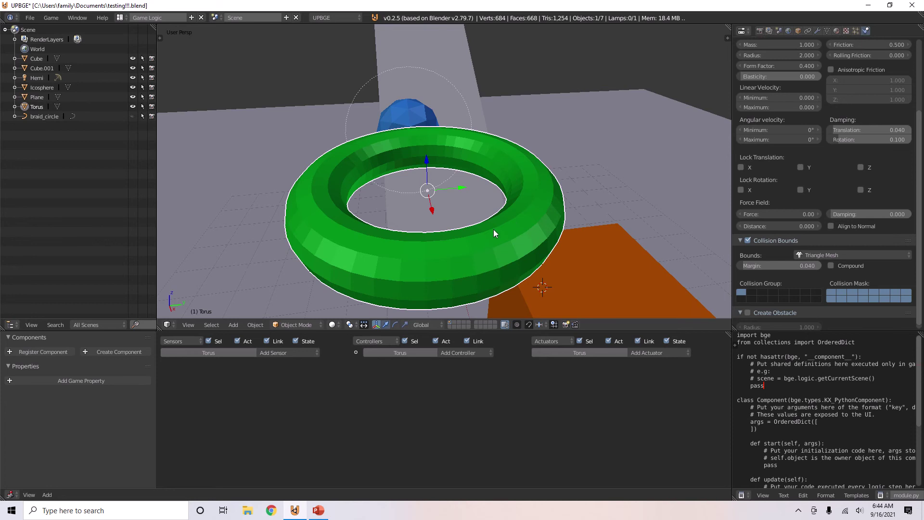
pyautogui.moveTo(493, 229); pyautogui.dragTo(516, 230, button='middle')
pyautogui.scroll(1, 516, 230)
pyautogui.scroll(3, 505, 217)
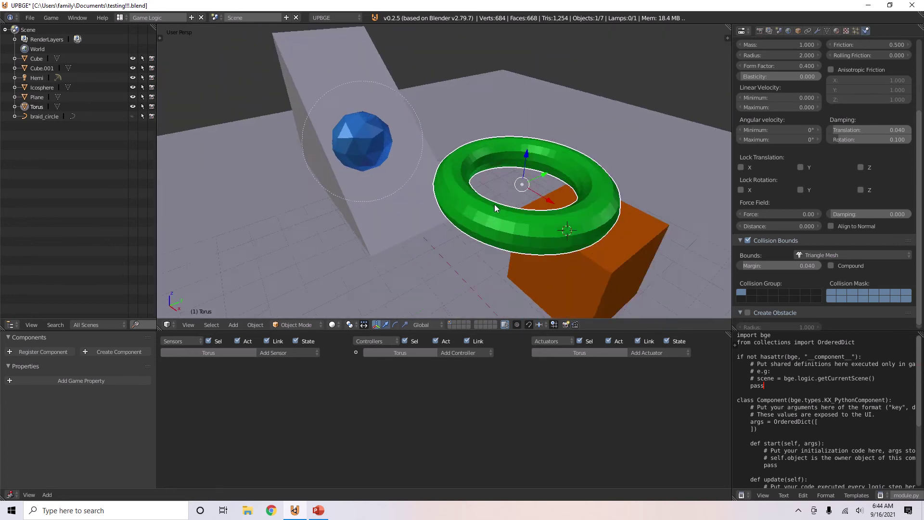
pyautogui.scroll(2, 495, 204)
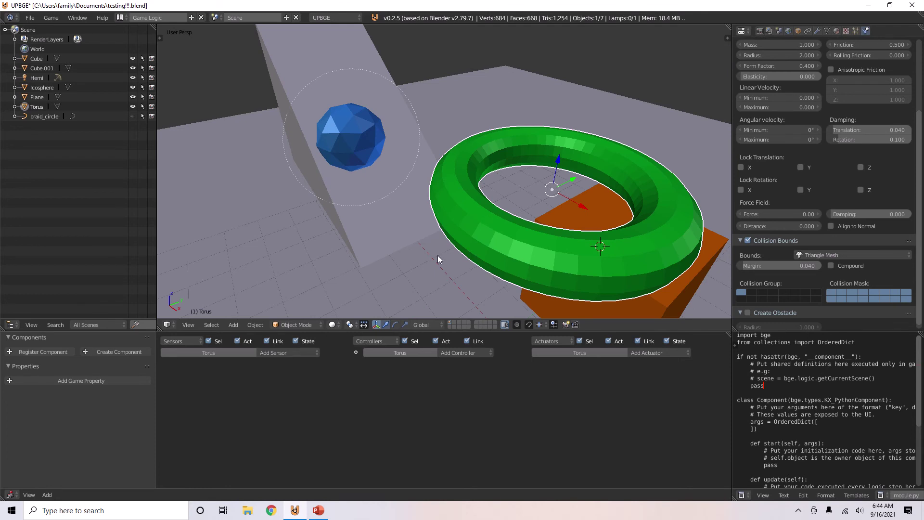
pyautogui.moveTo(545, 228); pyautogui.dragTo(528, 223, button='middle')
pyautogui.scroll(2, 532, 223)
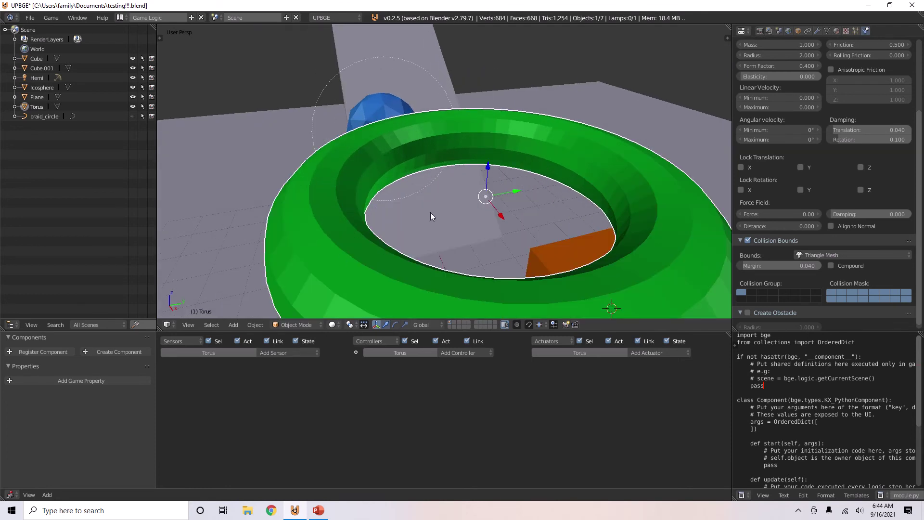
pyautogui.scroll(-5, 432, 214)
pyautogui.moveTo(529, 192); pyautogui.dragTo(418, 185, button='middle')
pyautogui.scroll(3, 477, 186)
pyautogui.scroll(-2, 438, 191)
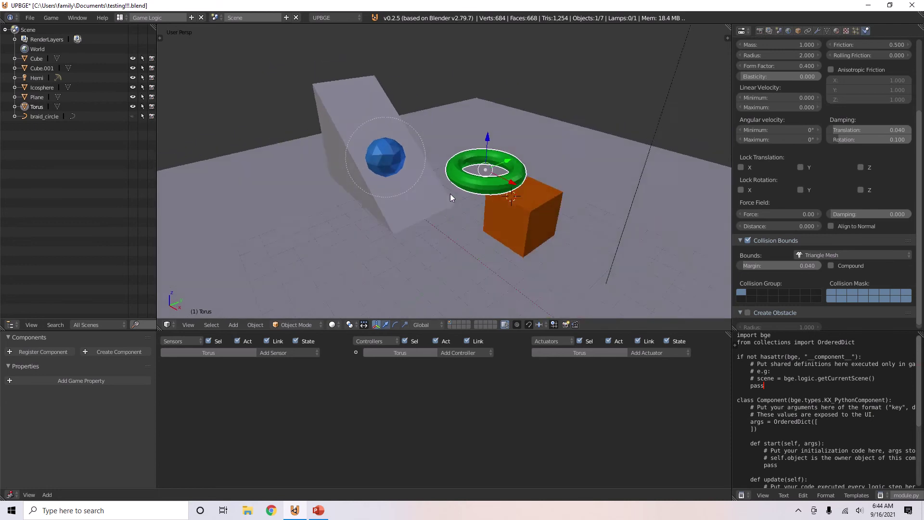
# - Enable Collision Bounds for the orange cube and for the blue icosphere
pyautogui.scroll(2, 501, 207)
pyautogui.rightClick(572, 243)
pyautogui.click(749, 241)
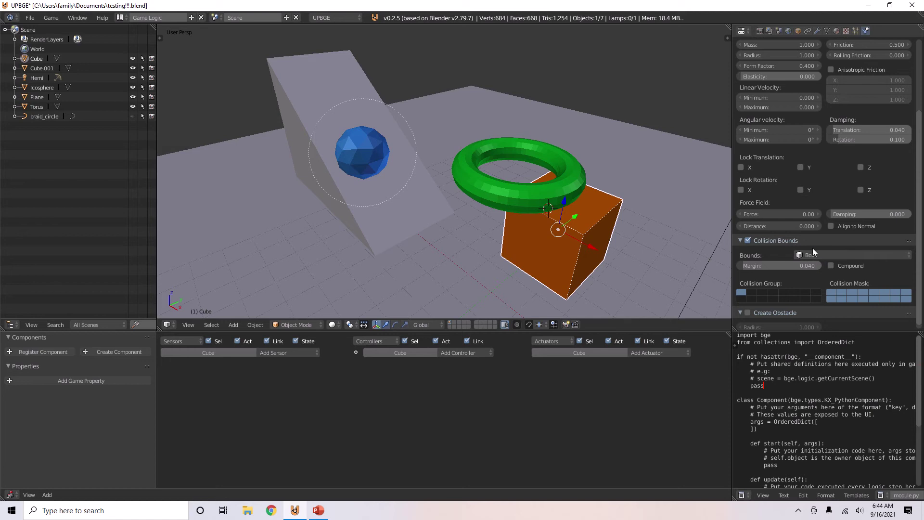
pyautogui.rightClick(363, 168)
pyautogui.click(744, 241)
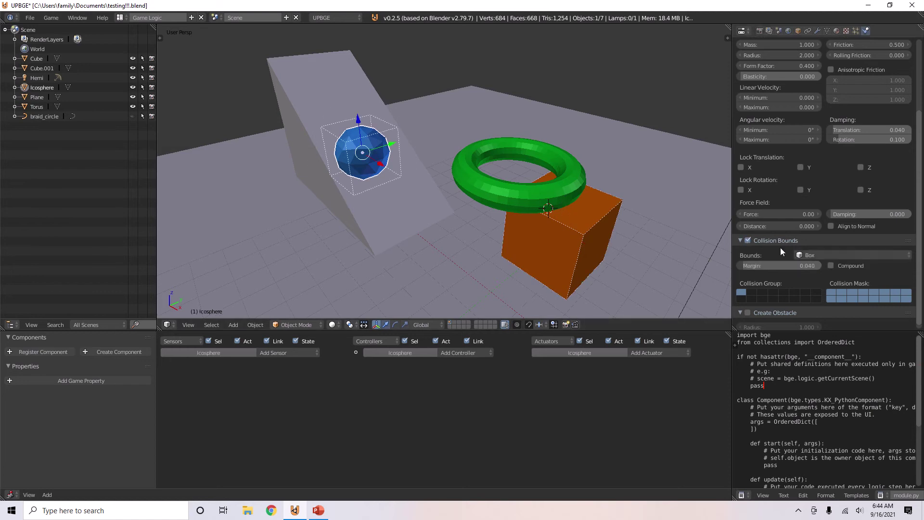
# - Try Sphere and Convex Hull as the icosphere's collision bounds, testing Convex Hull in a game run, and stop it
pyautogui.click(818, 255)
pyautogui.click(818, 200)
pyautogui.click(825, 256)
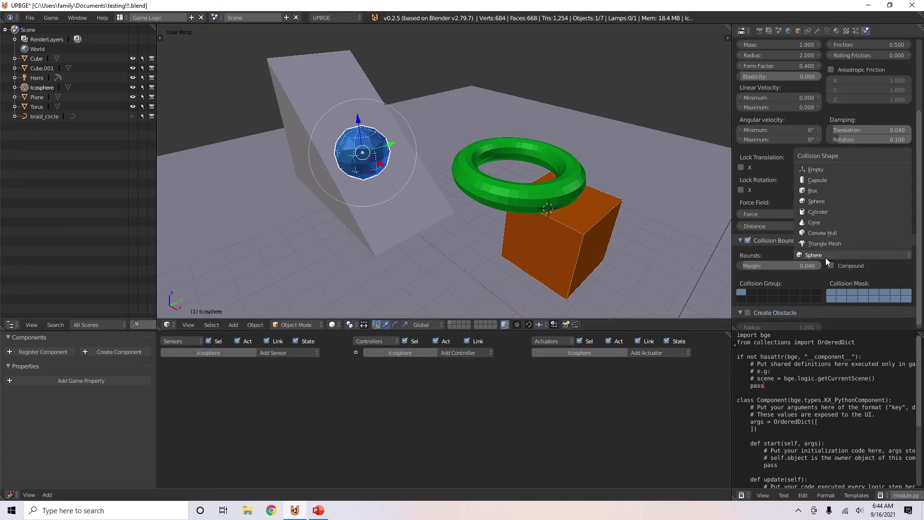
pyautogui.click(813, 233)
pyautogui.moveTo(505, 207)
pyautogui.mouseDown(button='middle')
pyautogui.moveTo(481, 183)
pyautogui.moveTo(511, 192)
pyautogui.moveTo(495, 192)
pyautogui.mouseUp(button='middle')
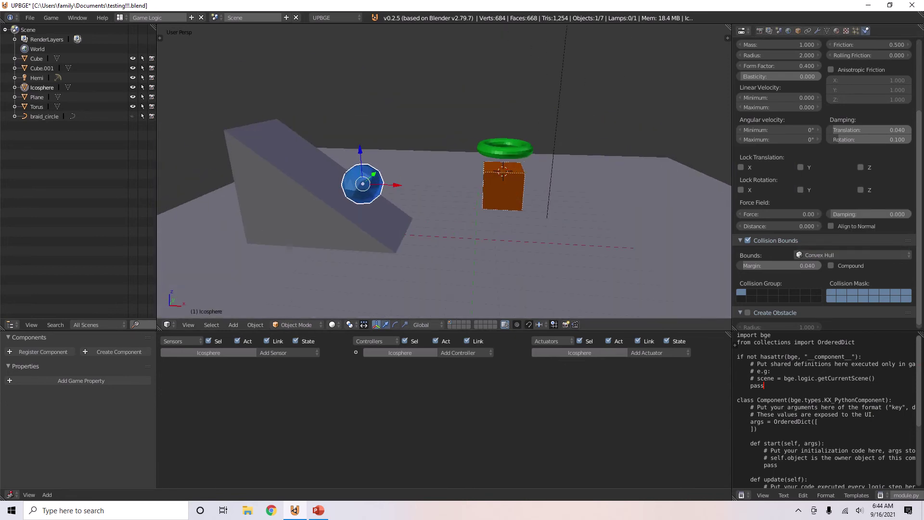
pyautogui.press('p')
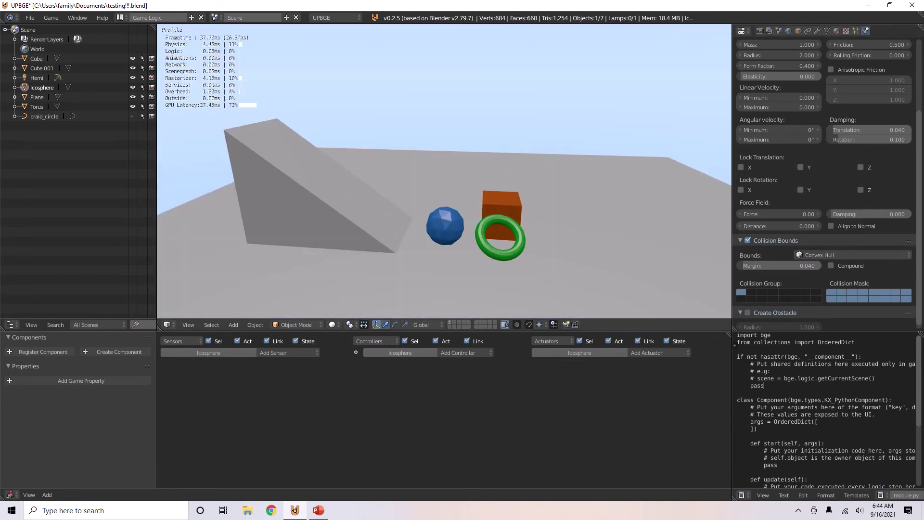
pyautogui.press('Escape')
# - Set the icosphere's collision bounds to Sphere, test the shape in a game run, and stop it
pyautogui.click(810, 256)
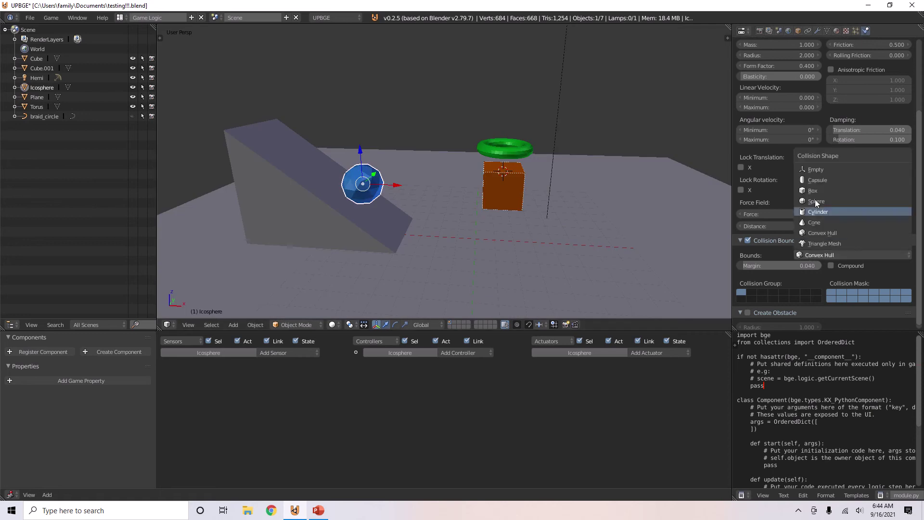
pyautogui.click(816, 201)
pyautogui.press('p')
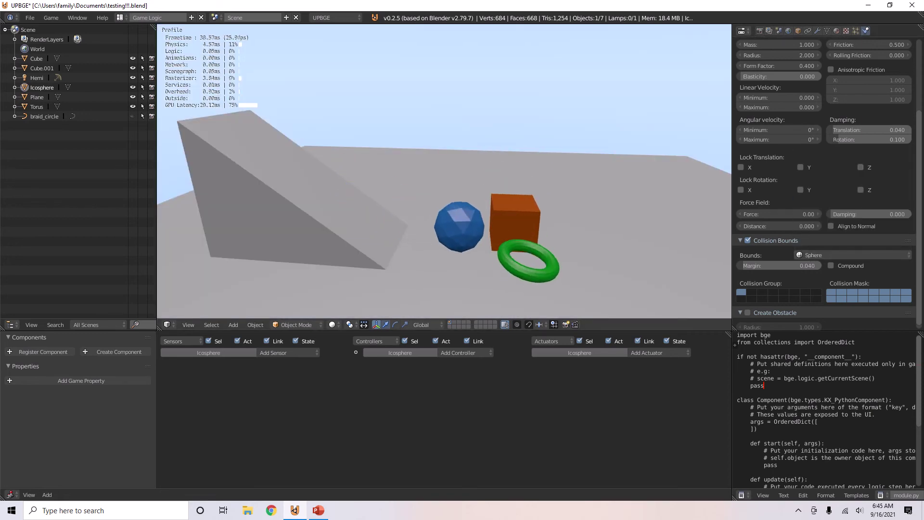
pyautogui.press('Escape')
# - Set the icosphere's physics radius to 1, test it in a game run, and stop it
pyautogui.scroll(3, 795, 143)
pyautogui.click(775, 113)
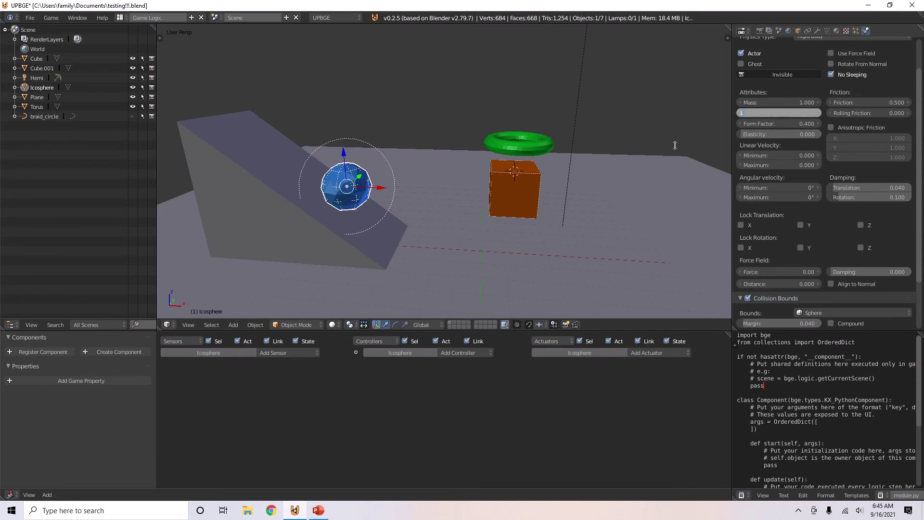
pyautogui.write('1')
pyautogui.press('Return')
pyautogui.press('p')
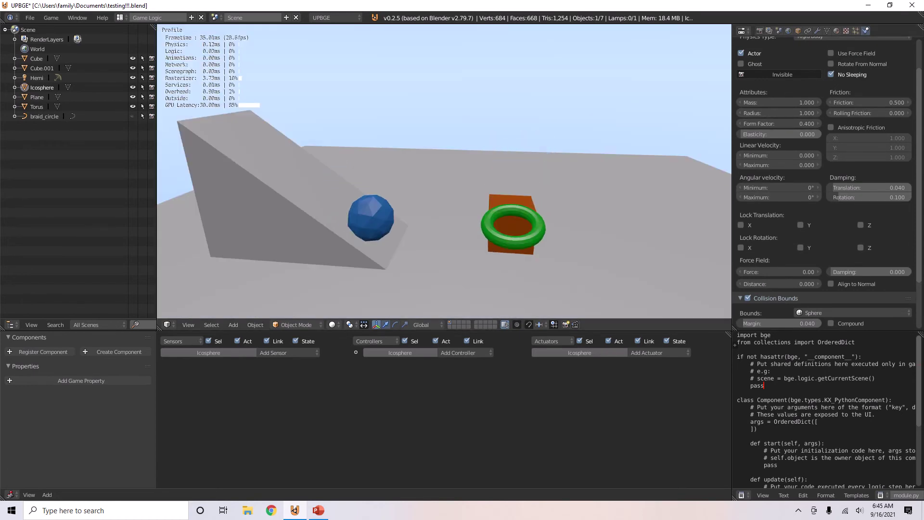
pyautogui.press('Escape')
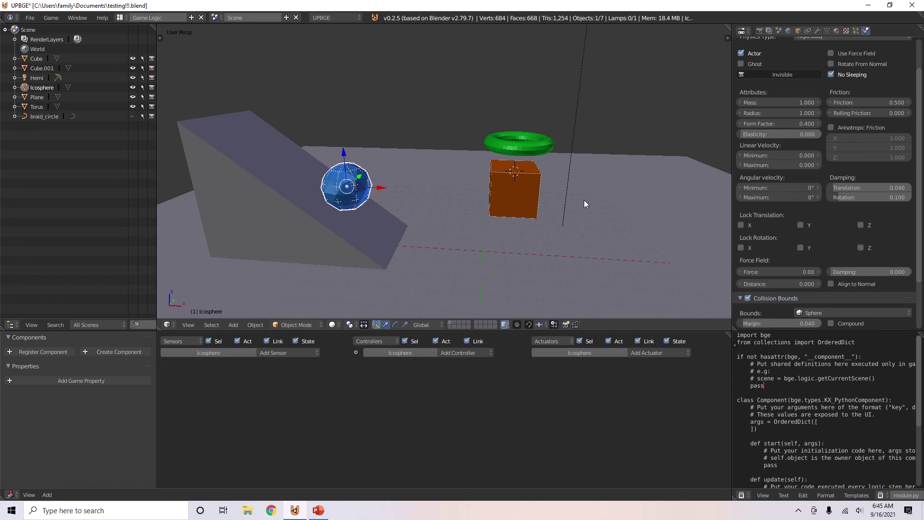
# - Try a collision margin of 1.000 on the icosphere in a game run, and stop it
pyautogui.scroll(2, 584, 200)
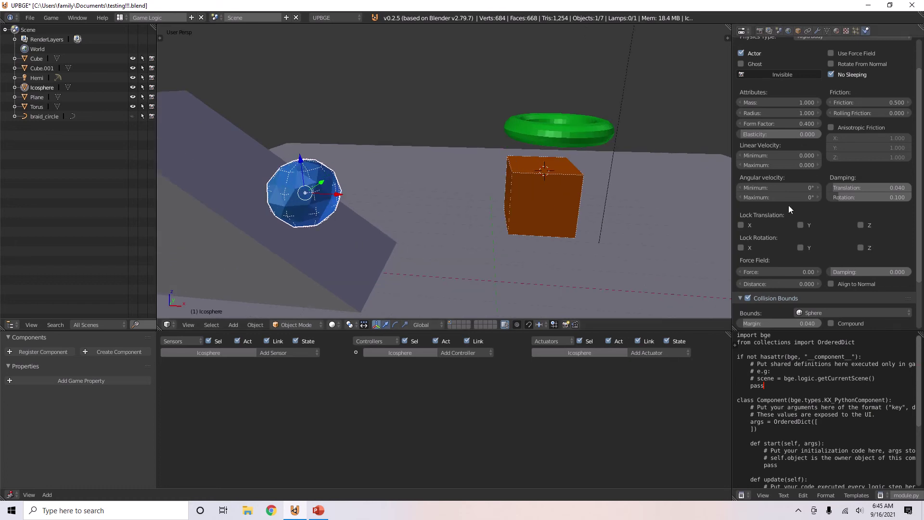
pyautogui.scroll(-3, 789, 208)
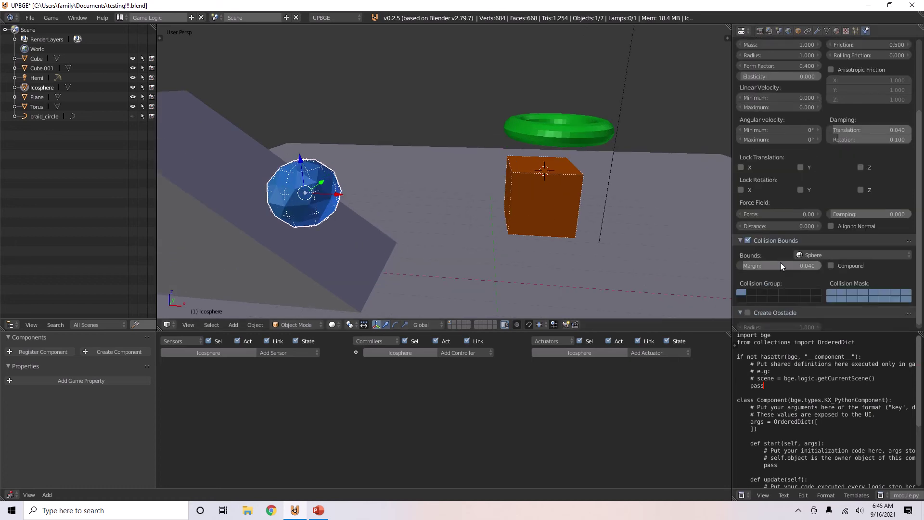
pyautogui.moveTo(780, 262); pyautogui.dragTo(813, 262)
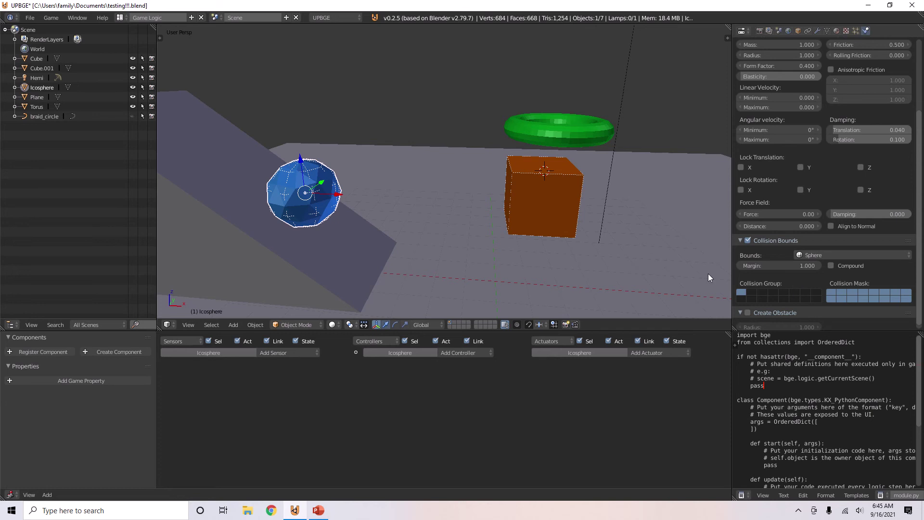
pyautogui.press('KP_0')
pyautogui.press('p')
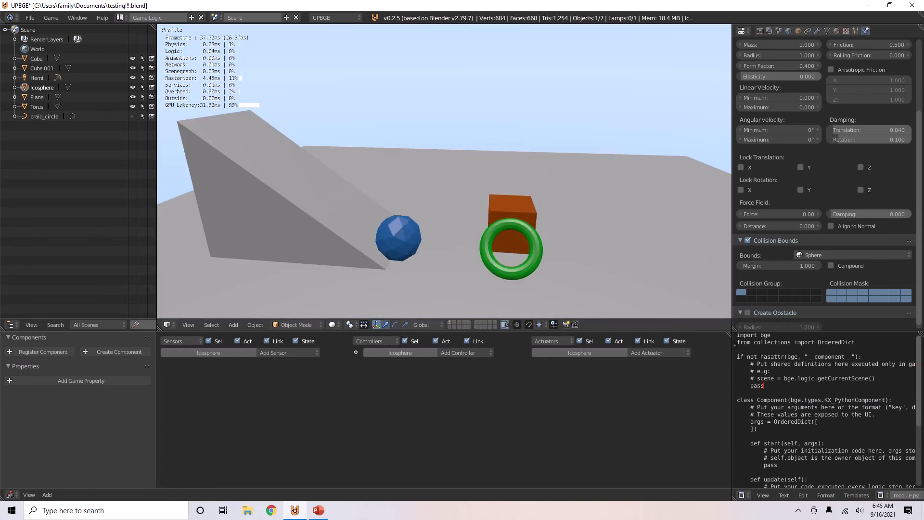
pyautogui.press('Escape')
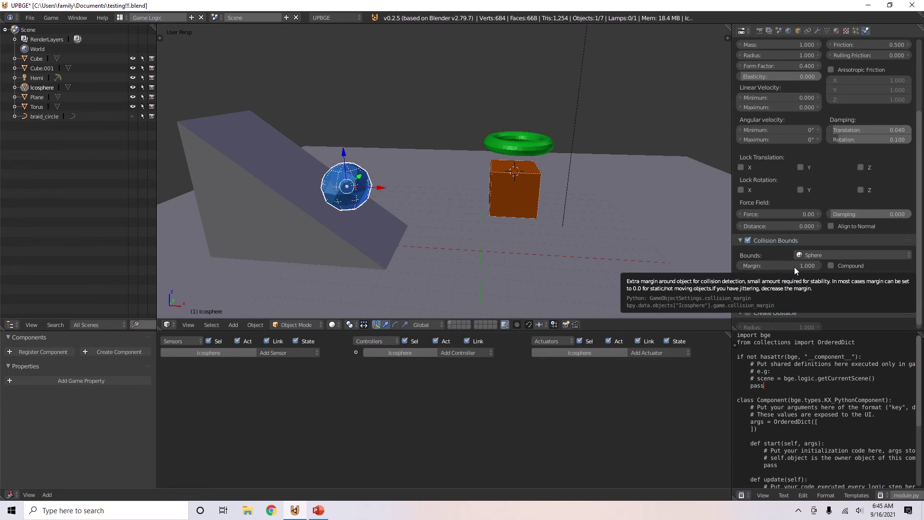
# - Set the icosphere's collision margin to 0.1, and reduce it further
pyautogui.click(794, 267)
pyautogui.write('.1')
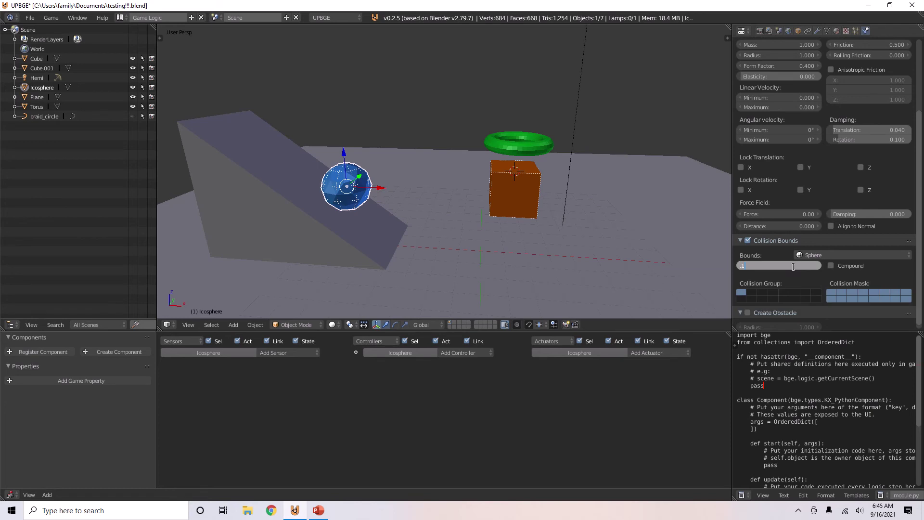
pyautogui.press('Return')
pyautogui.moveTo(761, 261); pyautogui.dragTo(707, 259)
# - Test a collision margin of 1.000 on the orange cube in a game run, stop it, and clear the margin value
pyautogui.rightClick(525, 199)
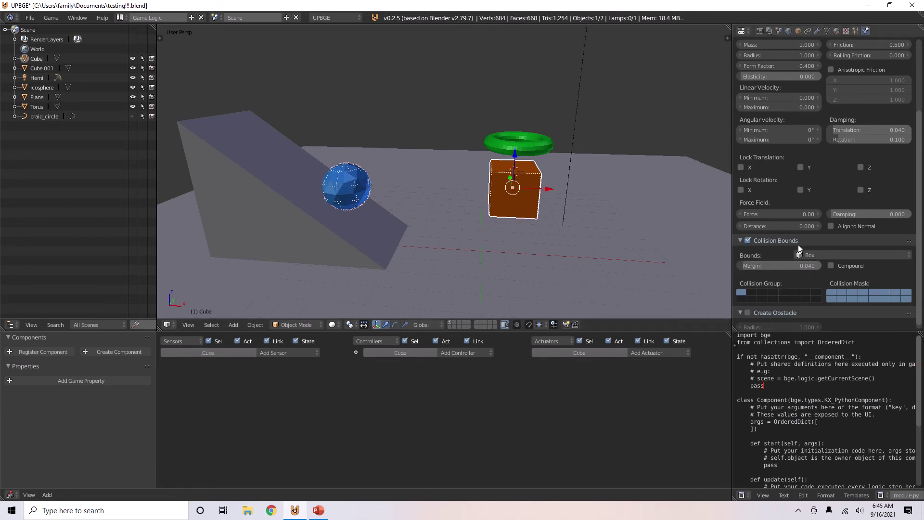
pyautogui.press('p')
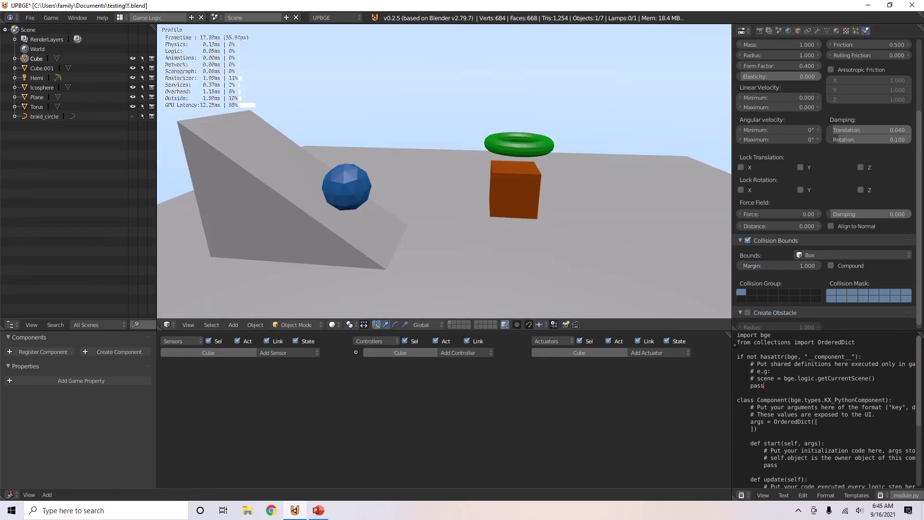
pyautogui.press('Escape')
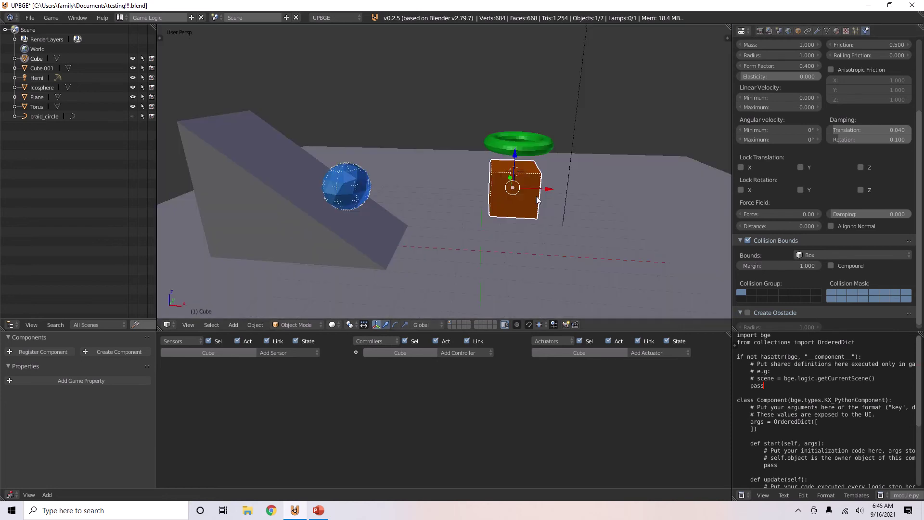
pyautogui.click(784, 264)
pyautogui.press('BackSpace')
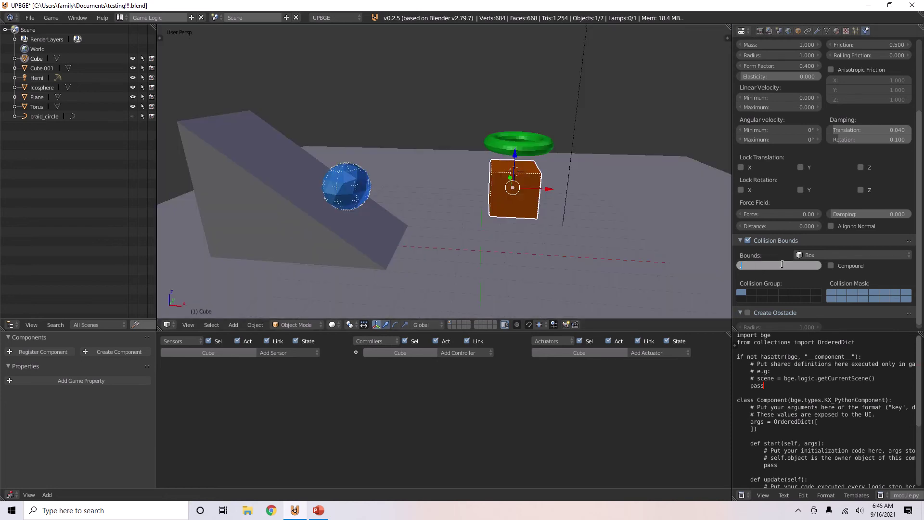
# - Test a collision margin of 1.000 on the torus in a game run, stop it, and lower the margin to about 0.201
pyautogui.moveTo(604, 218); pyautogui.dragTo(449, 157, button='middle')
pyautogui.rightClick(449, 157)
pyautogui.click(816, 266)
pyautogui.write('1')
pyautogui.press('Return')
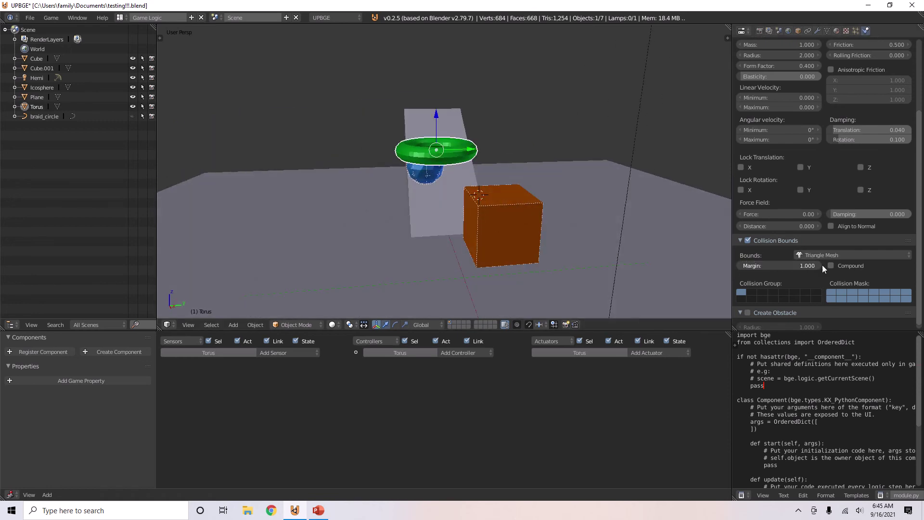
pyautogui.press('p')
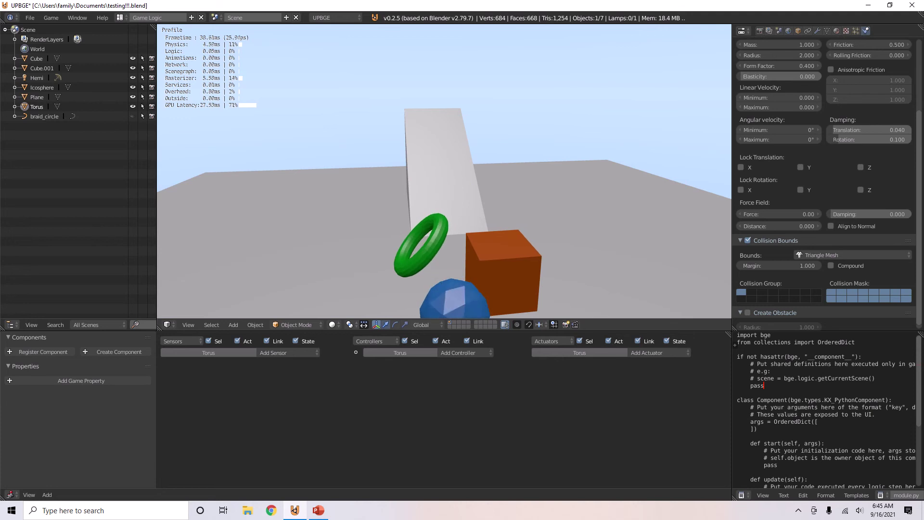
pyautogui.press('Escape')
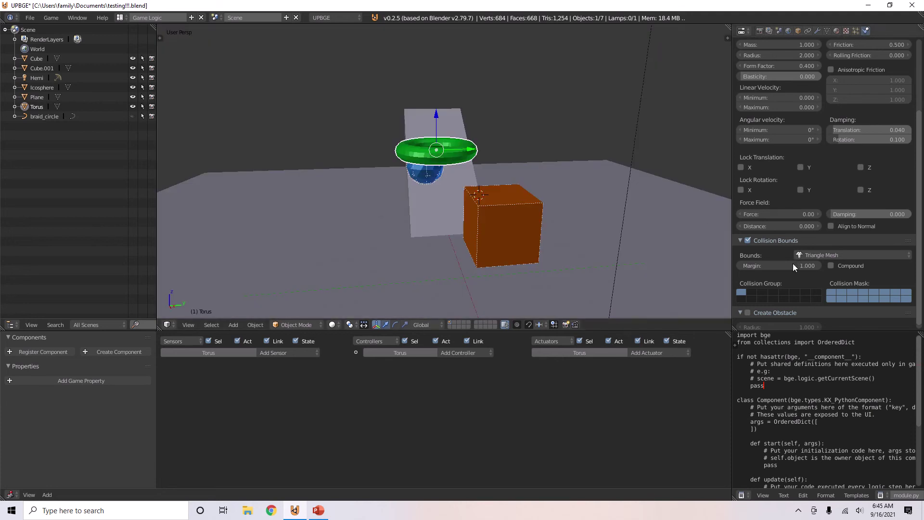
pyautogui.moveTo(792, 264); pyautogui.dragTo(757, 265)
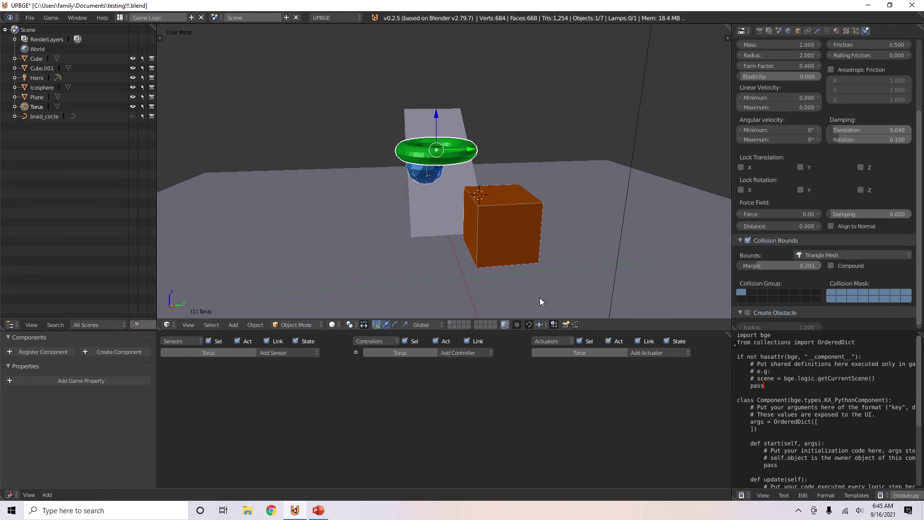
# - Set the torus's physics mass to 10
pyautogui.scroll(-3, 515, 248)
pyautogui.moveTo(515, 248); pyautogui.dragTo(572, 252, button='middle')
pyautogui.scroll(2, 582, 256)
pyautogui.scroll(2, 585, 265)
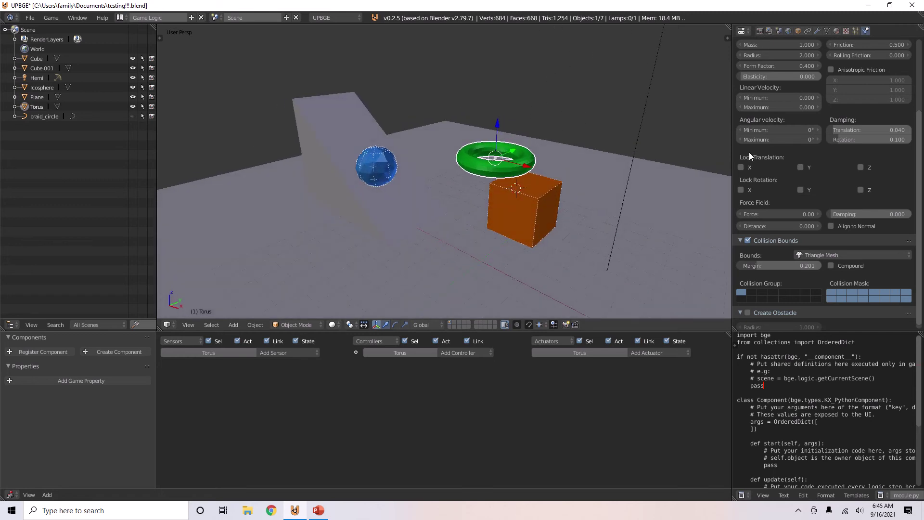
pyautogui.scroll(5, 789, 163)
pyautogui.click(793, 146)
pyautogui.write('210')
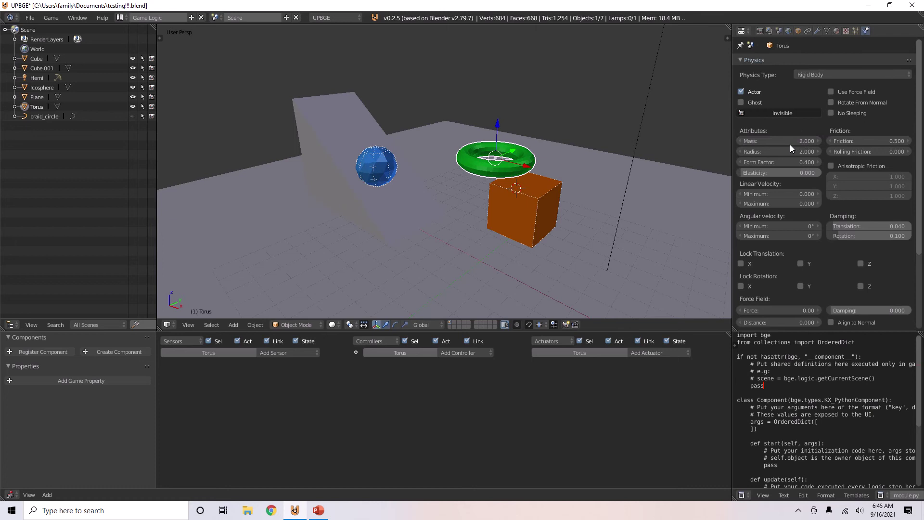
pyautogui.press('Return')
# - Move the torus slightly along the Y axis, test the heavier torus in a game run, and stop it
pyautogui.moveTo(617, 160); pyautogui.dragTo(554, 152, button='middle')
pyautogui.press('g')
pyautogui.press('y')
pyautogui.click(486, 153)
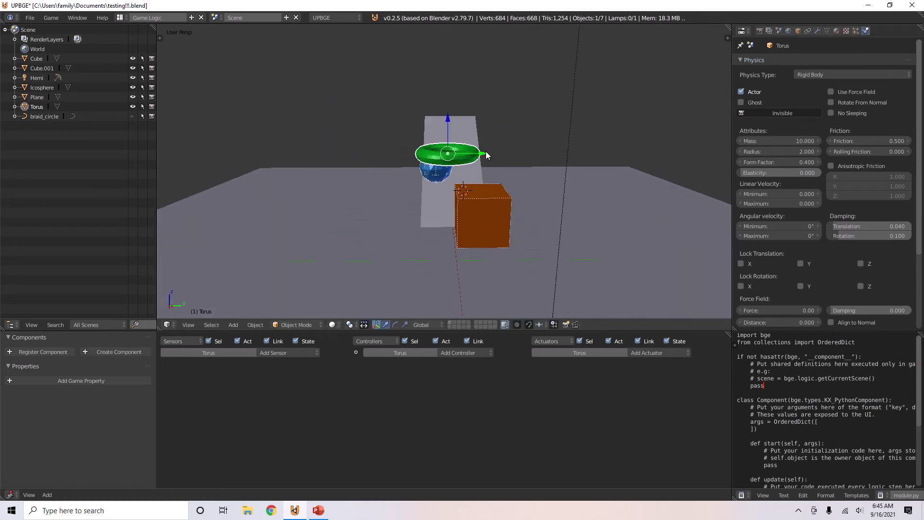
pyautogui.press('p')
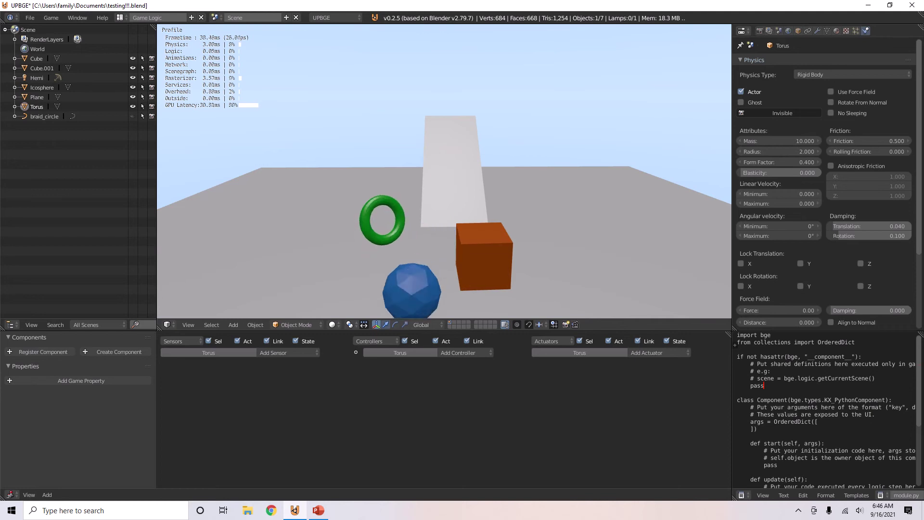
pyautogui.press('Escape')
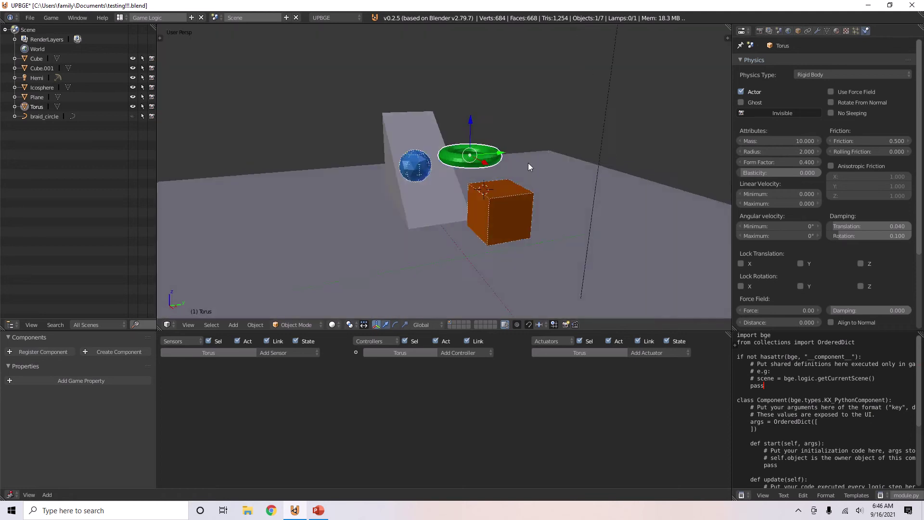
# - Raise the blue icosphere and shift it back along the X axis to near the top of the ramp
pyautogui.moveTo(527, 162); pyautogui.dragTo(530, 175, button='middle')
pyautogui.rightClick(365, 182)
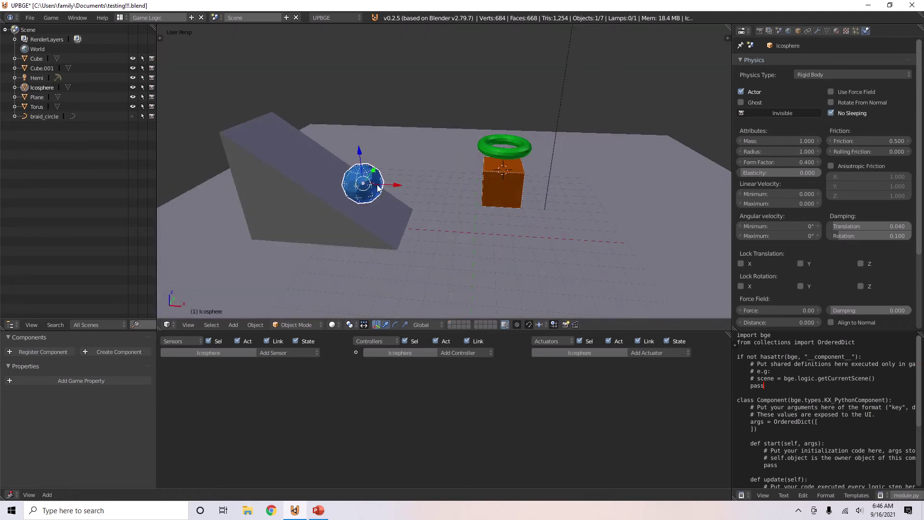
pyautogui.click(354, 144)
pyautogui.moveTo(359, 155); pyautogui.dragTo(359, 108)
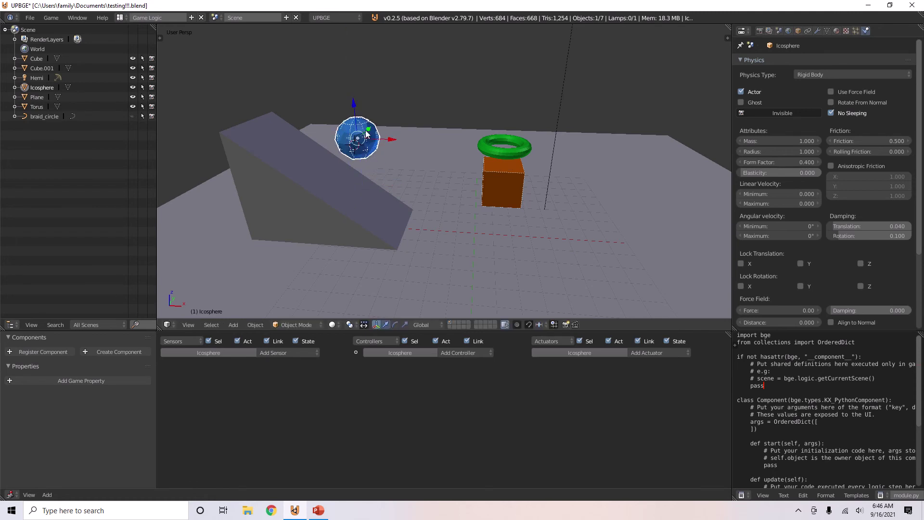
pyautogui.moveTo(392, 140); pyautogui.dragTo(336, 139)
# - Set the icosphere's physics mass to 100, test it in a game run, and stop it
pyautogui.rightClick(524, 155)
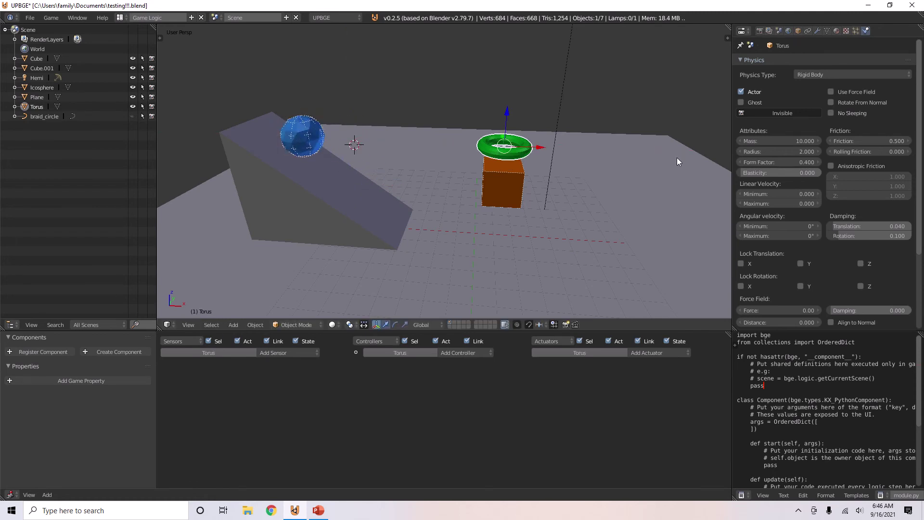
pyautogui.rightClick(300, 142)
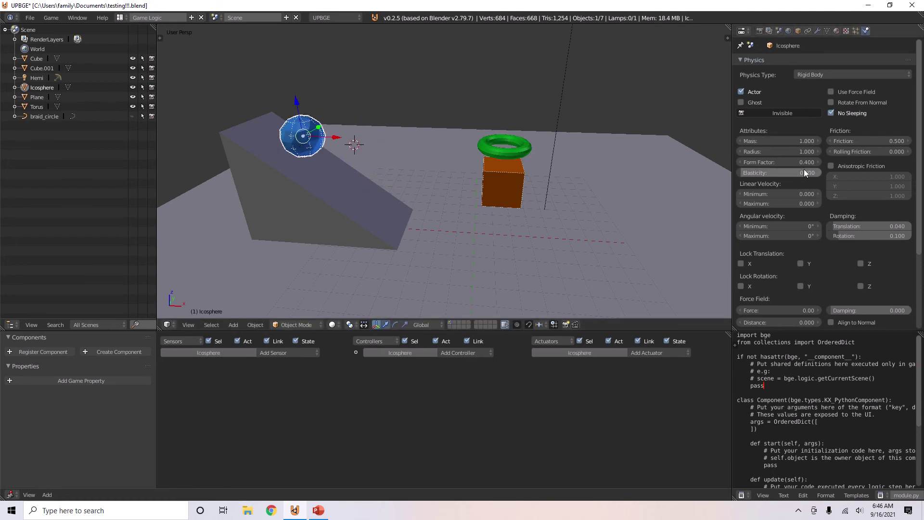
pyautogui.click(753, 141)
pyautogui.write('100')
pyautogui.press('Return')
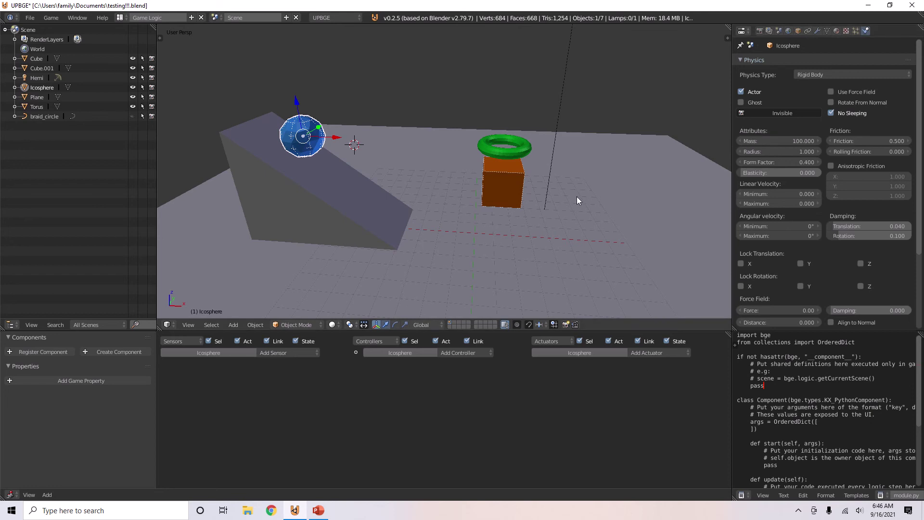
pyautogui.press('p')
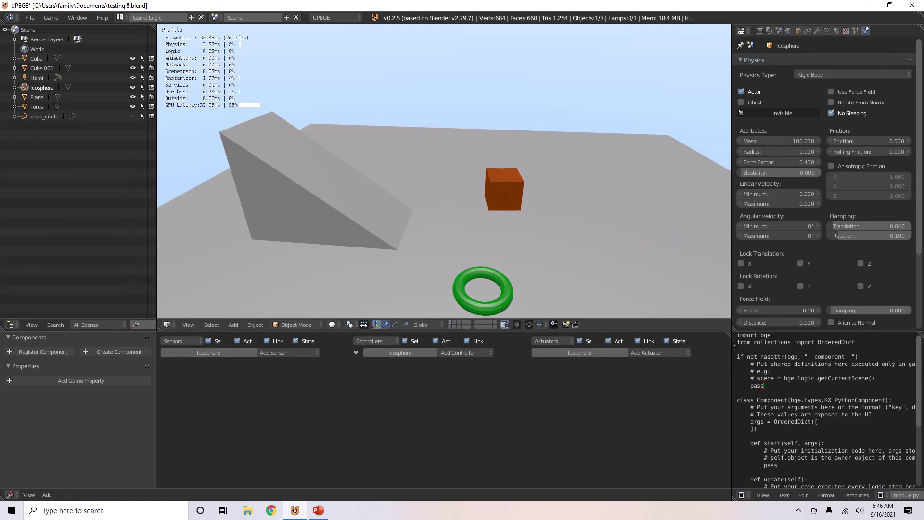
pyautogui.press('Escape')
# - Set the orange cube's physics mass to 1000, test it in a game run, and stop it
pyautogui.rightClick(515, 180)
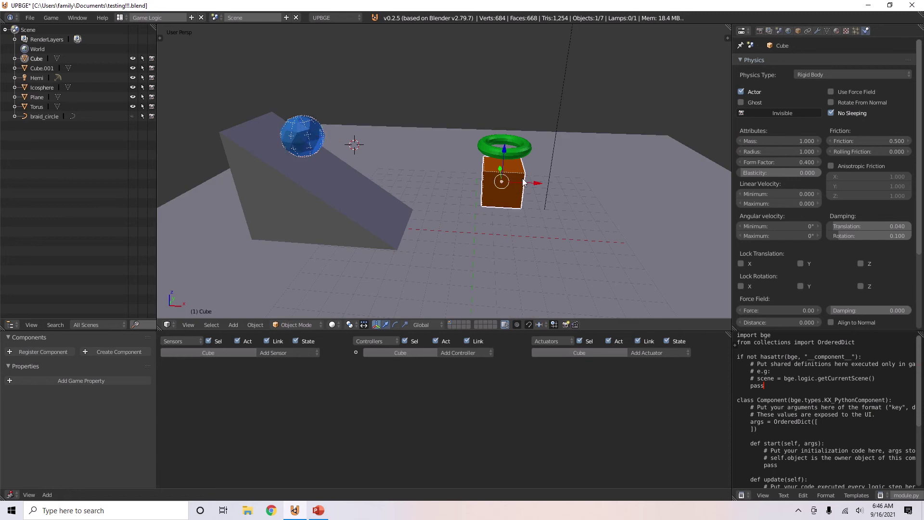
pyautogui.moveTo(554, 184); pyautogui.dragTo(676, 146, button='middle')
pyautogui.click(778, 140)
pyautogui.write('1000')
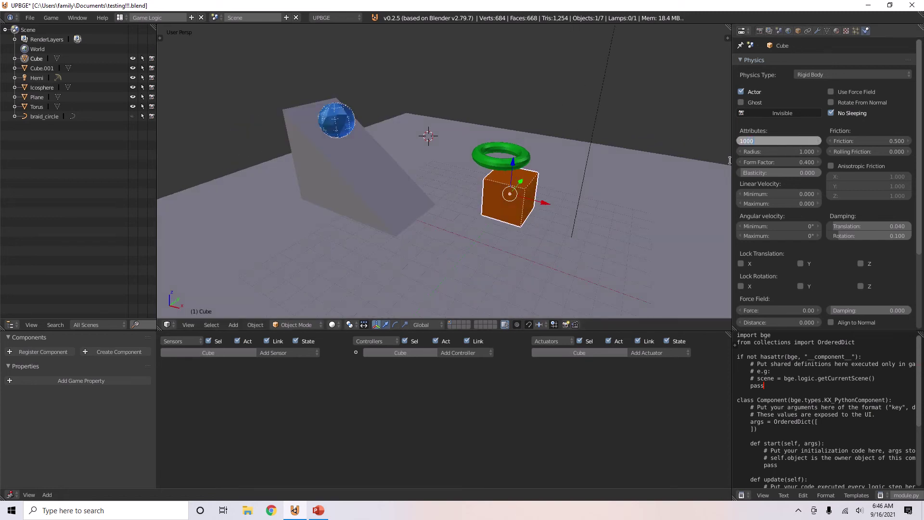
pyautogui.press('Return')
pyautogui.press('p')
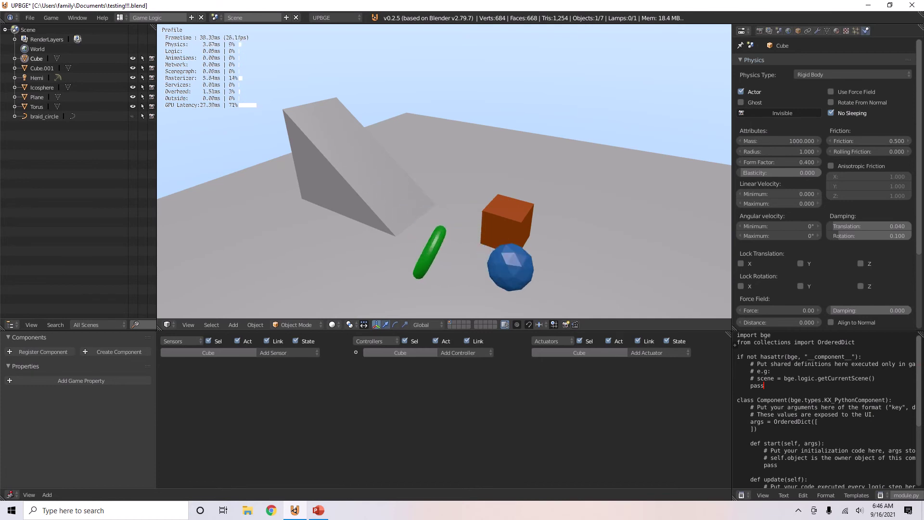
pyautogui.press('Escape')
# - Shift the cube slightly in the negative Y direction, test the collision with the icosphere in a game run, and stop it
pyautogui.moveTo(539, 192); pyautogui.dragTo(448, 171, button='middle')
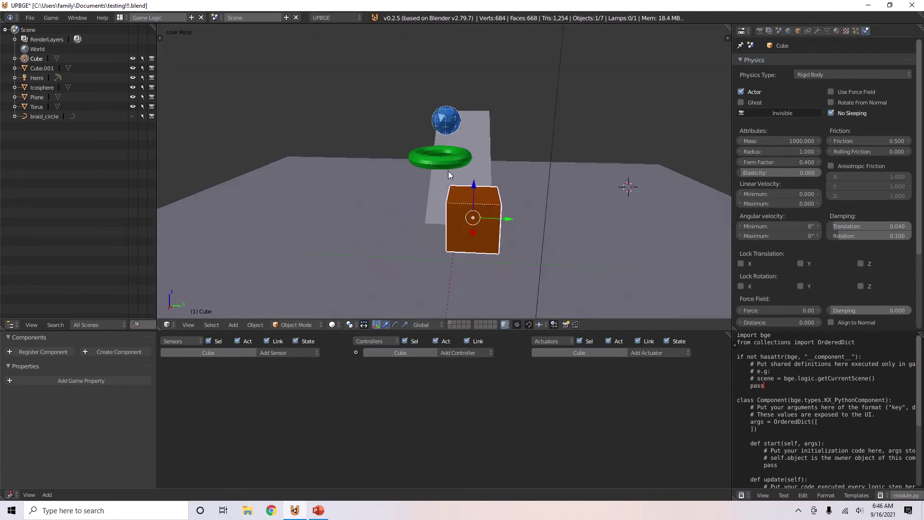
pyautogui.moveTo(505, 219); pyautogui.dragTo(477, 221)
pyautogui.moveTo(477, 221); pyautogui.dragTo(481, 192, button='middle')
pyautogui.rightClick(426, 111)
pyautogui.moveTo(460, 107); pyautogui.dragTo(550, 160, button='middle')
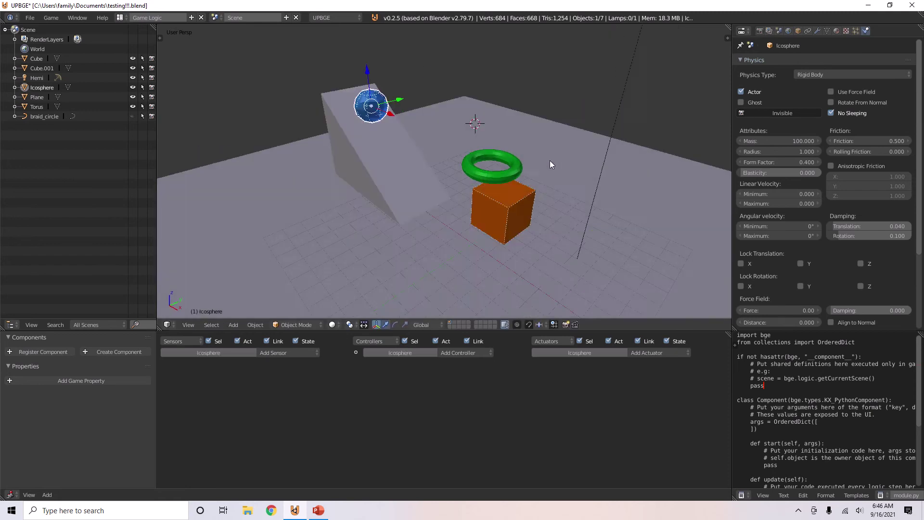
pyautogui.press('p')
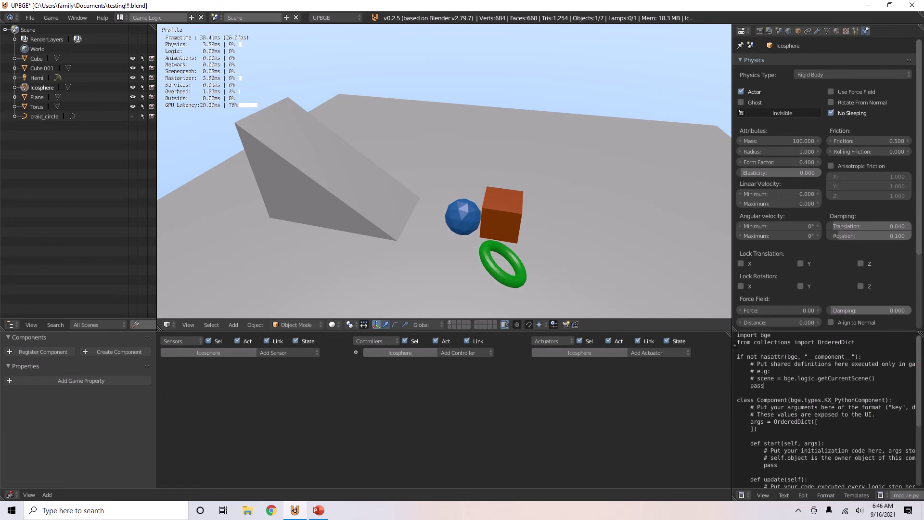
pyautogui.press('Escape')
# - Set the cube's physics mass to 1, test it in a game run, and stop it
pyautogui.keyDown('shift'); pyautogui.rightClick(490, 187); pyautogui.keyUp('shift')
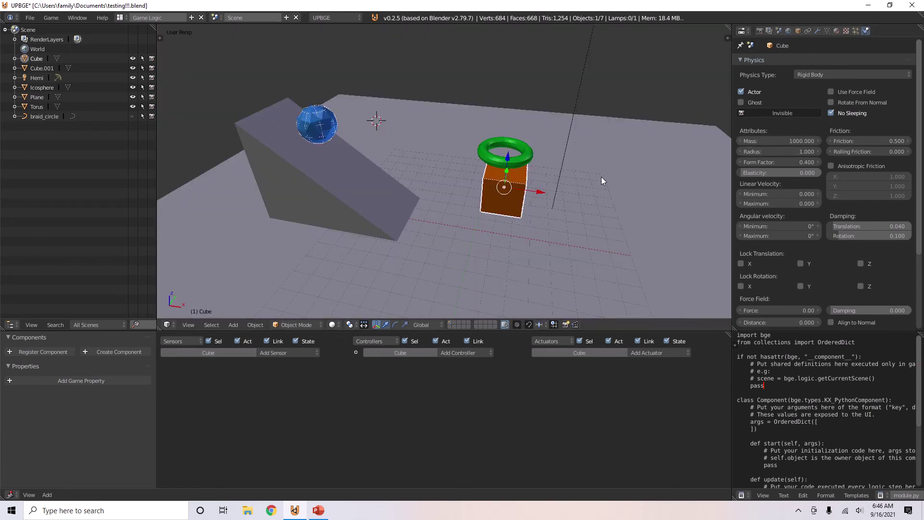
pyautogui.click(778, 141)
pyautogui.write('1')
pyautogui.press('Return')
pyautogui.press('p')
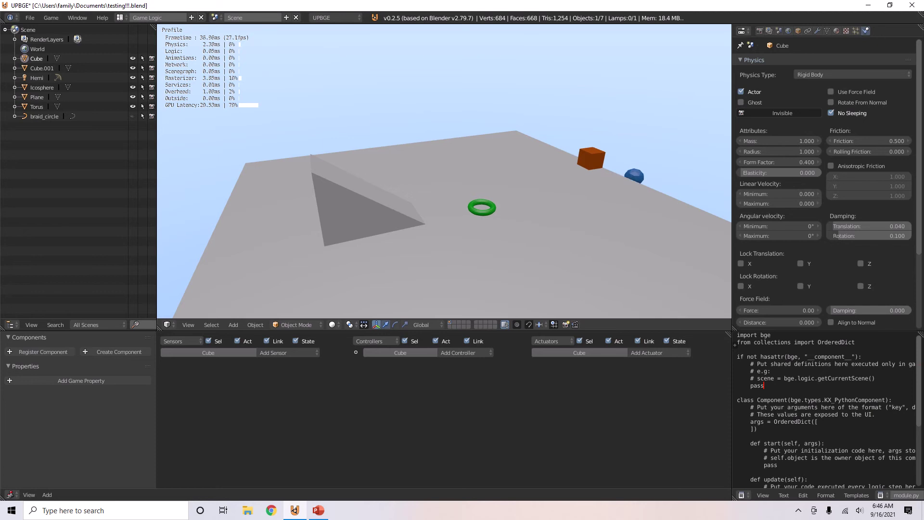
pyautogui.press('Escape')
# - Examine the collision bounds, collision group and collision mask settings of the cube, icosphere and torus
pyautogui.moveTo(583, 165); pyautogui.dragTo(658, 155, button='middle')
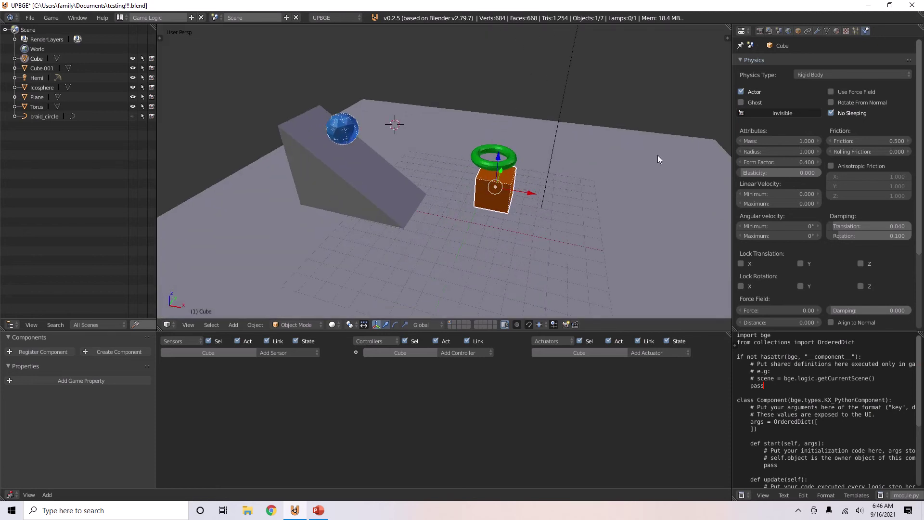
pyautogui.scroll(-5, 770, 203)
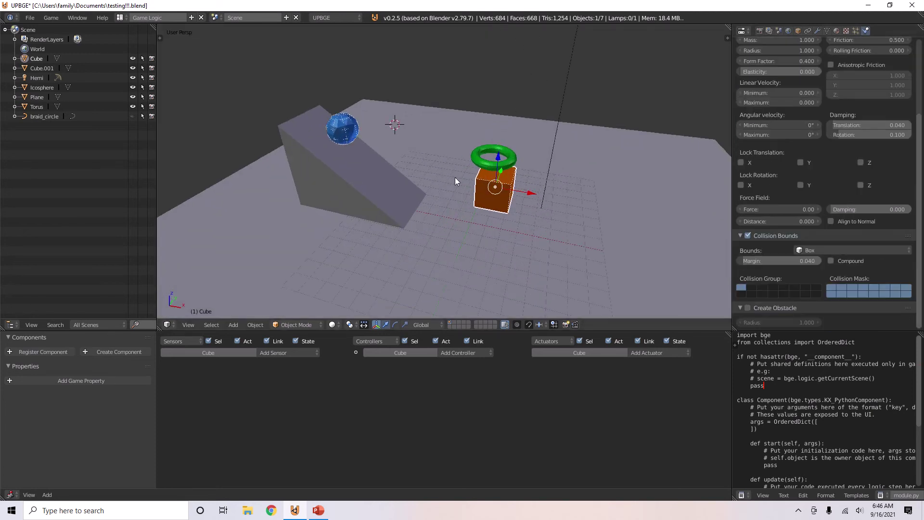
pyautogui.rightClick(352, 132)
pyautogui.scroll(5, 775, 97)
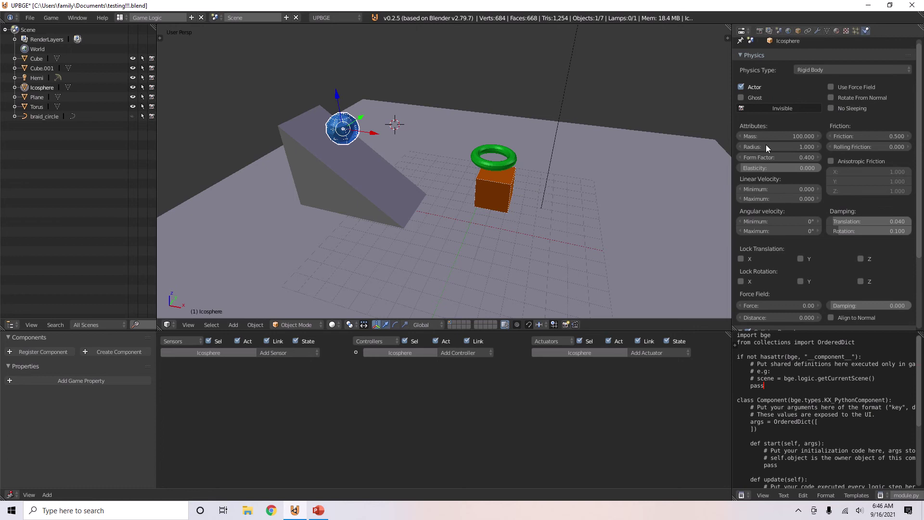
pyautogui.moveTo(664, 202); pyautogui.dragTo(610, 224, button='middle')
pyautogui.scroll(-5, 818, 263)
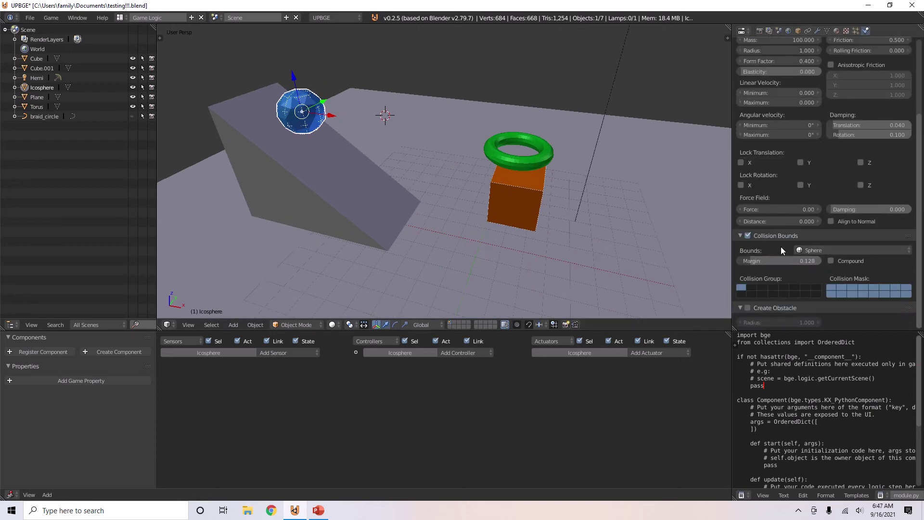
pyautogui.rightClick(516, 159)
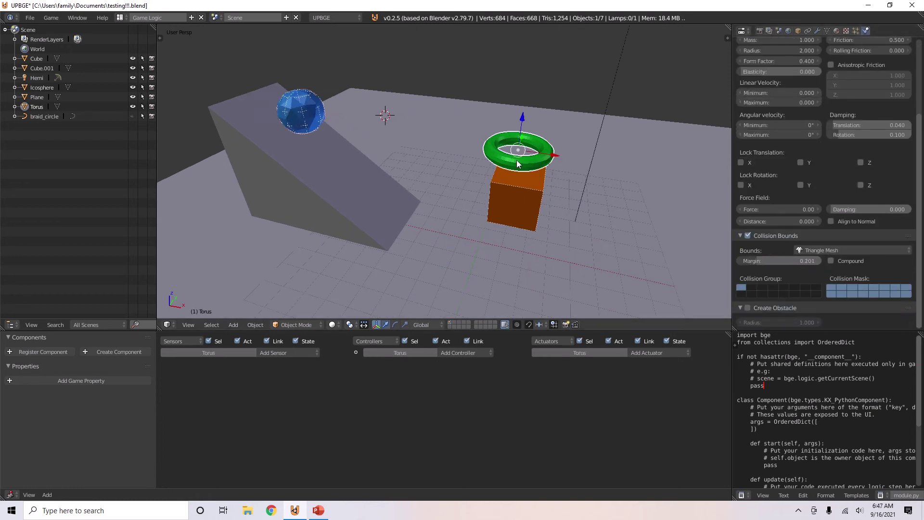
pyautogui.moveTo(516, 159); pyautogui.dragTo(673, 255, button='middle')
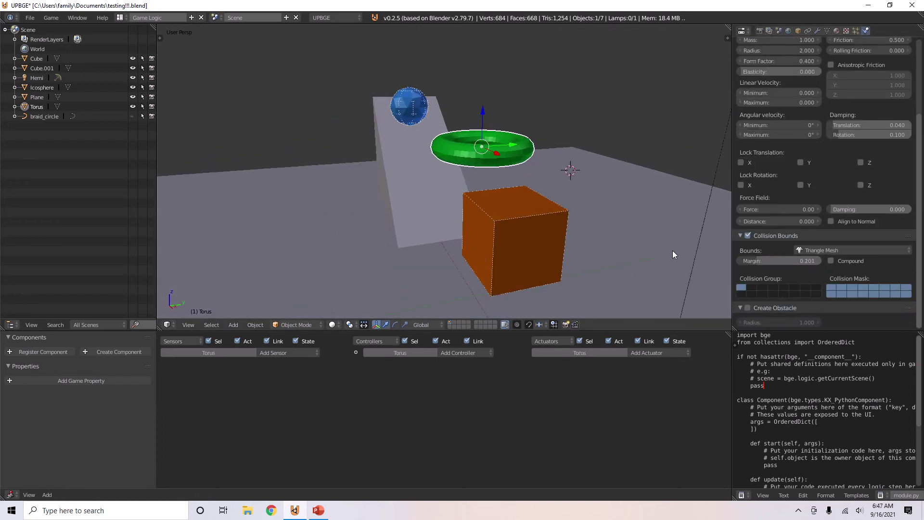
pyautogui.scroll(-3, 529, 239)
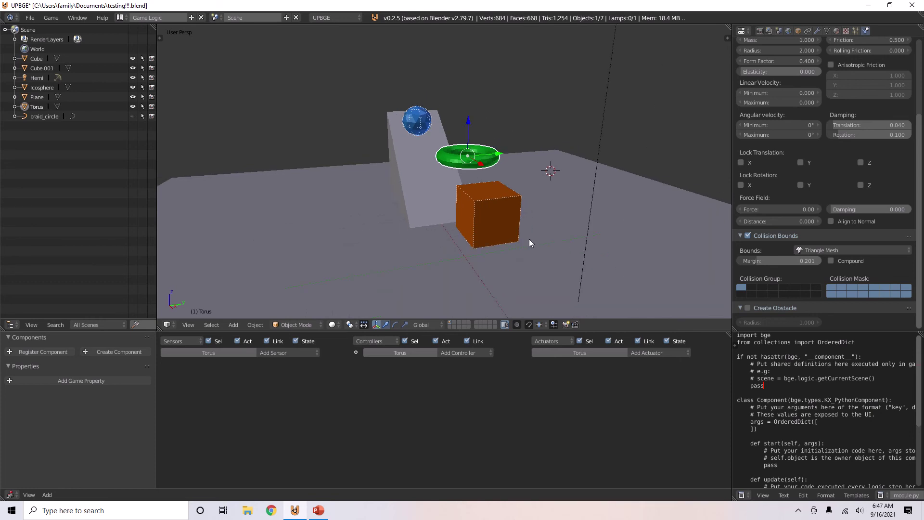
pyautogui.moveTo(529, 239); pyautogui.dragTo(573, 242, button='middle')
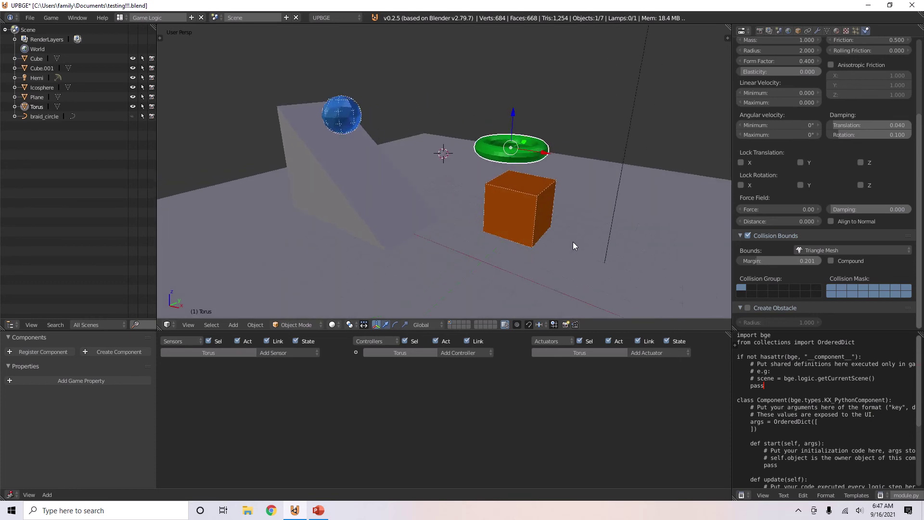
# - Assign the cube's collision group and collision mask to the second slot only, test it in a game run, and stop it
pyautogui.rightClick(539, 216)
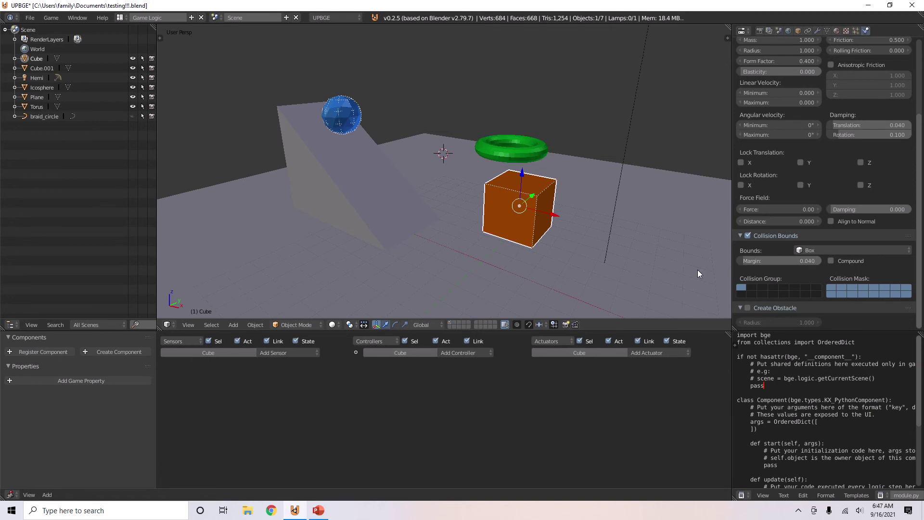
pyautogui.click(751, 287)
pyautogui.click(842, 287)
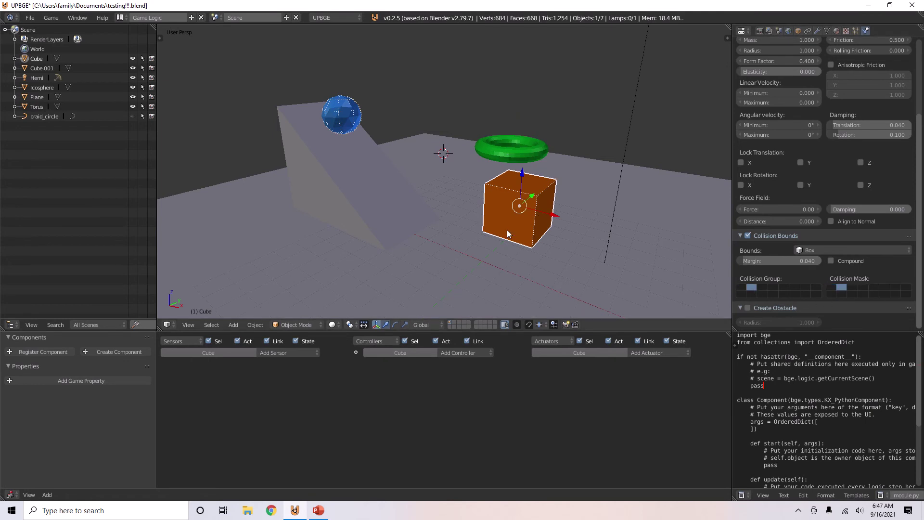
pyautogui.scroll(-5, 507, 229)
pyautogui.press('p')
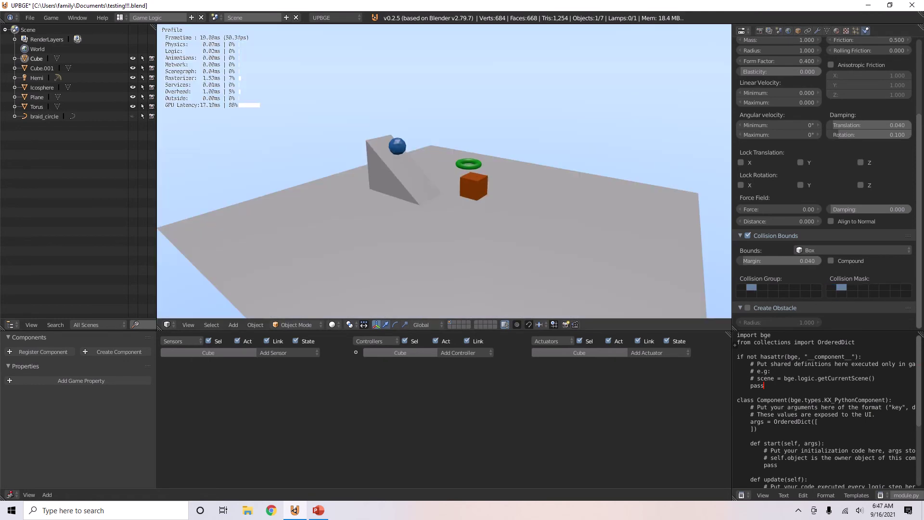
pyautogui.press('Escape')
# - Enable the first two collision group slots and only the first two collision mask slots for the ground plane and the ramp
pyautogui.rightClick(513, 228)
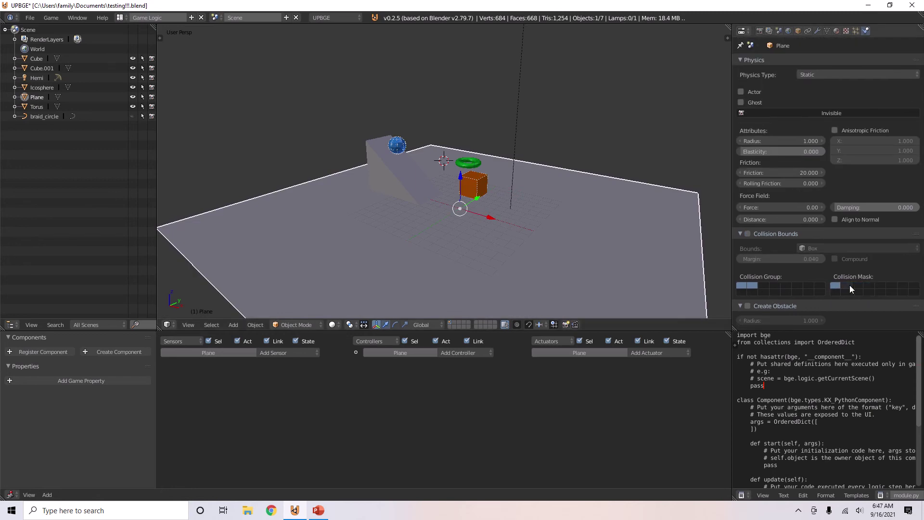
pyautogui.scroll(2, 535, 237)
pyautogui.rightClick(422, 191)
pyautogui.keyDown('shift'); pyautogui.click(752, 285); pyautogui.keyUp('shift')
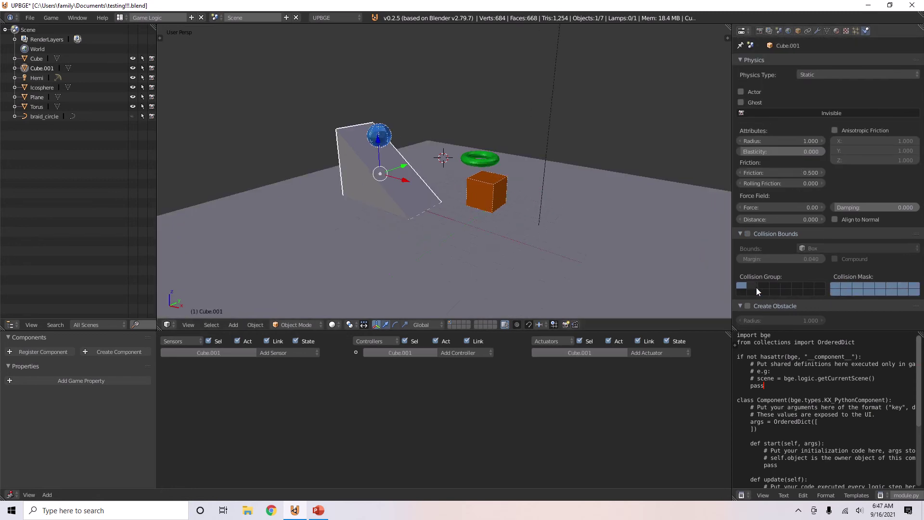
pyautogui.click(835, 286)
pyautogui.scroll(2, 521, 215)
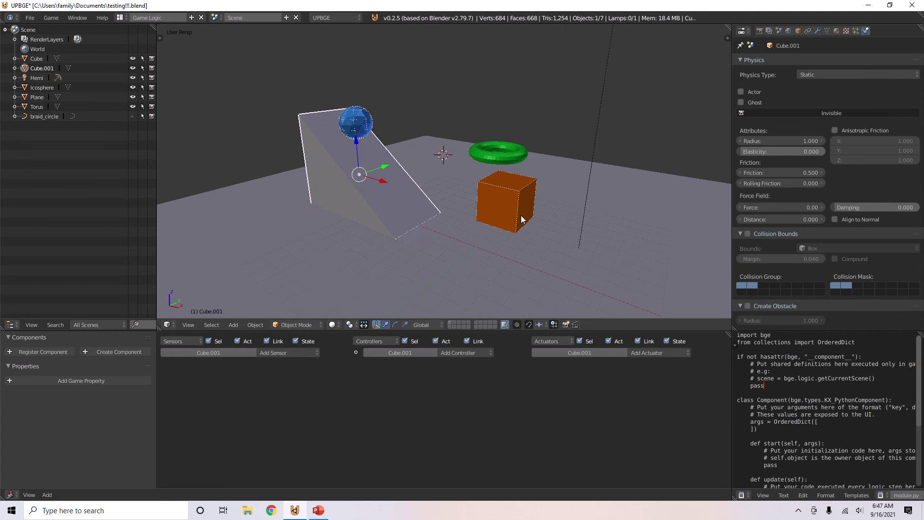
# - Limit the torus's collision mask to the first slot, test it in a game run, and stop it
pyautogui.rightClick(496, 152)
pyautogui.scroll(-2, 769, 265)
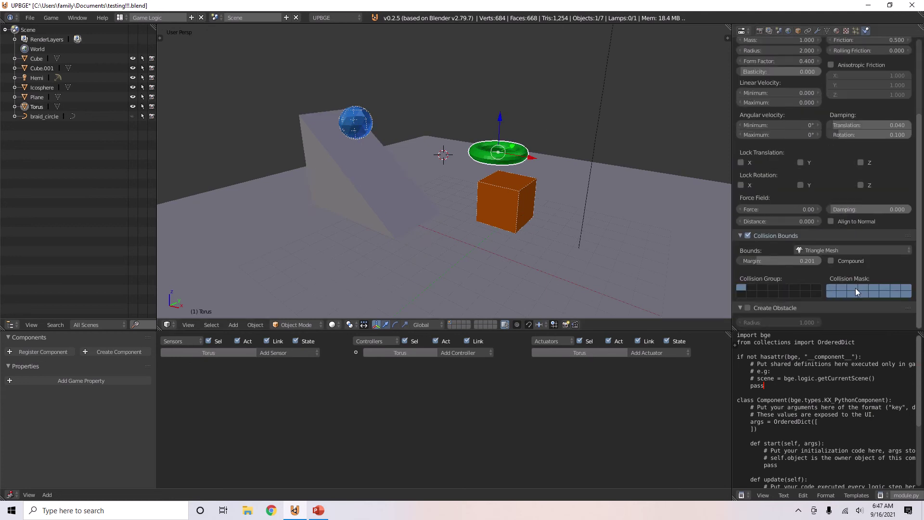
pyautogui.click(832, 286)
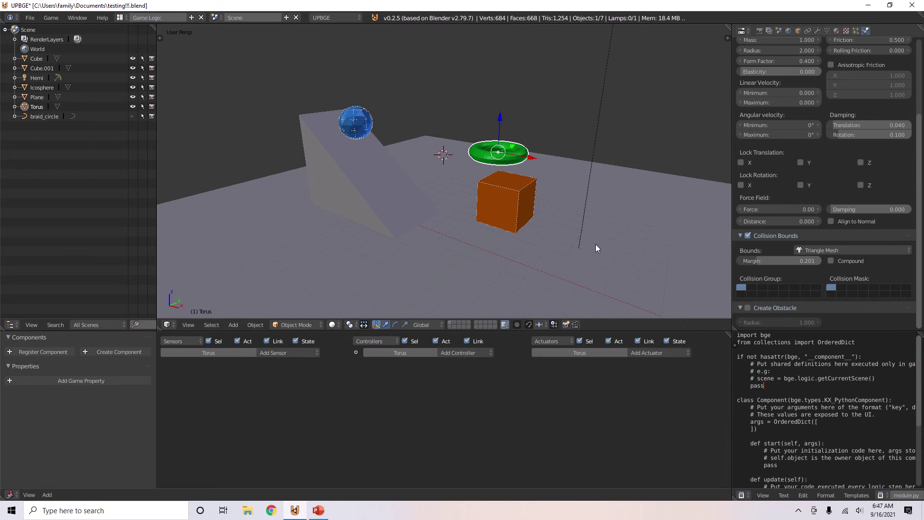
pyautogui.moveTo(596, 248); pyautogui.dragTo(499, 178, button='middle')
pyautogui.press('p')
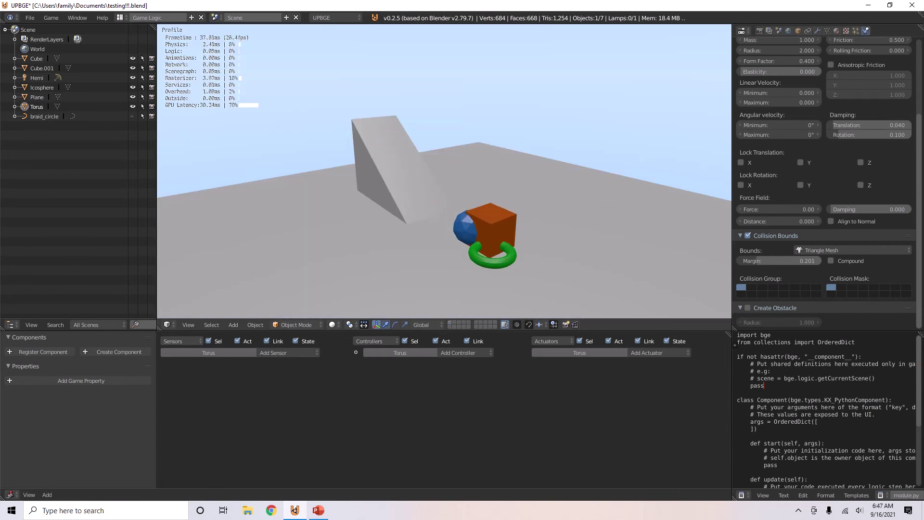
pyautogui.press('Escape')
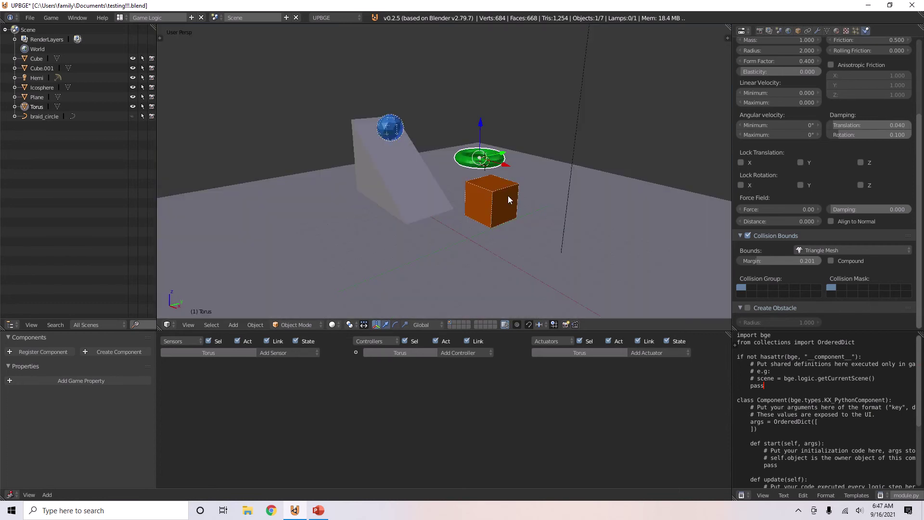
# - Set the icosphere's collision group and collision mask to the first two slots, test it in a game run, and stop it
pyautogui.rightClick(507, 198)
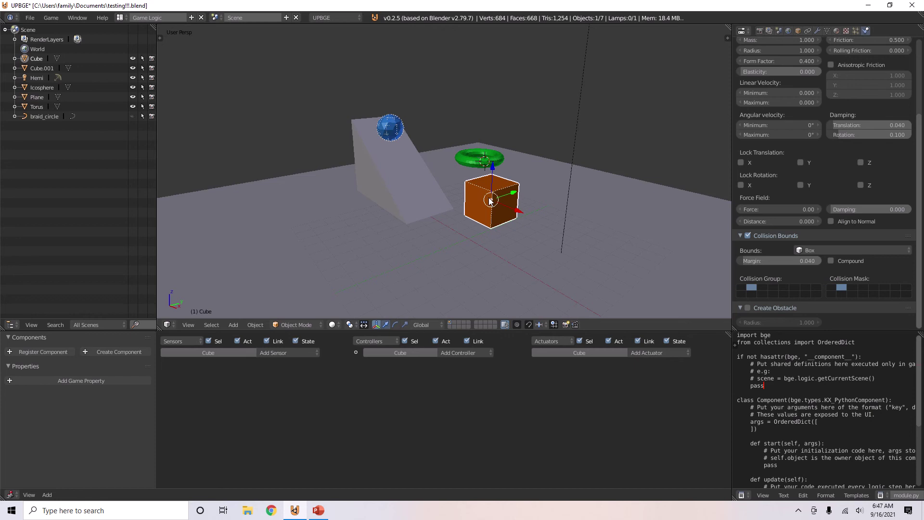
pyautogui.rightClick(465, 160)
pyautogui.rightClick(390, 128)
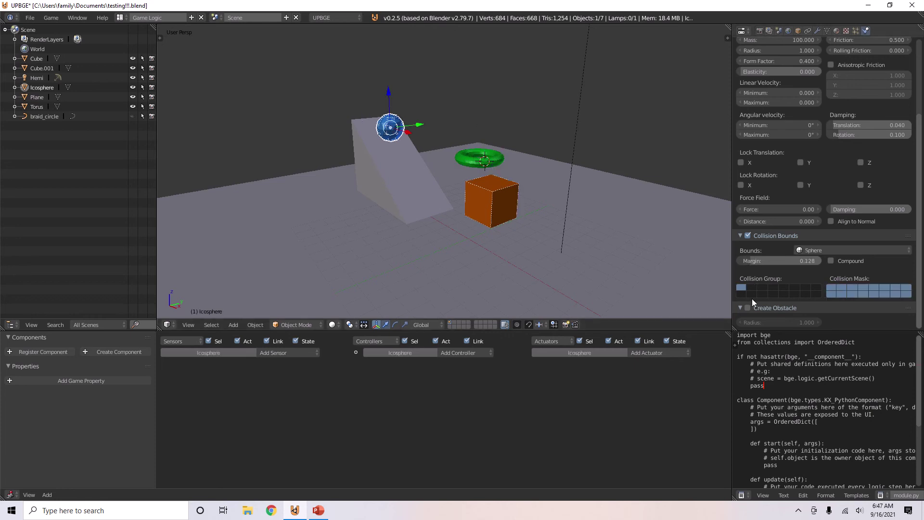
pyautogui.keyDown('shift'); pyautogui.click(752, 287); pyautogui.keyUp('shift')
pyautogui.click(832, 287)
pyautogui.keyDown('shift'); pyautogui.click(841, 288); pyautogui.keyUp('shift')
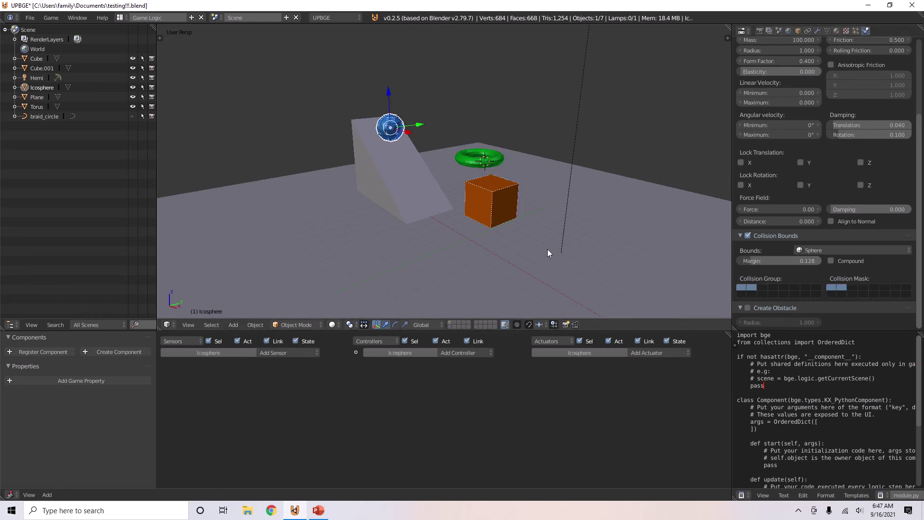
pyautogui.scroll(-2, 543, 248)
pyautogui.press('p')
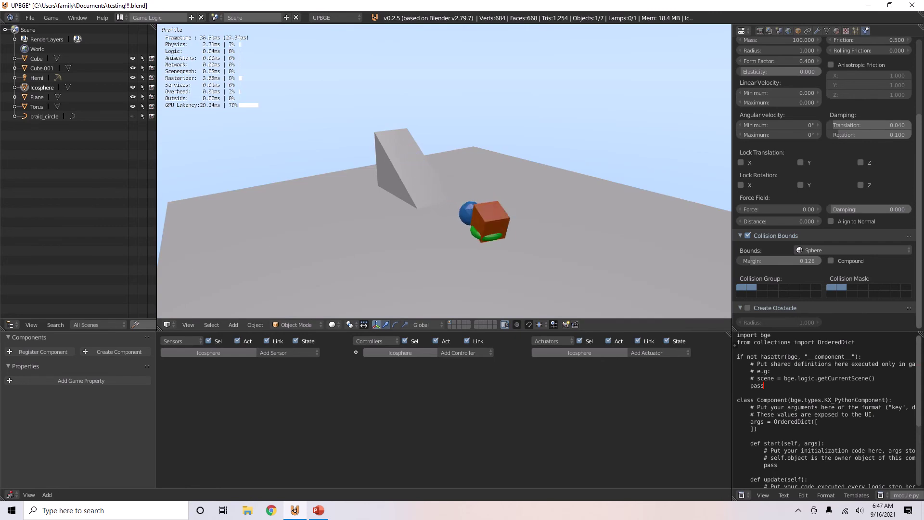
pyautogui.press('Escape')
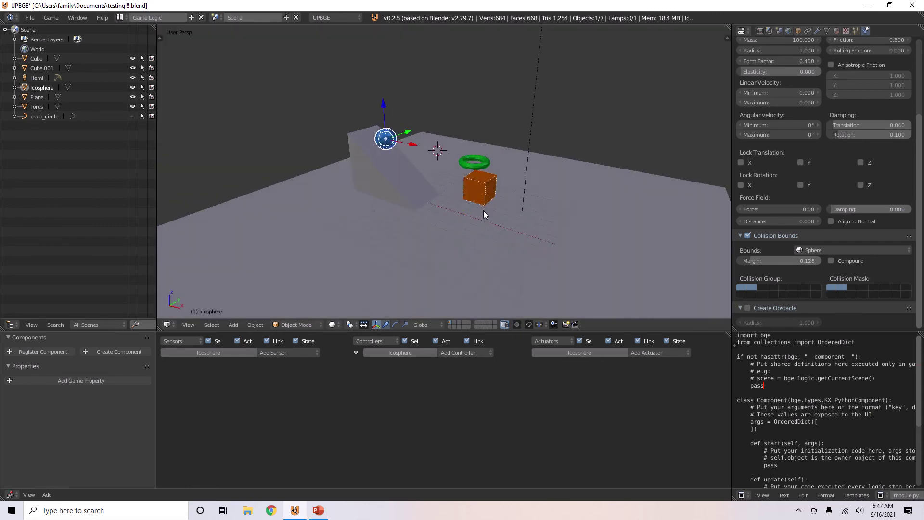
# - Add the first slot to the cube's collision group and collision mask alongside the second slot
pyautogui.rightClick(493, 159)
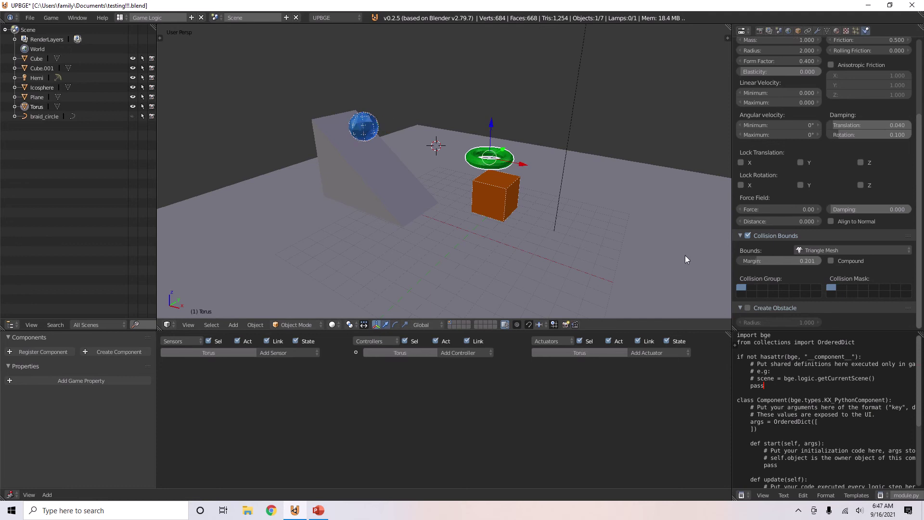
pyautogui.rightClick(484, 195)
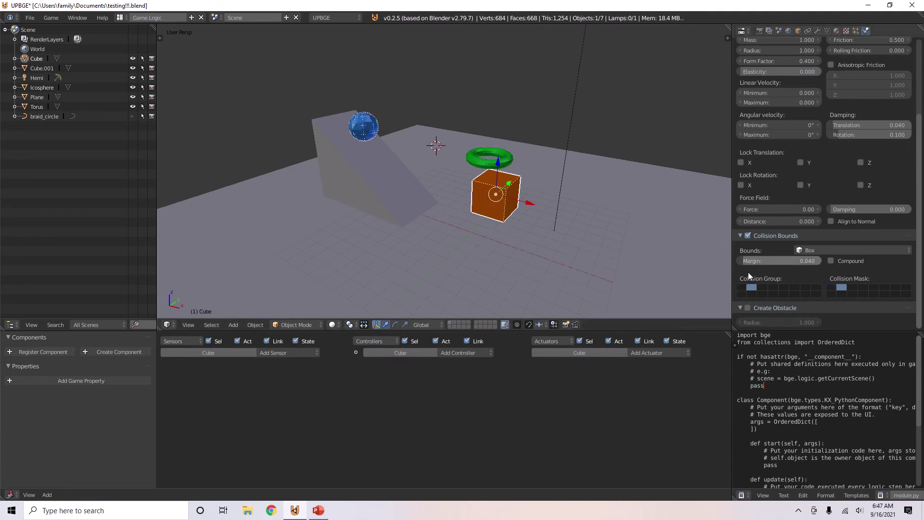
pyautogui.click(762, 288)
pyautogui.click(741, 287)
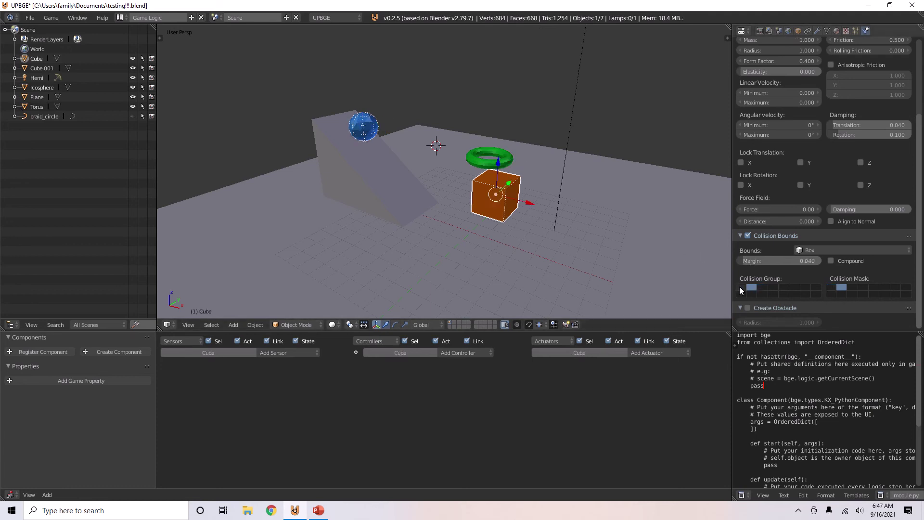
pyautogui.click(831, 287)
pyautogui.scroll(1, 505, 217)
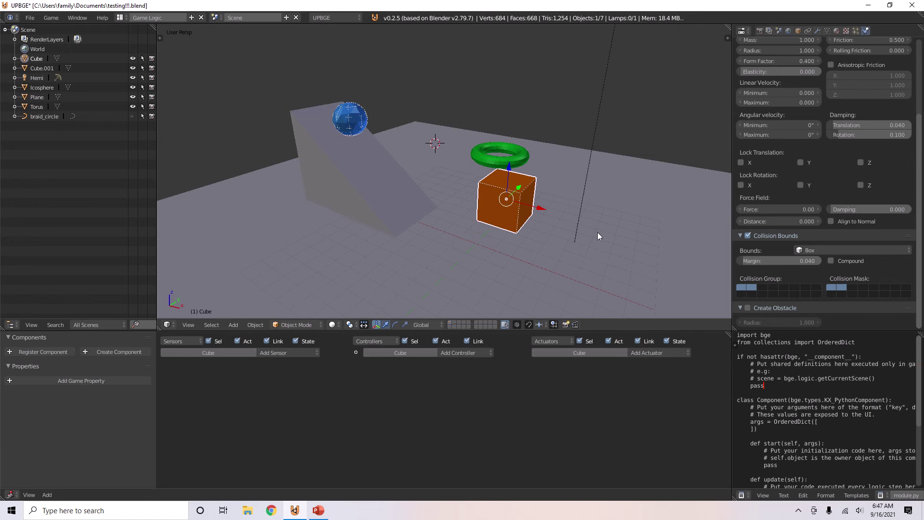
# - Move the icosphere up and away so it floats above the high end of the ramp
pyautogui.rightClick(357, 126)
pyautogui.moveTo(358, 127); pyautogui.dragTo(406, 145, button='middle')
pyautogui.moveTo(293, 113); pyautogui.dragTo(313, 72)
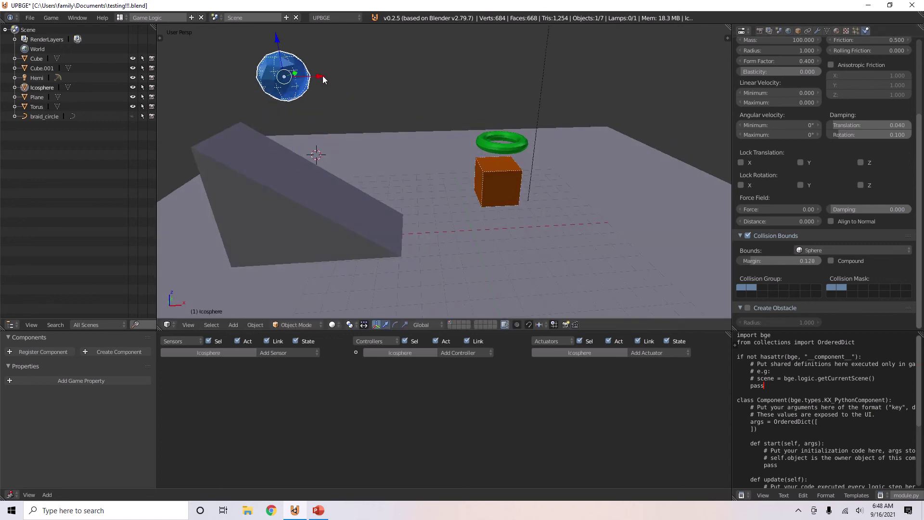
# - Set the icosphere's force field force to 1 and its distance to 2
pyautogui.click(778, 210)
pyautogui.write('1')
pyautogui.press('Return')
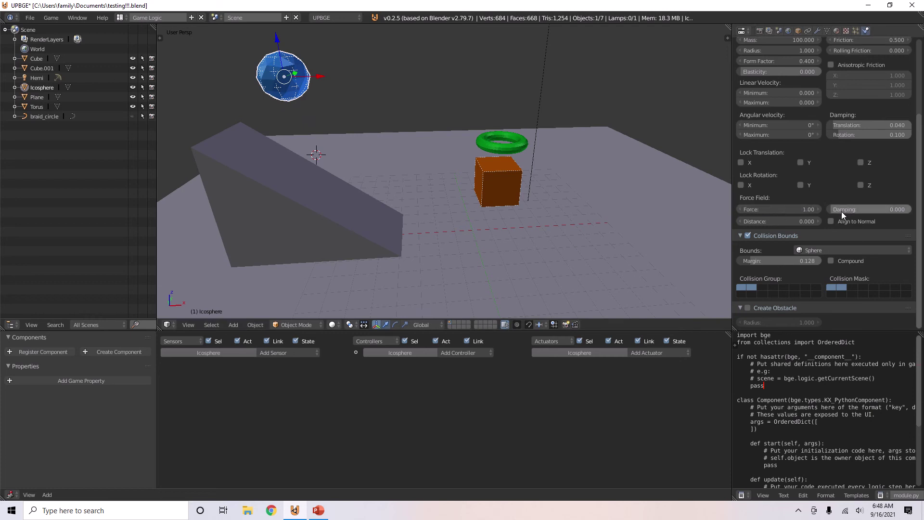
pyautogui.scroll(1, 841, 211)
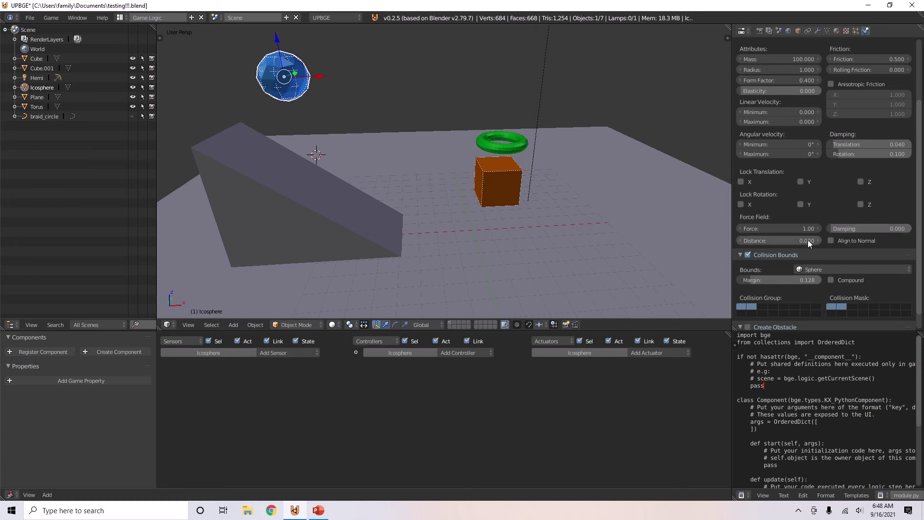
pyautogui.click(784, 241)
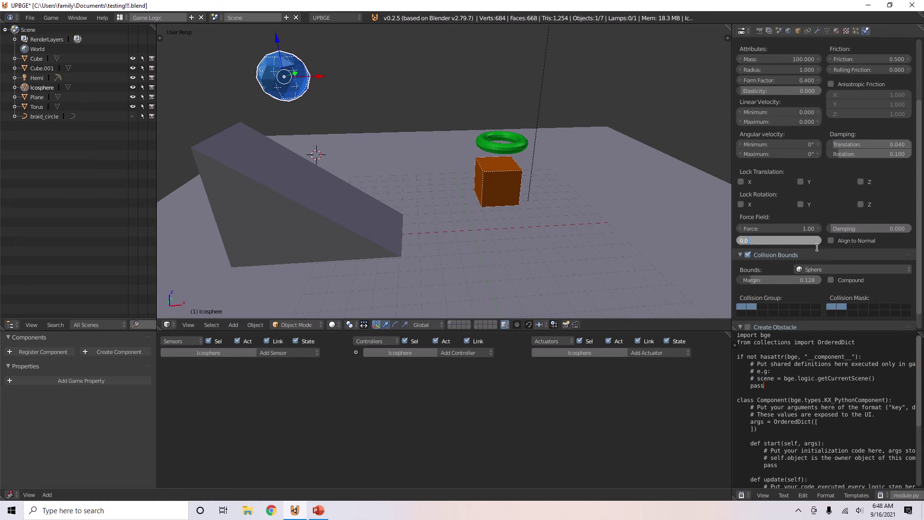
pyautogui.click(822, 249)
pyautogui.click(787, 238)
pyautogui.write('2')
pyautogui.press('Return')
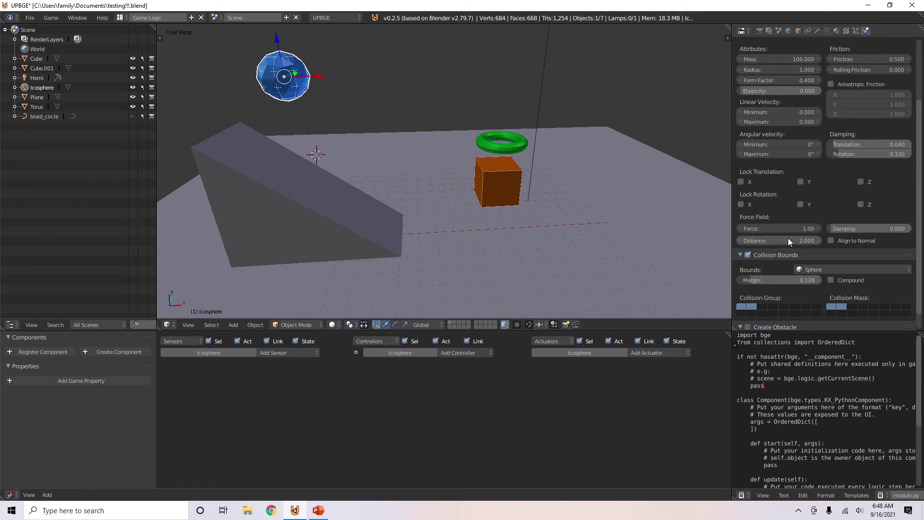
# - Test the icosphere's force field in a game run, stop it, and enable the icosphere's Use Force Field option
pyautogui.rightClick(341, 224)
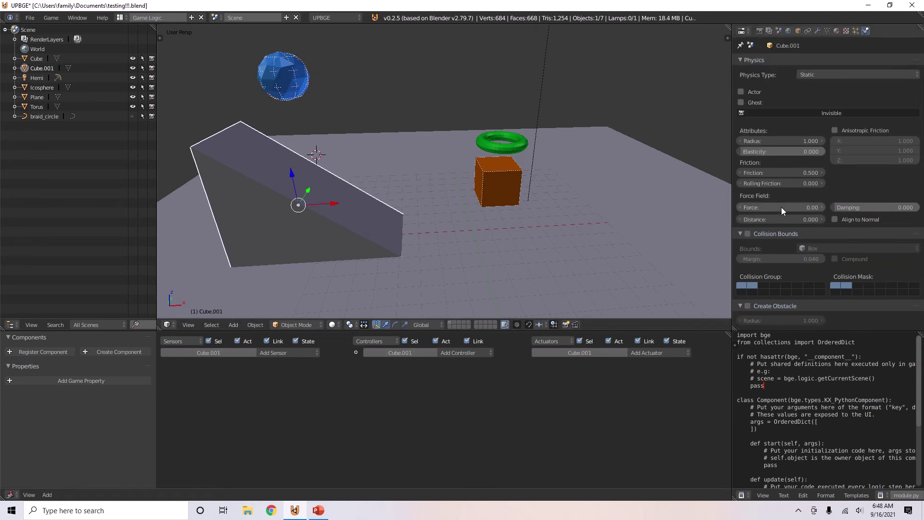
pyautogui.rightClick(306, 87)
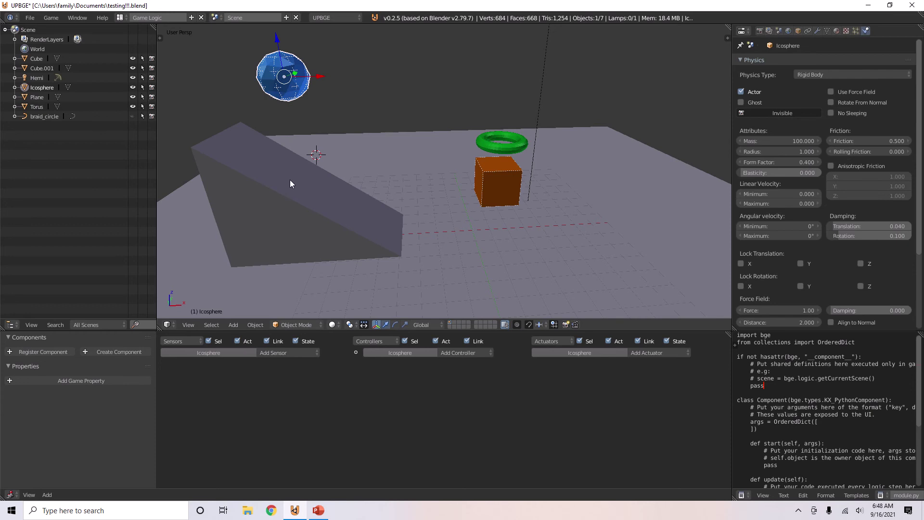
pyautogui.rightClick(289, 149)
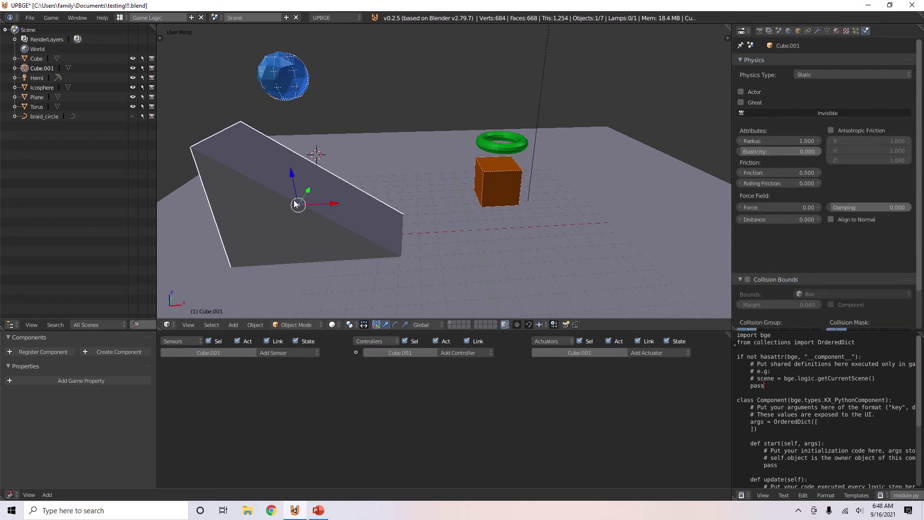
pyautogui.rightClick(278, 77)
pyautogui.press('KP_0')
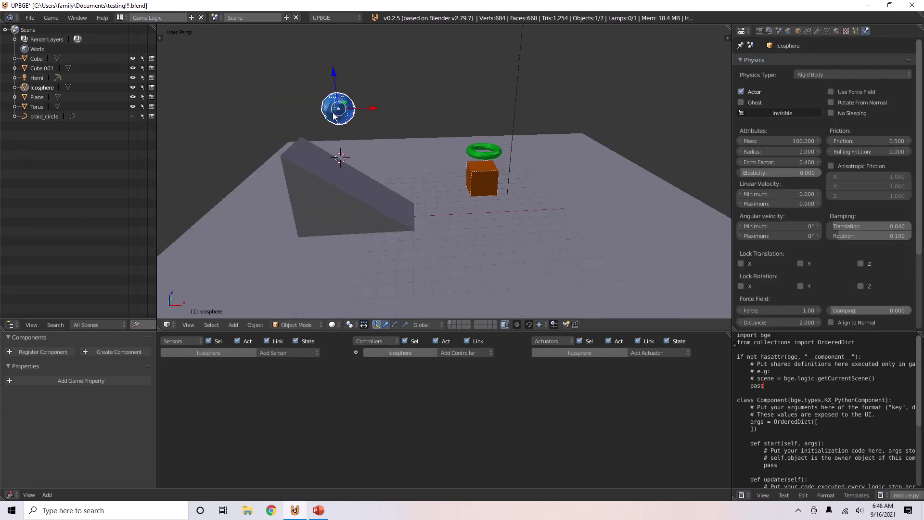
pyautogui.press('p')
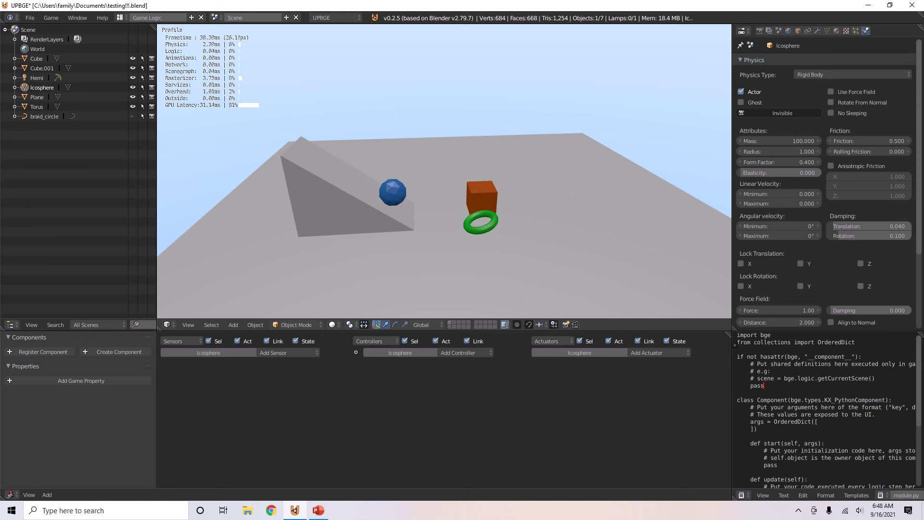
pyautogui.press('Escape')
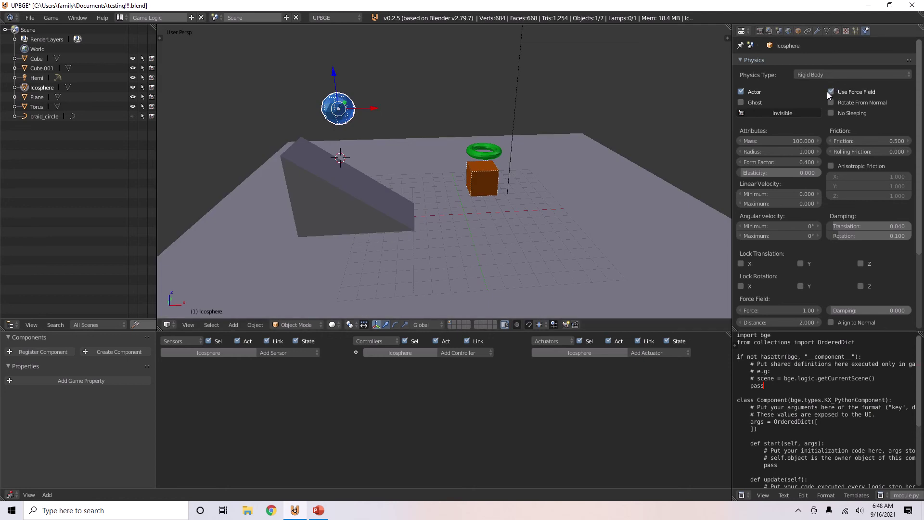
# - Set the ramp's force field force to 1 and its distance to 5
pyautogui.rightClick(323, 169)
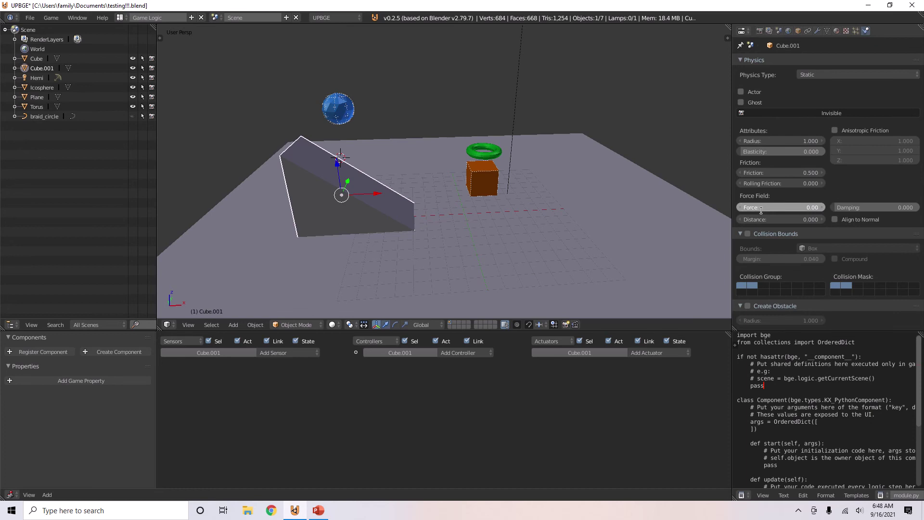
pyautogui.moveTo(762, 208); pyautogui.dragTo(772, 212)
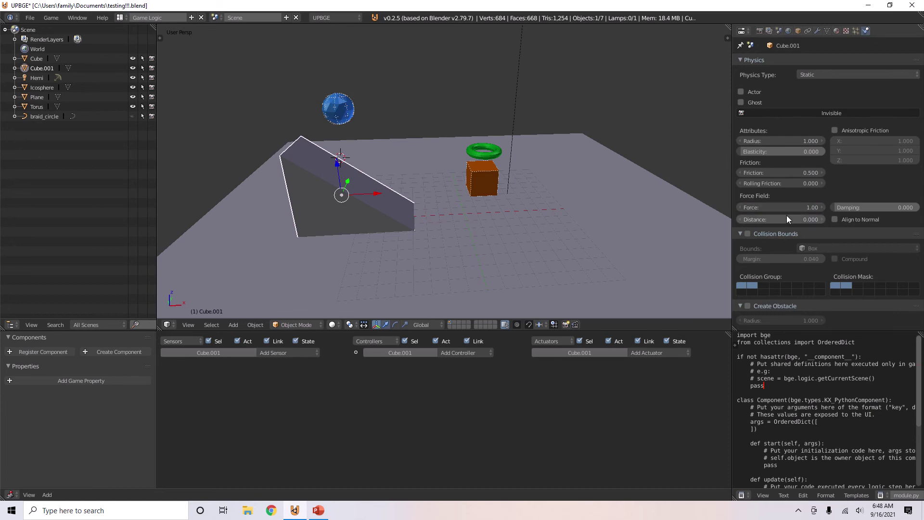
pyautogui.click(786, 217)
pyautogui.write('5')
pyautogui.press('Return')
# - Enable Align to Normal in the force field settings of both the icosphere and the ramp
pyautogui.rightClick(342, 111)
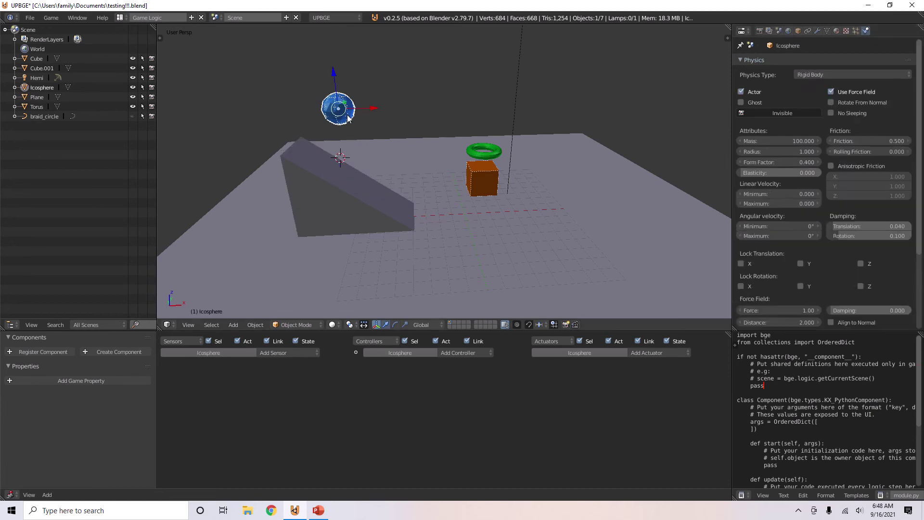
pyautogui.scroll(-4, 825, 265)
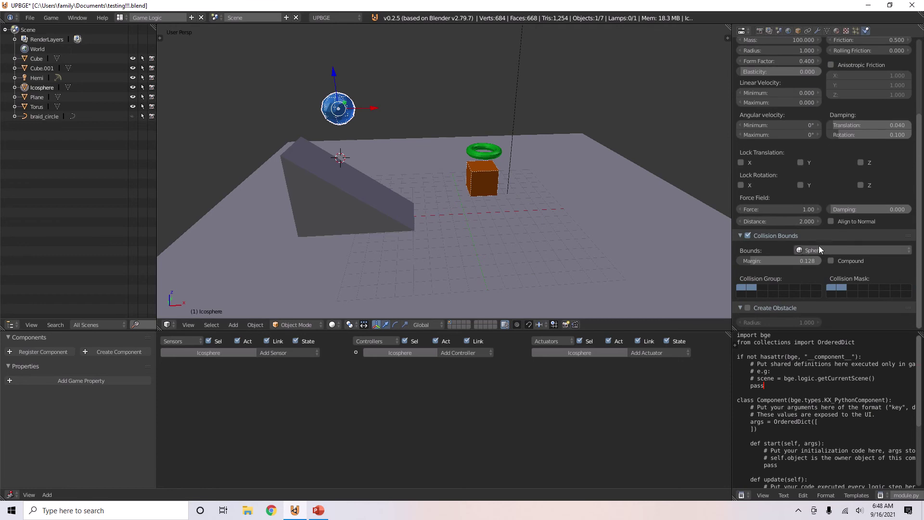
pyautogui.click(831, 222)
pyautogui.rightClick(377, 196)
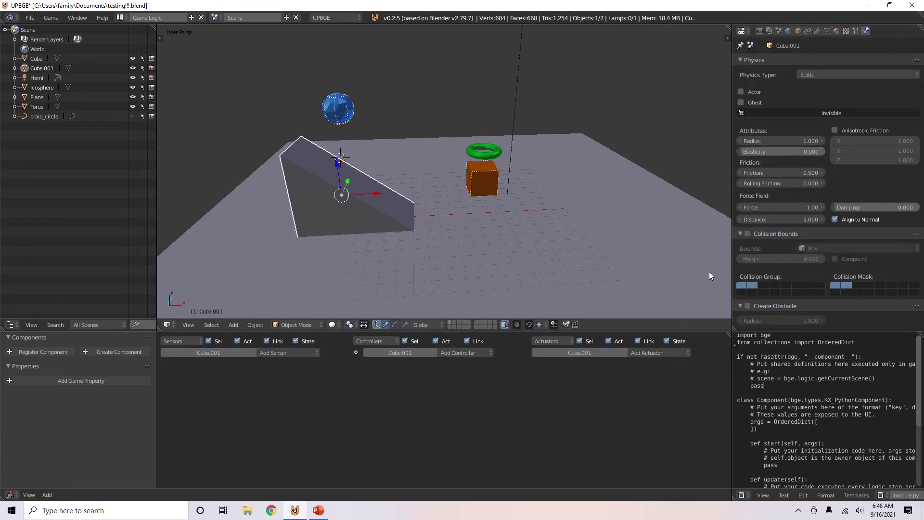
# - Enable the ramp's collision bounds with the Convex Hull shape, test the scene in a game run, and stop it
pyautogui.click(748, 234)
pyautogui.click(806, 248)
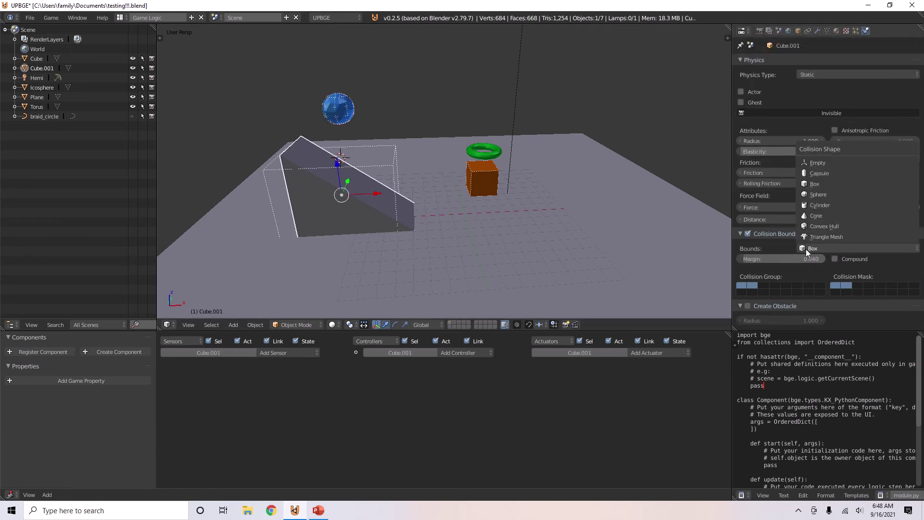
pyautogui.click(814, 227)
pyautogui.scroll(1, 483, 223)
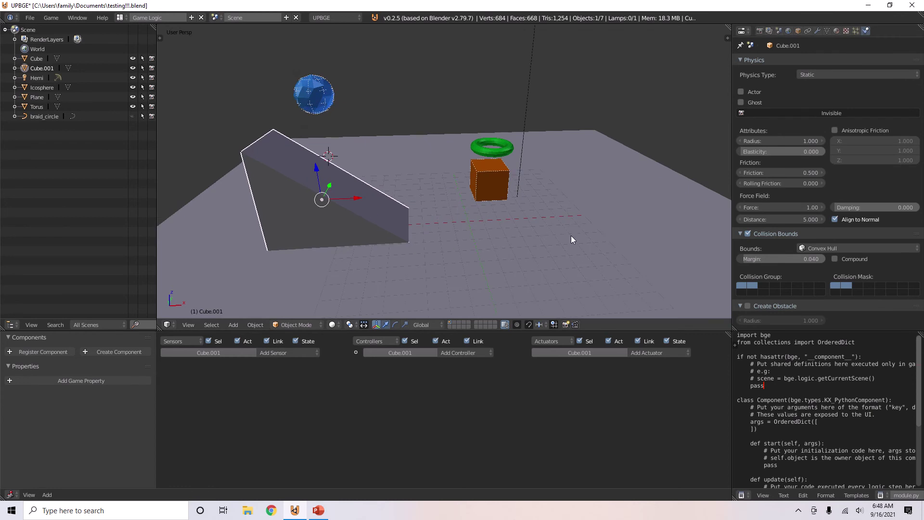
pyautogui.press('p')
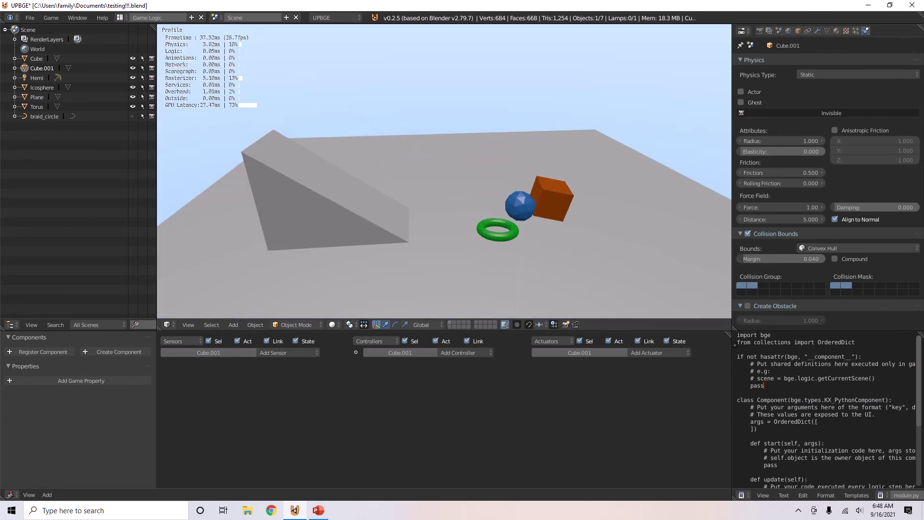
pyautogui.press('Escape')
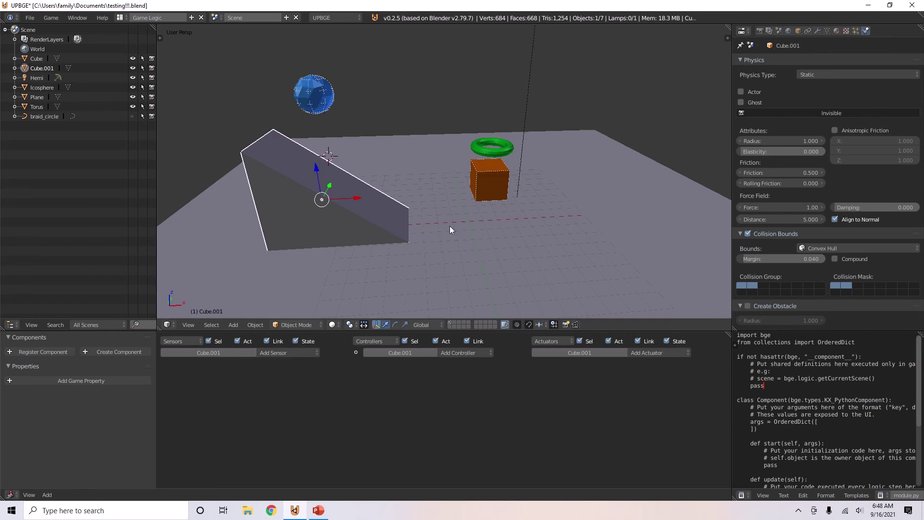
# - Set the ramp's force field distance to 1, test it in a game run, and stop it
pyautogui.click(798, 220)
pyautogui.write('1')
pyautogui.press('Return')
pyautogui.press('p')
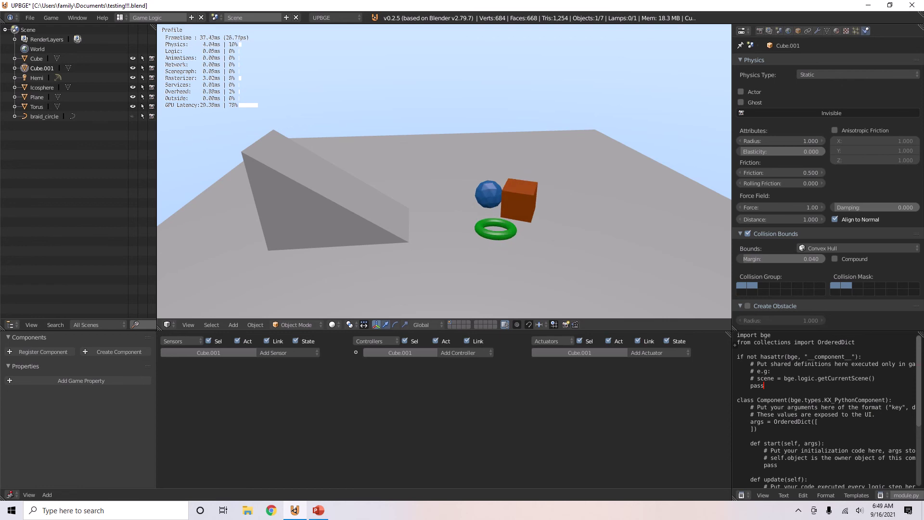
pyautogui.press('Escape')
# - Copy the icosphere's game physics properties to the cube and review the icosphere's own settings
pyautogui.rightClick(496, 182)
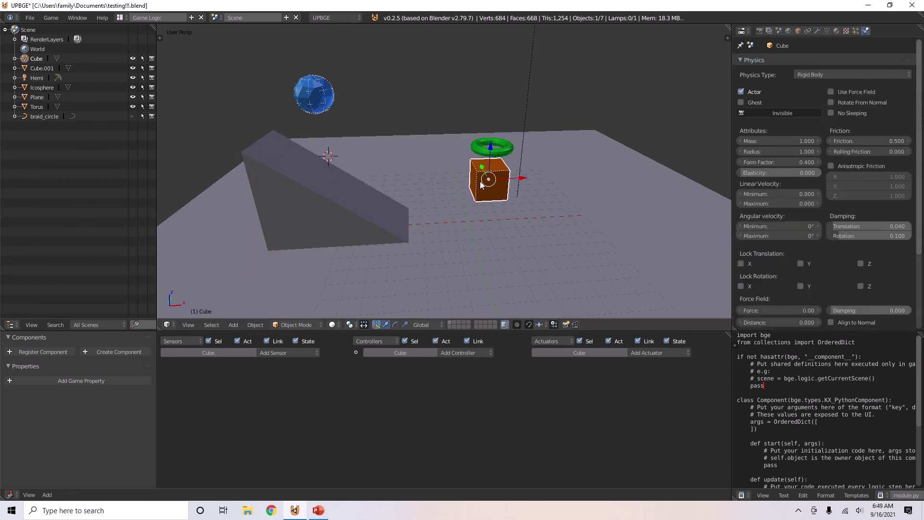
pyautogui.keyDown('shift'); pyautogui.rightClick(315, 108); pyautogui.keyUp('shift')
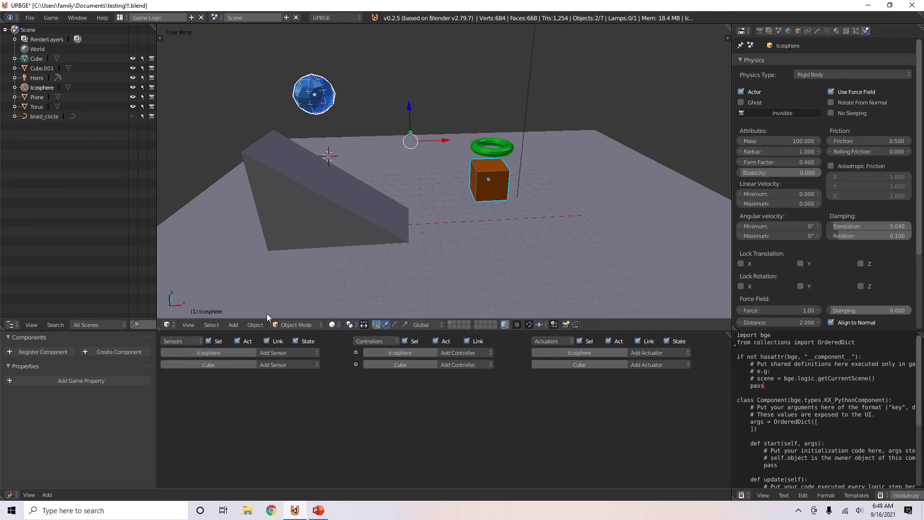
pyautogui.click(255, 325)
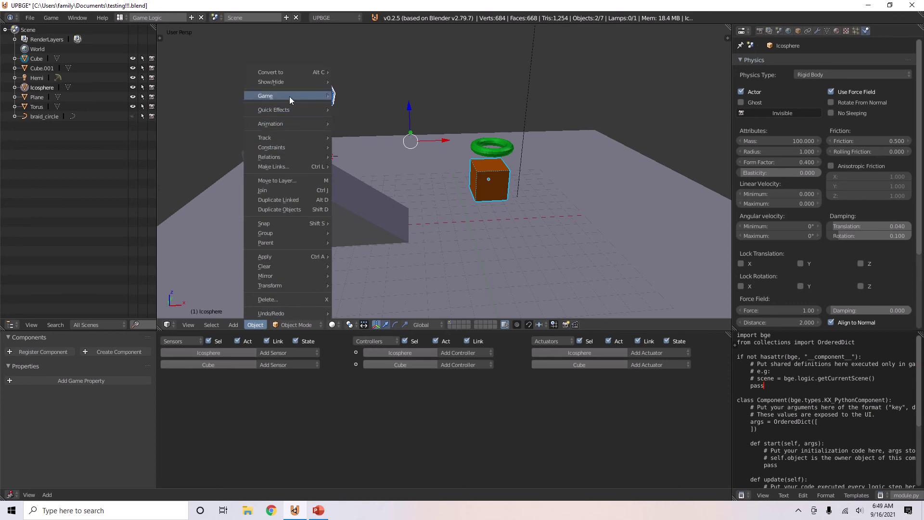
pyautogui.moveTo(290, 96)
pyautogui.click(350, 105)
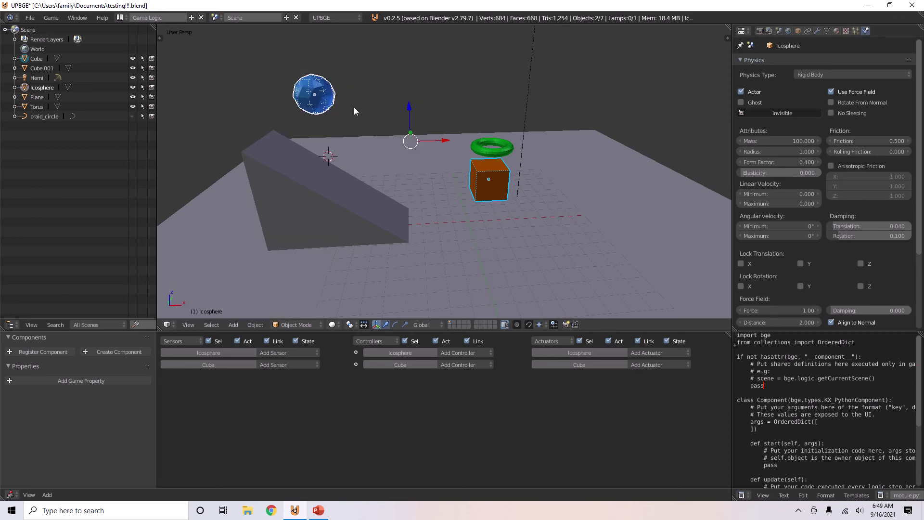
pyautogui.rightClick(319, 111)
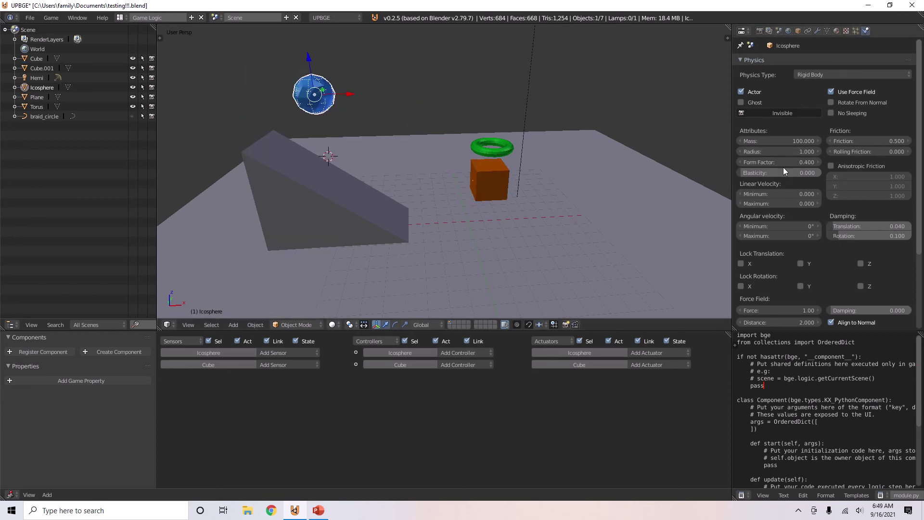
pyautogui.scroll(-5, 784, 167)
pyautogui.scroll(4, 791, 206)
# - Check the cube's copied physics settings and set the cube's mass to 100
pyautogui.rightClick(490, 182)
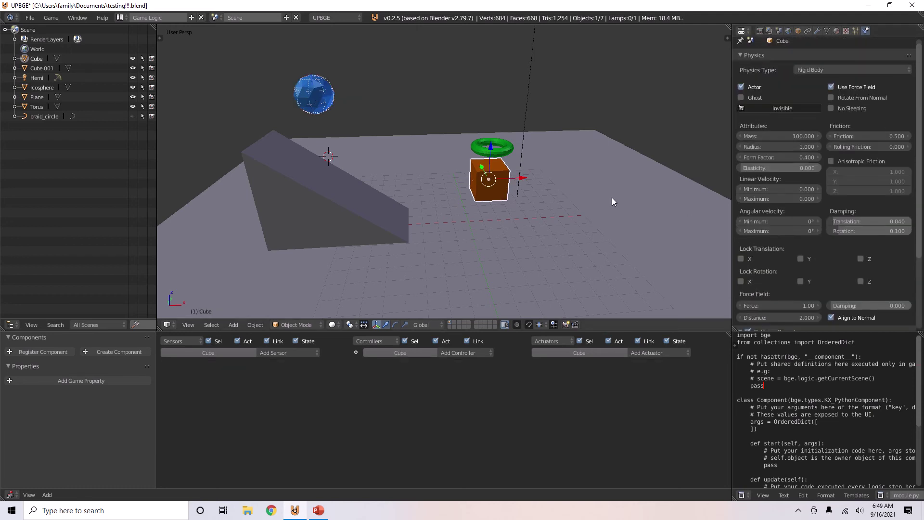
pyautogui.scroll(-5, 834, 235)
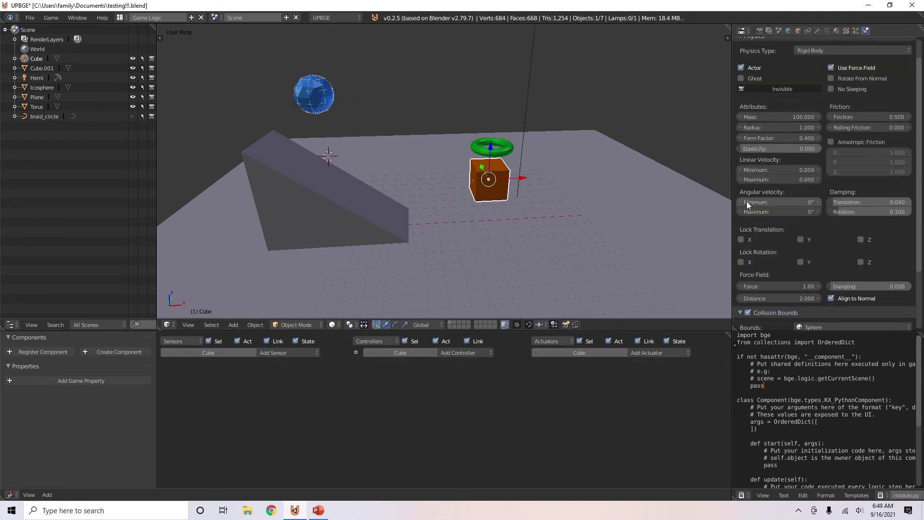
pyautogui.scroll(2, 747, 201)
pyautogui.click(780, 141)
pyautogui.write('100.0')
pyautogui.press('Return')
# - Set the icosphere's mass to 1, test the collision with the cube in a game run, and stop it
pyautogui.rightClick(314, 94)
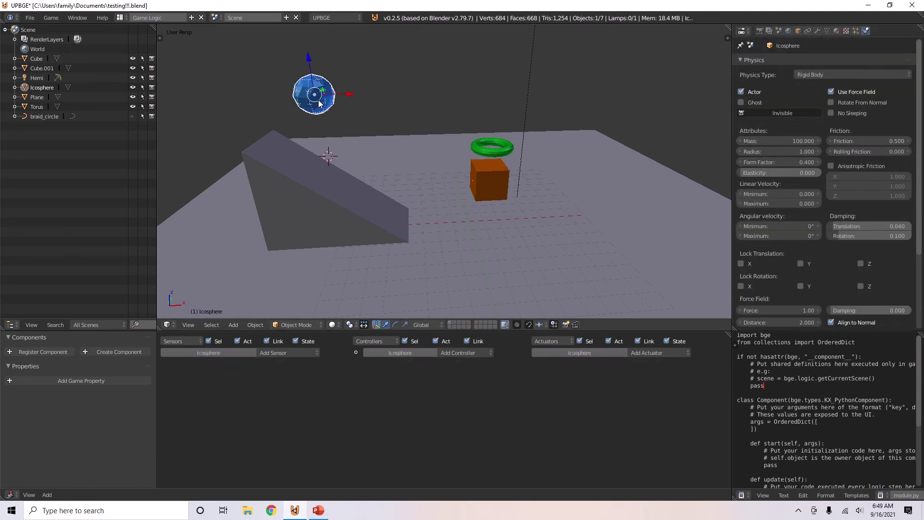
pyautogui.press('p')
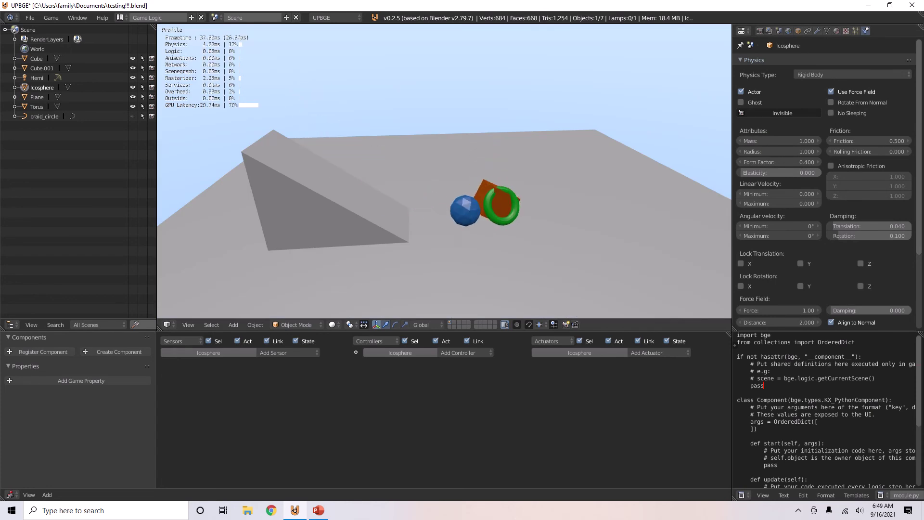
pyautogui.press('Escape')
# - Try an icosphere mass of 1000 in a game run and stop the game
pyautogui.click(776, 141)
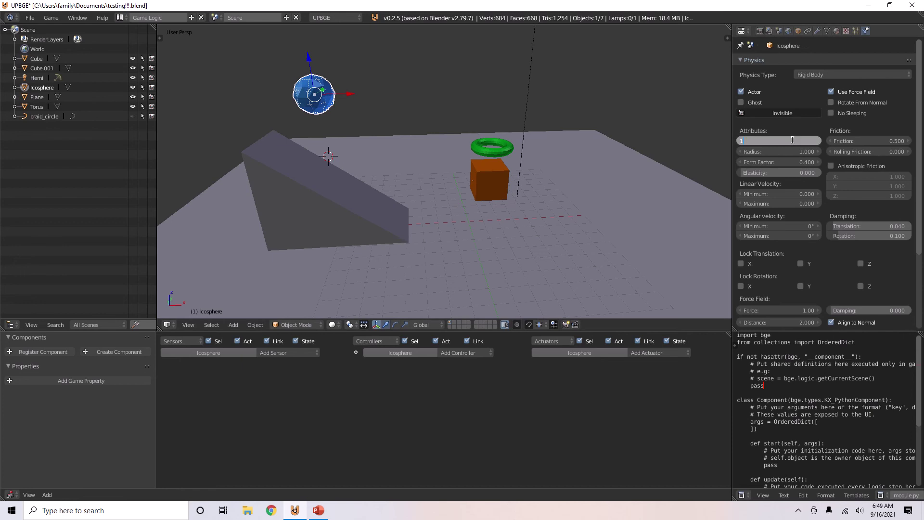
pyautogui.write('1000')
pyautogui.press('Return')
pyautogui.press('p')
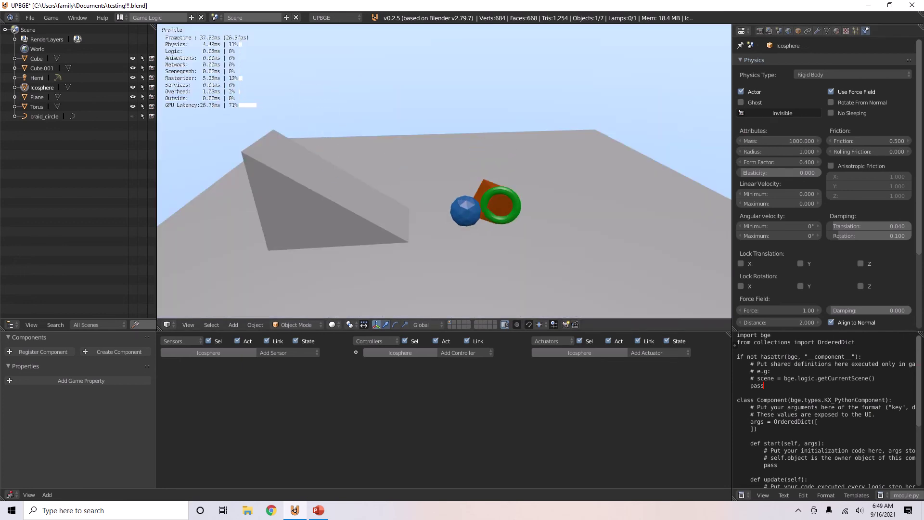
pyautogui.press('Escape')
# - Return the icosphere's mass to 1, test the scene again in a game run, and stop it
pyautogui.click(804, 140)
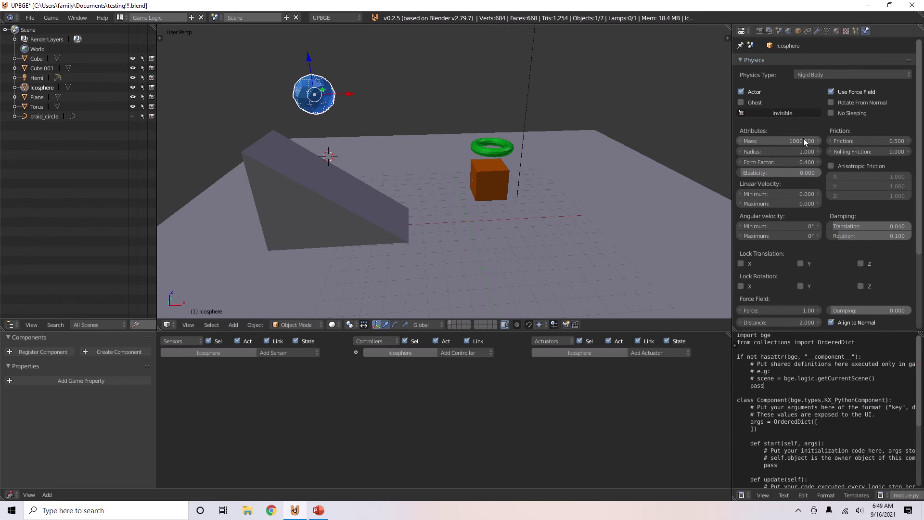
pyautogui.write('1')
pyautogui.press('Return')
pyautogui.press('p')
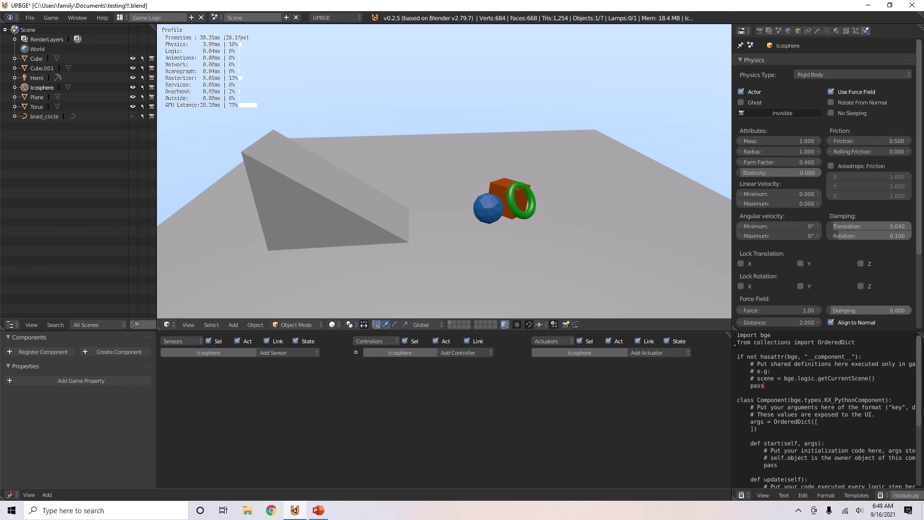
pyautogui.press('Escape')
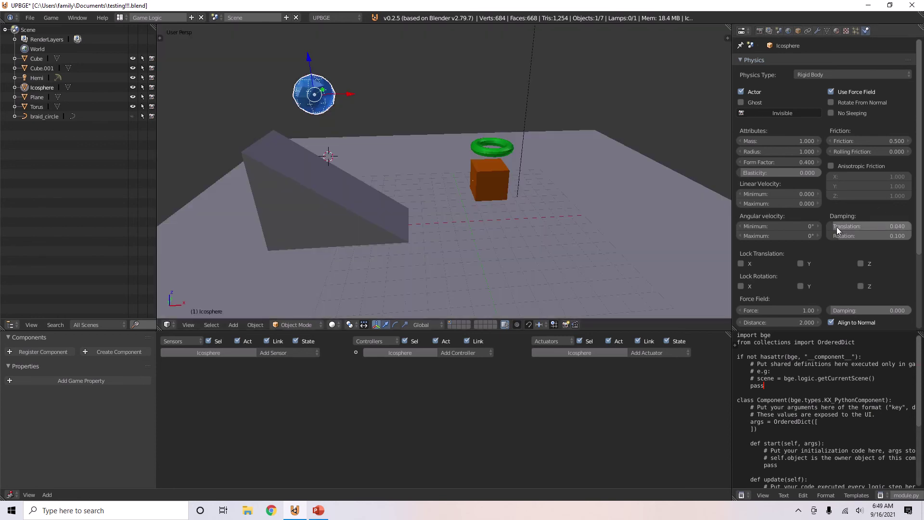
# - Try a translation damping of 0.626 on the icosphere in a game run and stop the game
pyautogui.moveTo(837, 227); pyautogui.dragTo(879, 225)
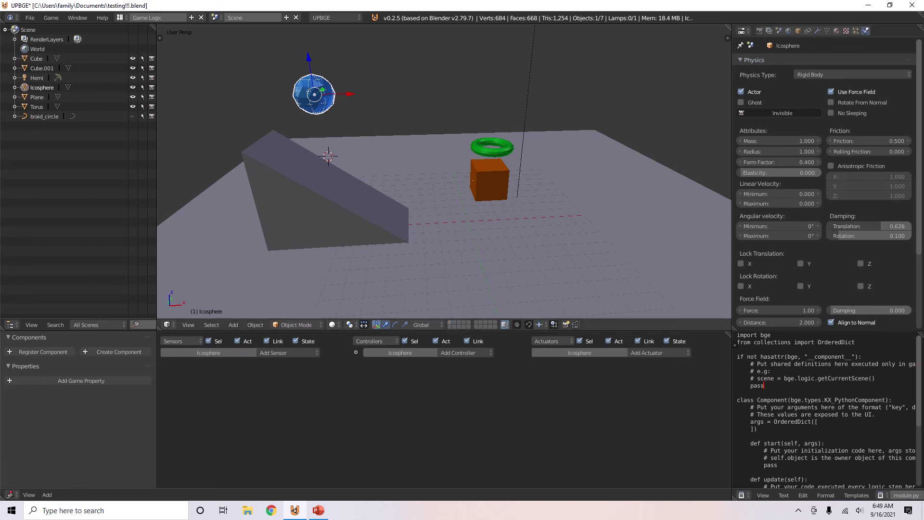
pyautogui.press('p')
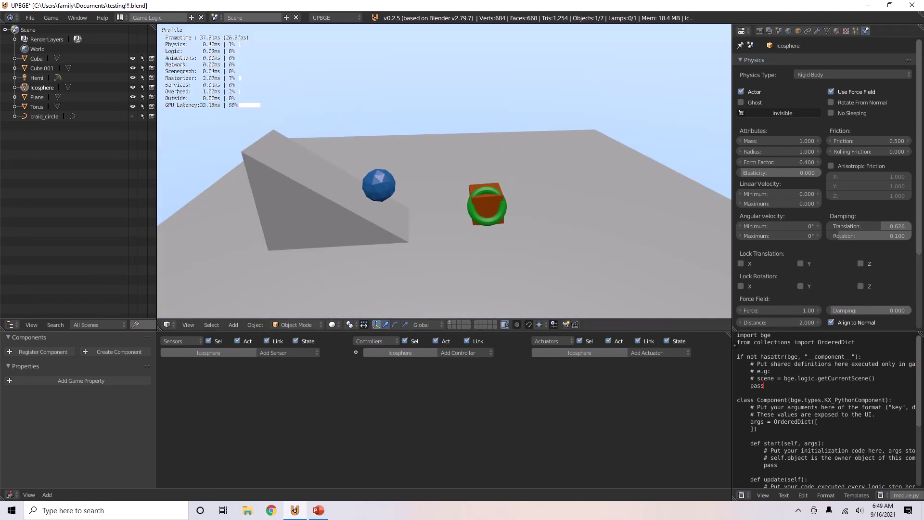
pyautogui.press('Escape')
# - Set the icosphere's translation damping to 0.117, test it with rotation damping 0.804 in a game run, and lower rotation damping to about 0.12
pyautogui.moveTo(891, 226)
pyautogui.mouseDown()
pyautogui.moveTo(840, 226)
pyautogui.moveTo(896, 236)
pyautogui.mouseUp()
pyautogui.press('p')
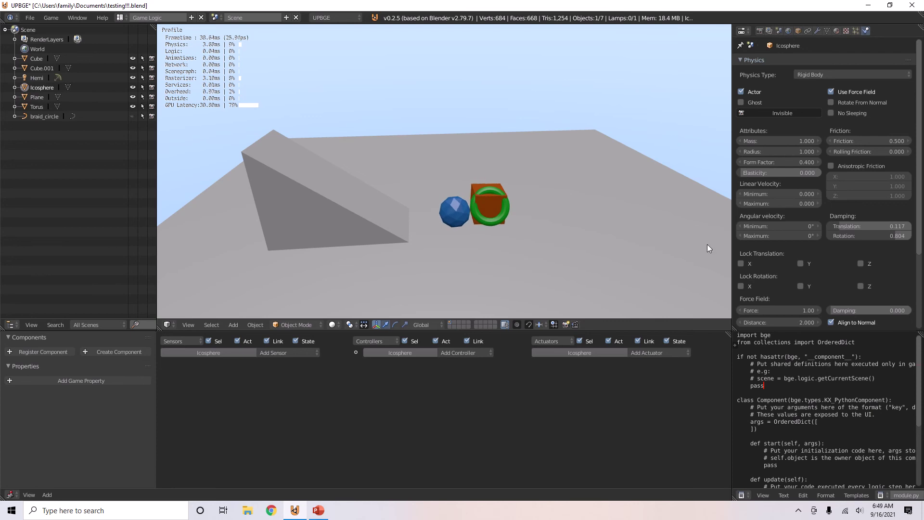
pyautogui.press('Escape')
pyautogui.moveTo(893, 235); pyautogui.dragTo(846, 235)
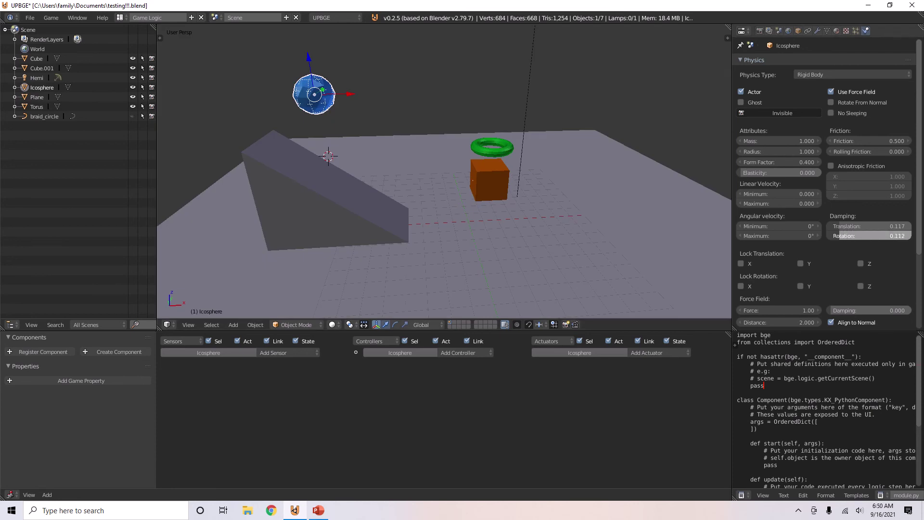
# - Lock the icosphere's translation on X and test it in a game run, and repeat the test with Z also locked
pyautogui.click(745, 263)
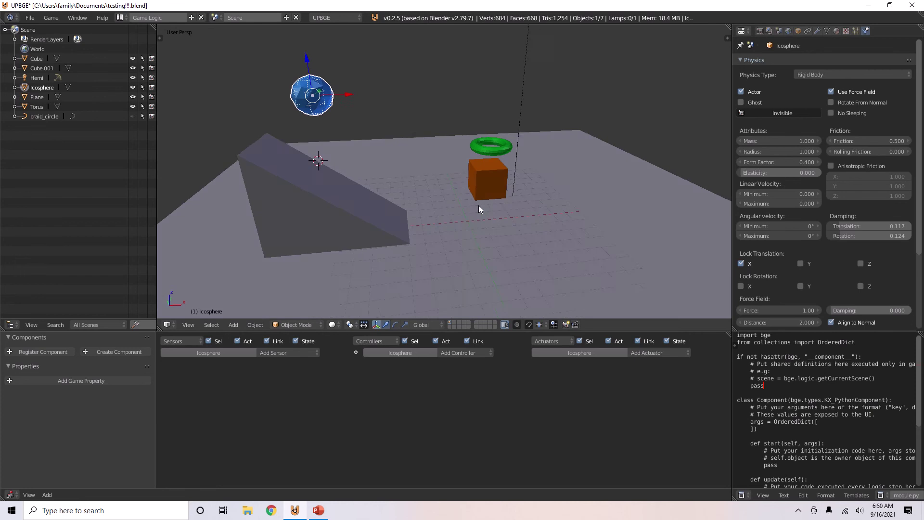
pyautogui.press('p')
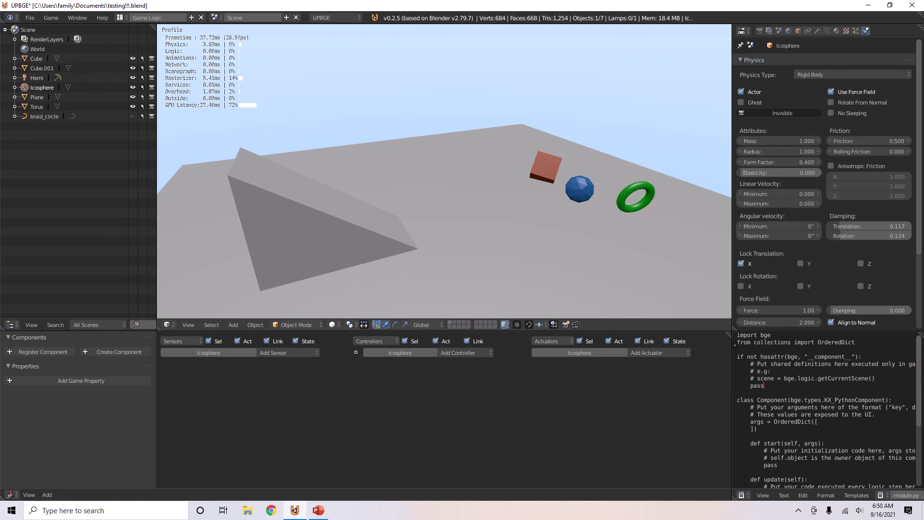
pyautogui.press('Escape')
pyautogui.moveTo(500, 209)
pyautogui.mouseDown(button='middle')
pyautogui.moveTo(480, 209)
pyautogui.moveTo(514, 207)
pyautogui.mouseUp(button='middle')
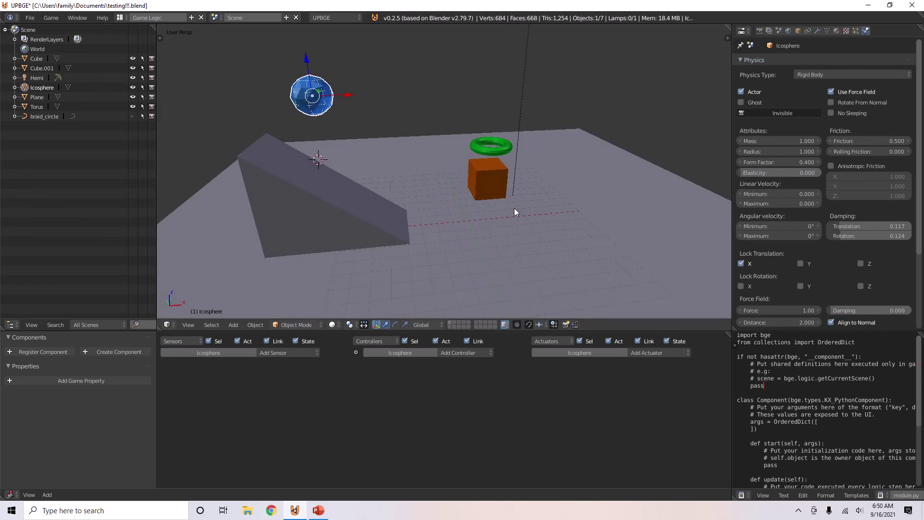
pyautogui.press('p')
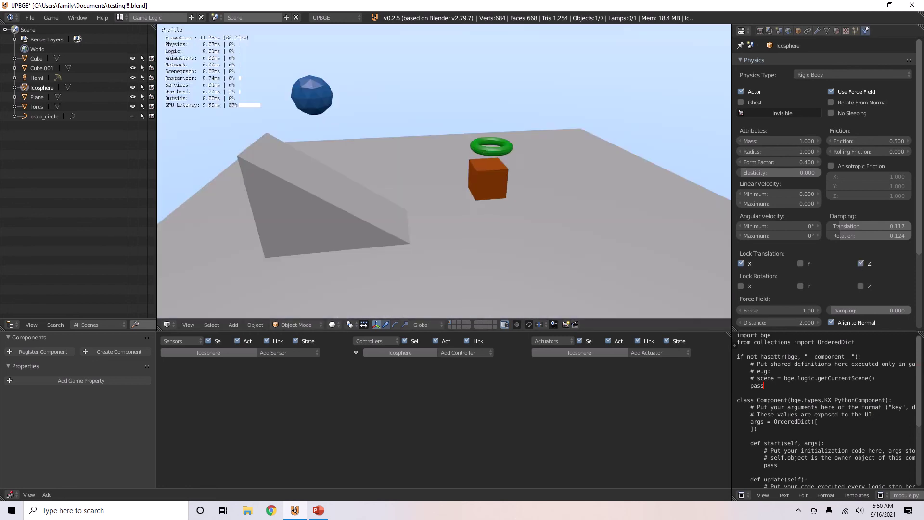
pyautogui.press('Escape')
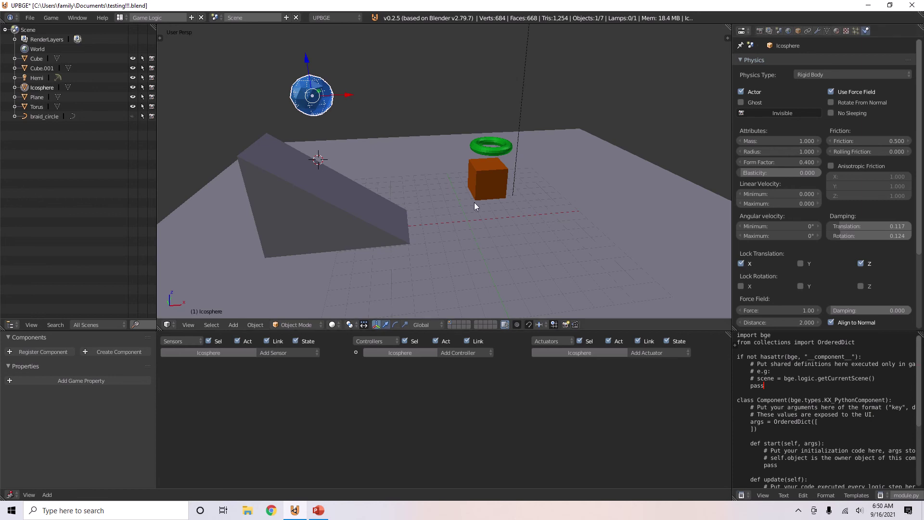
pyautogui.click(653, 354)
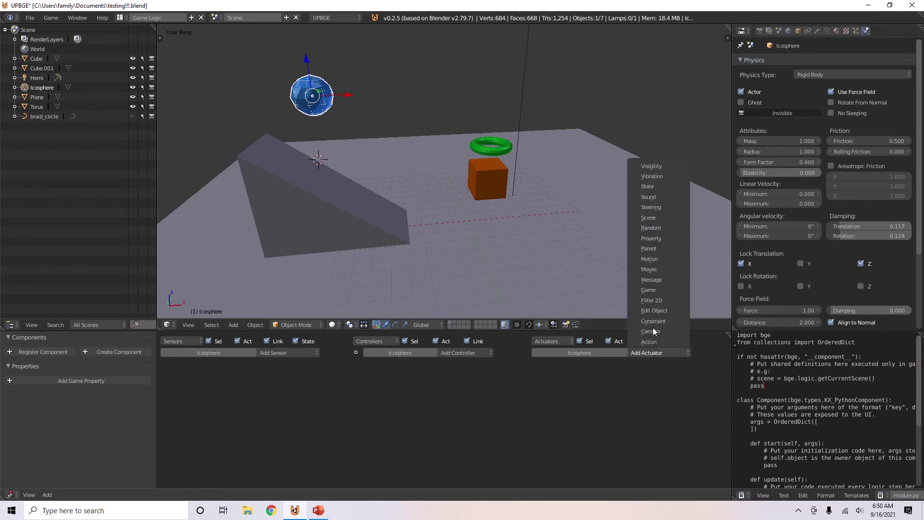
pyautogui.click(650, 259)
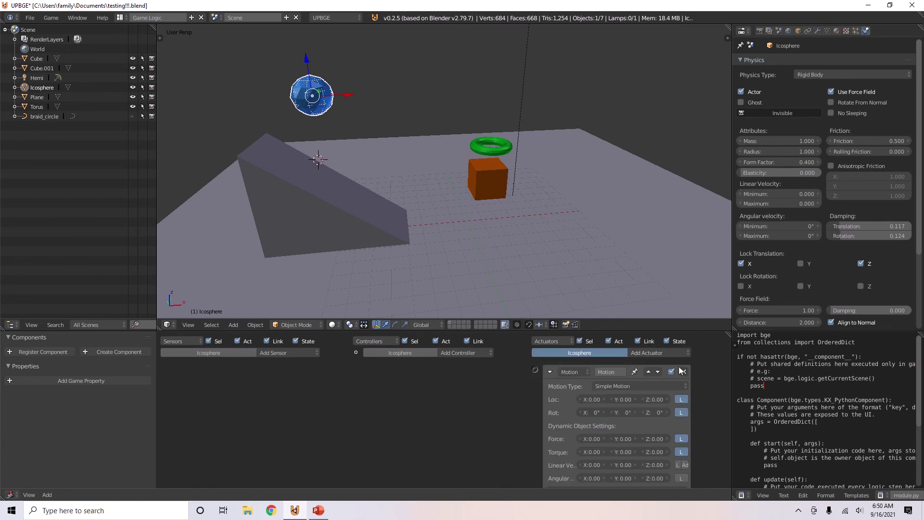
pyautogui.click(682, 371)
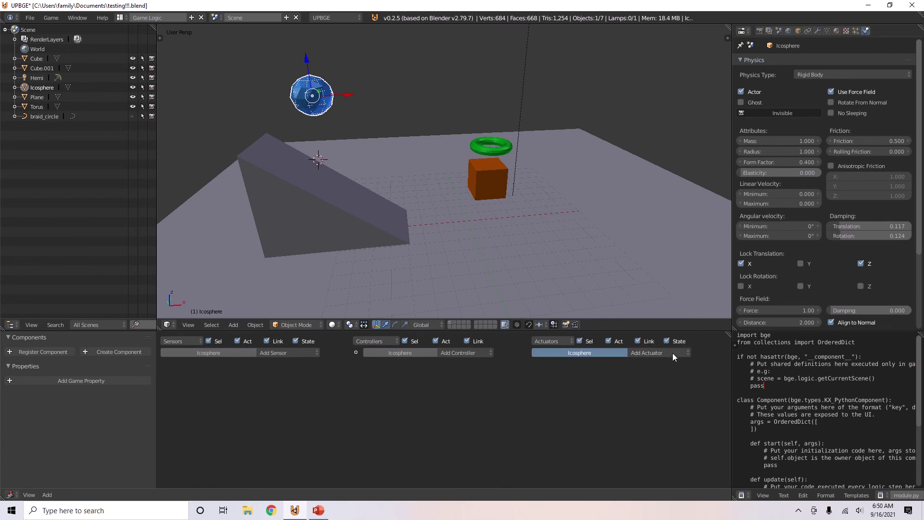
# - Test the icosphere in game runs with X, Y and Z translation locked and with only X and Y locked, and clear all locks
pyautogui.doubleClick(742, 264)
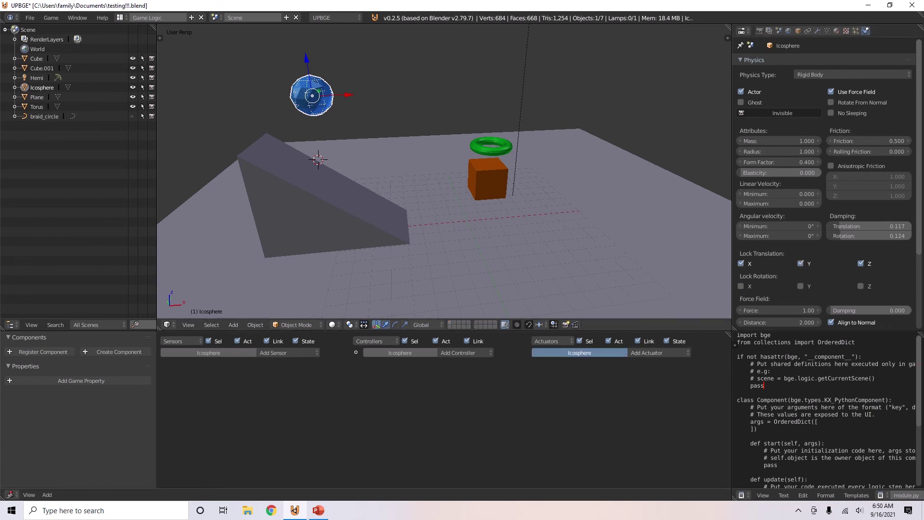
pyautogui.press('p')
pyautogui.press('Escape')
pyautogui.press('p')
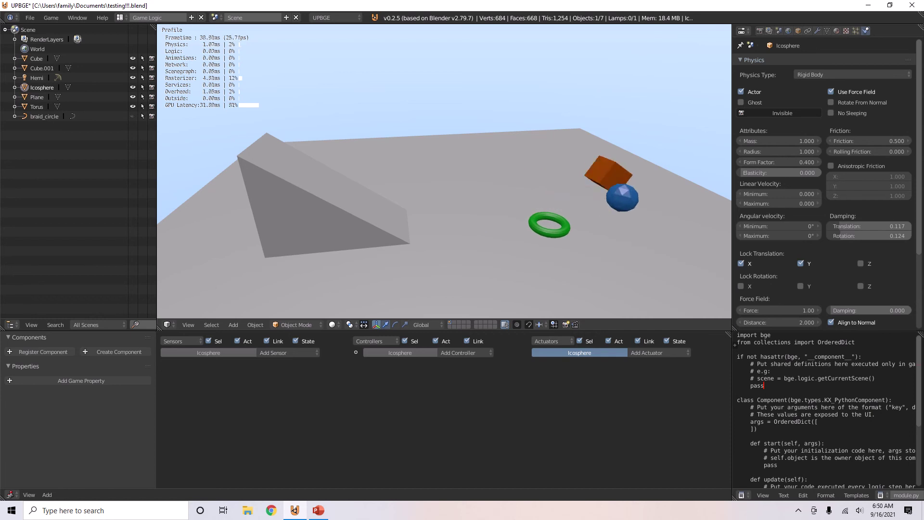
pyautogui.press('Escape')
pyautogui.click(741, 264)
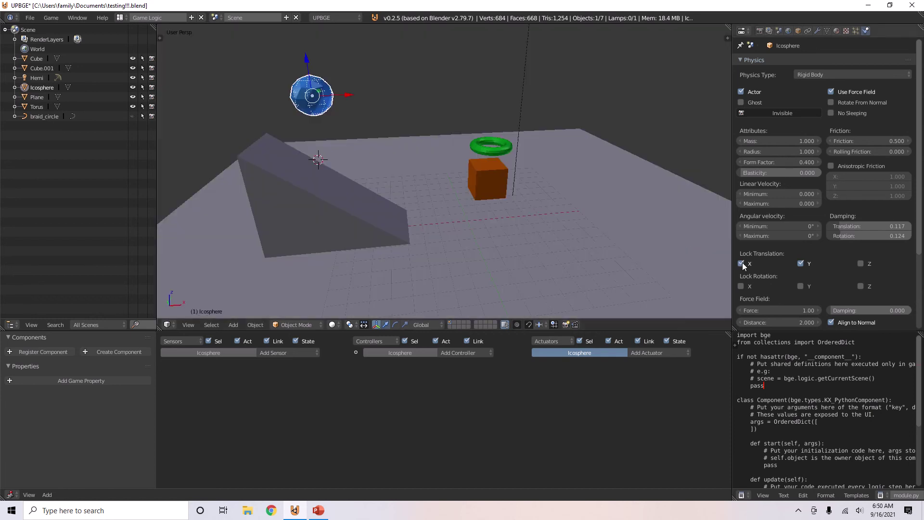
pyautogui.click(811, 266)
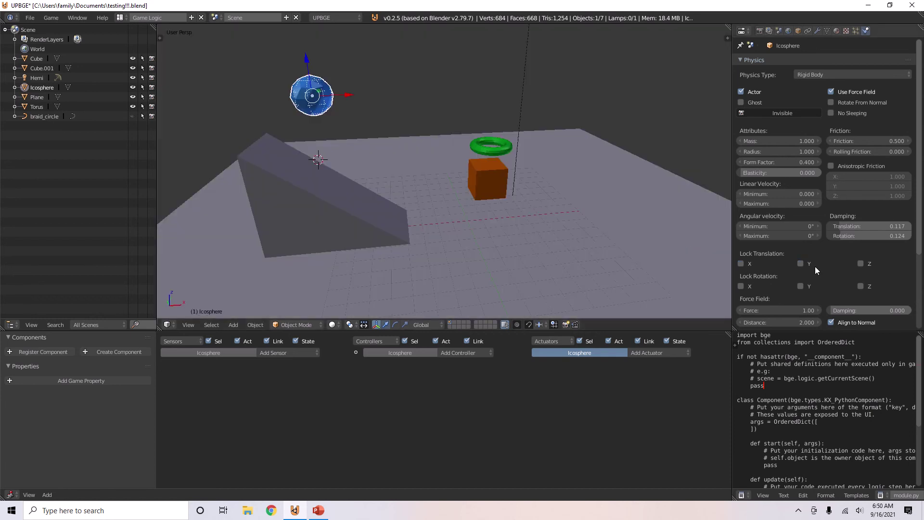
# - Try the Dynamic physics type on the icosphere in a game run and restore the Rigid Body type
pyautogui.click(824, 75)
pyautogui.click(817, 107)
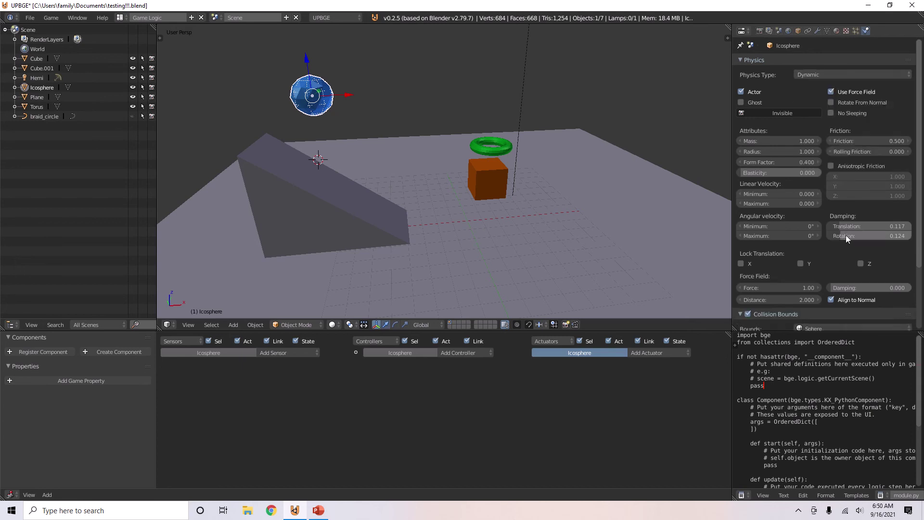
pyautogui.scroll(-3, 845, 234)
pyautogui.press('p')
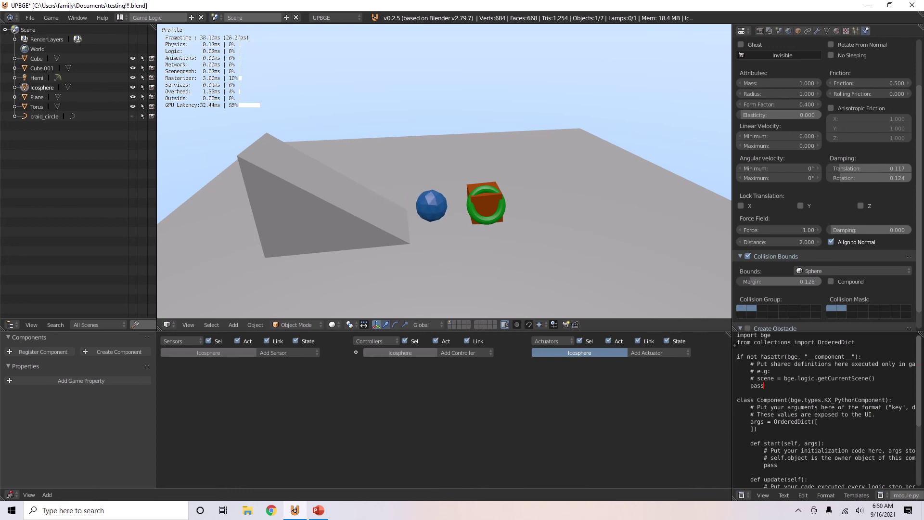
pyautogui.press('Escape')
pyautogui.scroll(3, 819, 79)
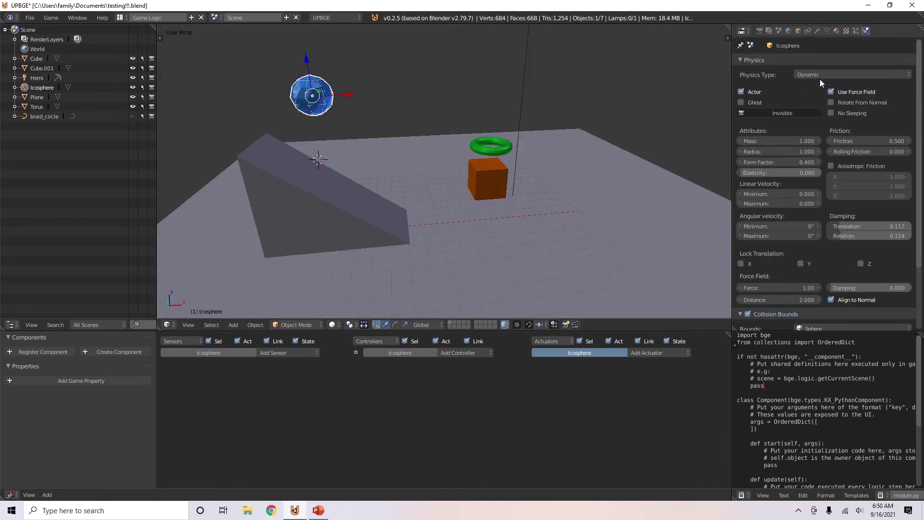
pyautogui.click(820, 76)
pyautogui.click(818, 123)
# - Set the icosphere's friction to 20
pyautogui.scroll(-1, 821, 190)
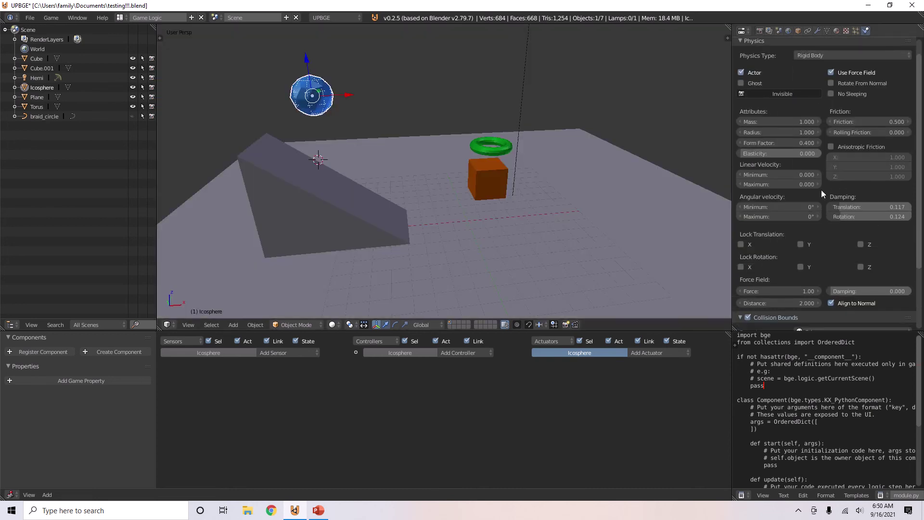
pyautogui.scroll(-3, 821, 190)
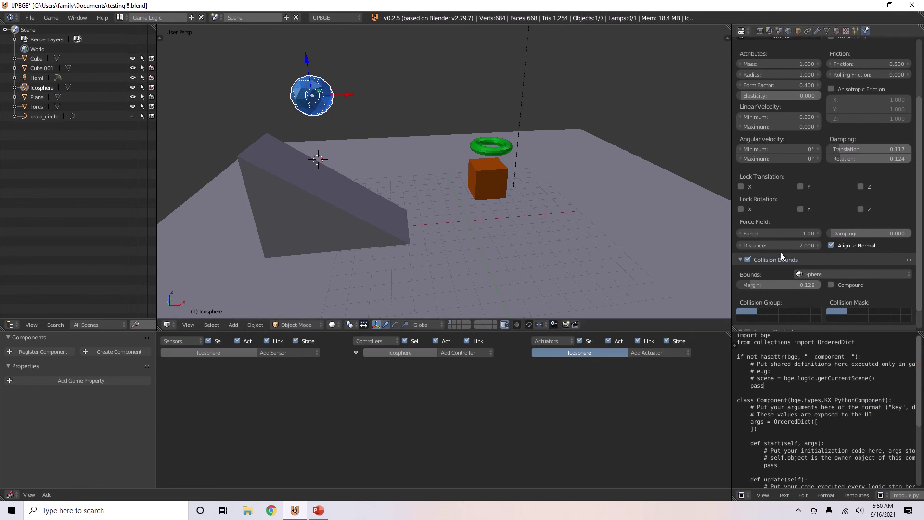
pyautogui.scroll(2, 782, 249)
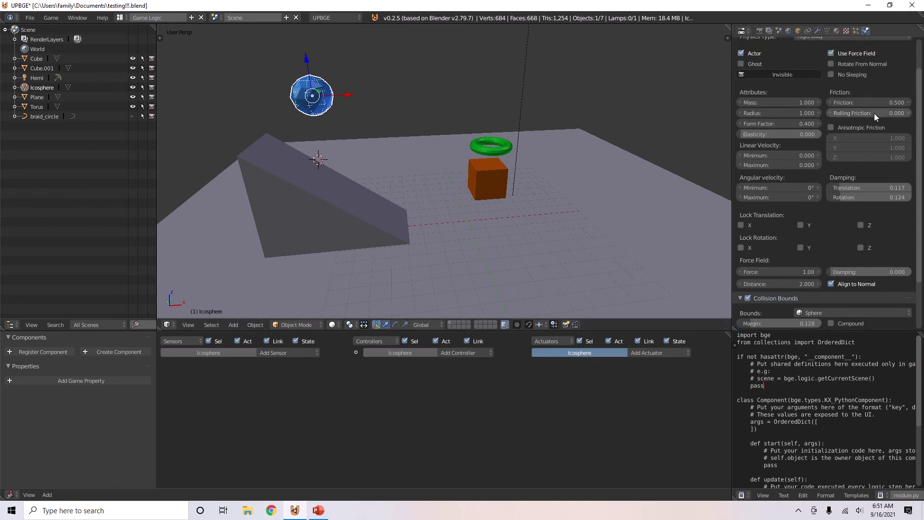
pyautogui.moveTo(872, 103)
pyautogui.mouseDown()
pyautogui.moveTo(890, 103)
pyautogui.moveTo(863, 114)
pyautogui.mouseUp()
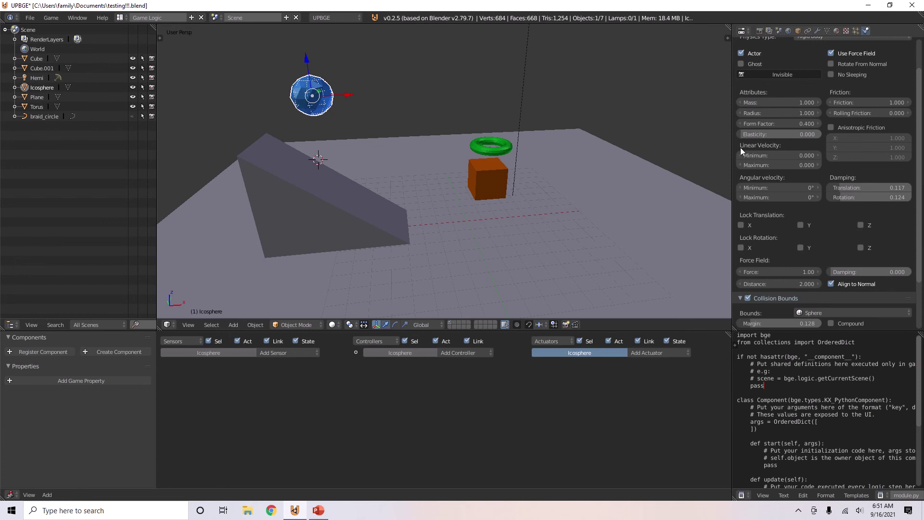
pyautogui.click(867, 102)
pyautogui.write('20')
pyautogui.press('Return')
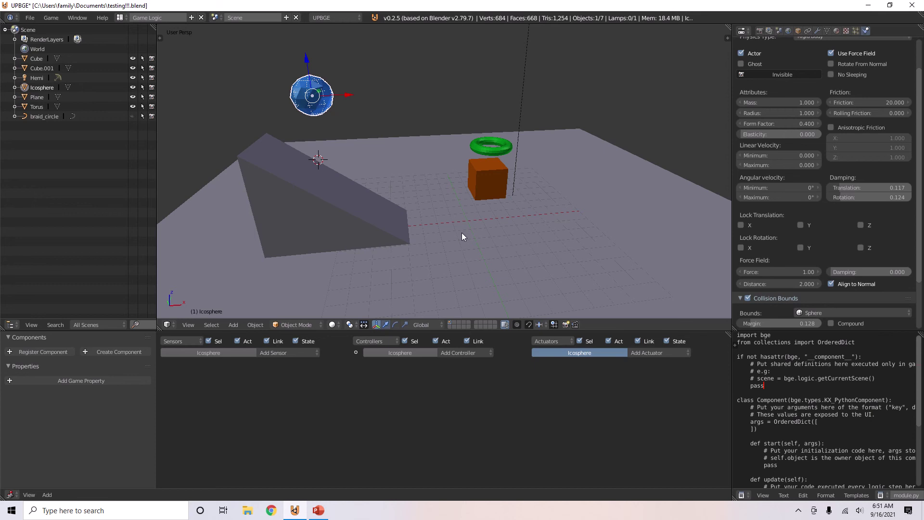
# - Compare the physics settings of the plane, ramp and icosphere, and set the ramp's friction to 50
pyautogui.rightClick(473, 255)
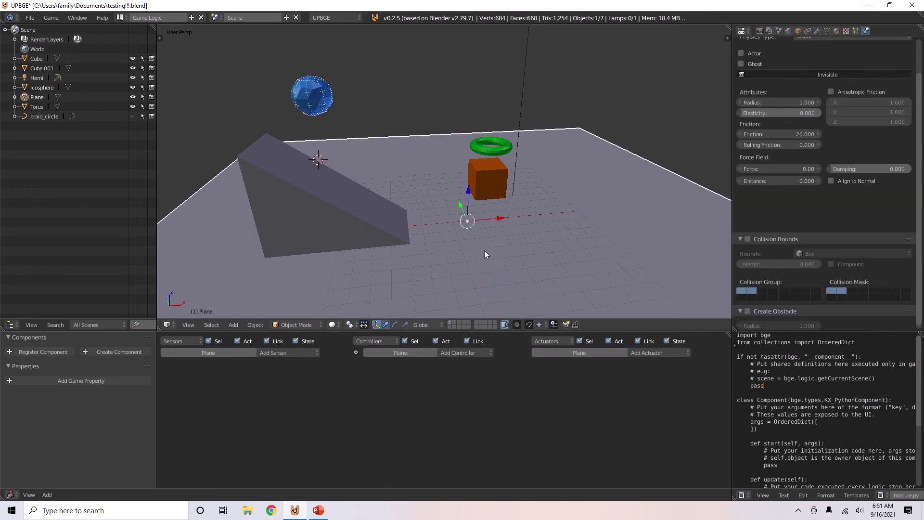
pyautogui.rightClick(333, 227)
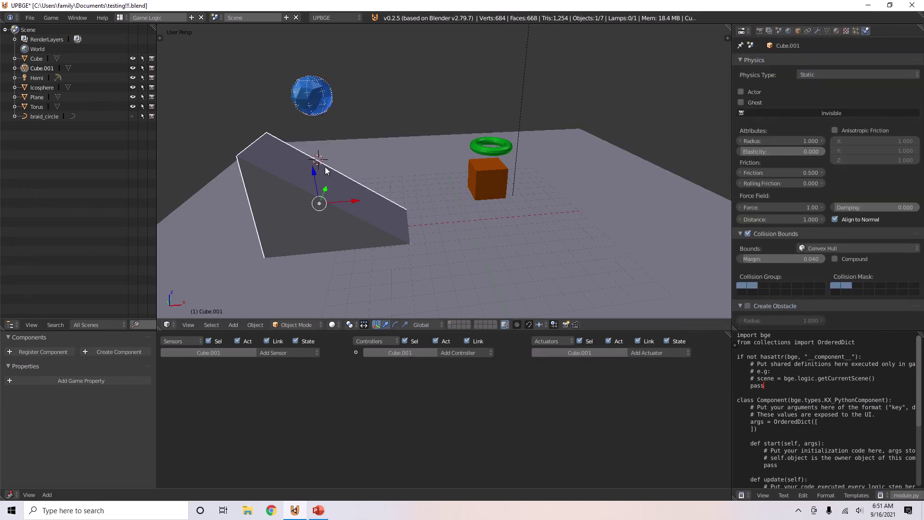
pyautogui.rightClick(332, 103)
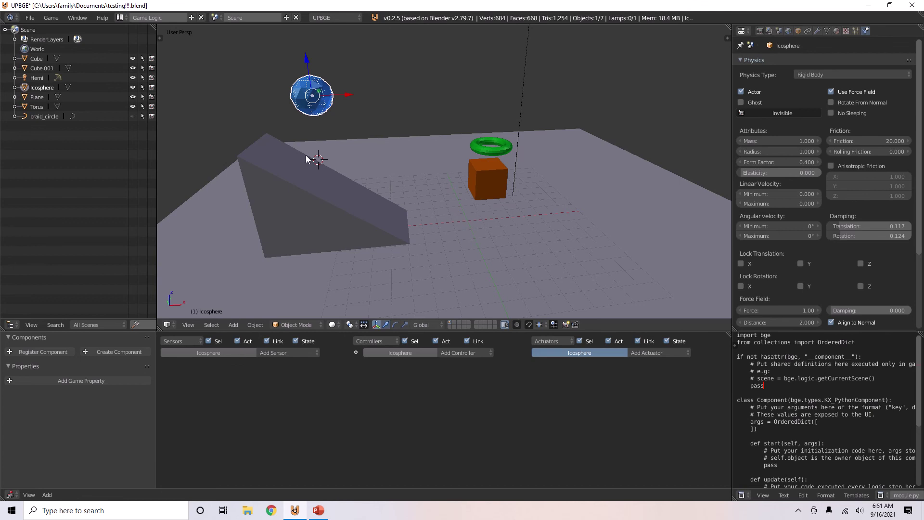
pyautogui.rightClick(283, 207)
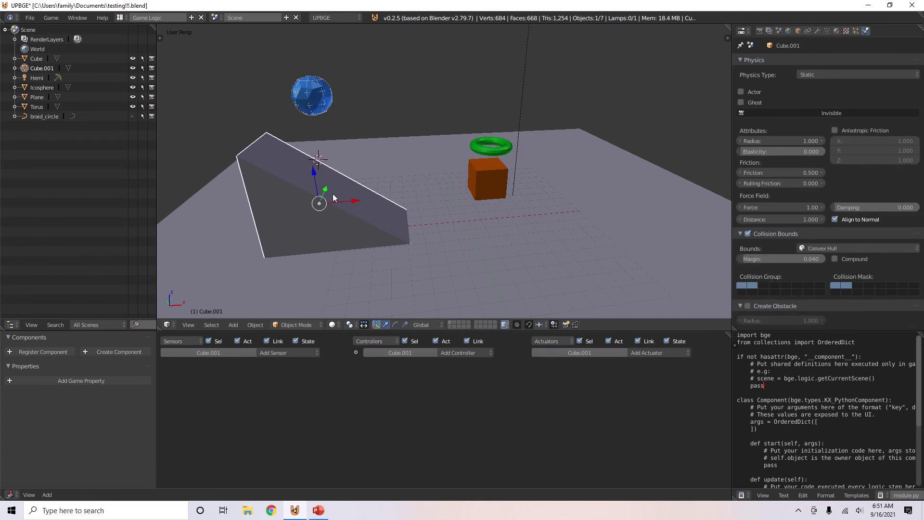
pyautogui.click(781, 172)
pyautogui.write('50')
pyautogui.press('Return')
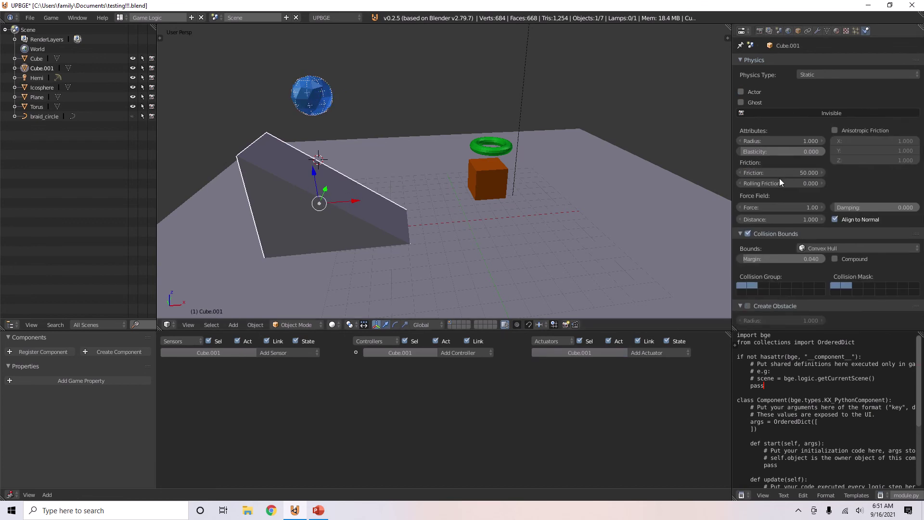
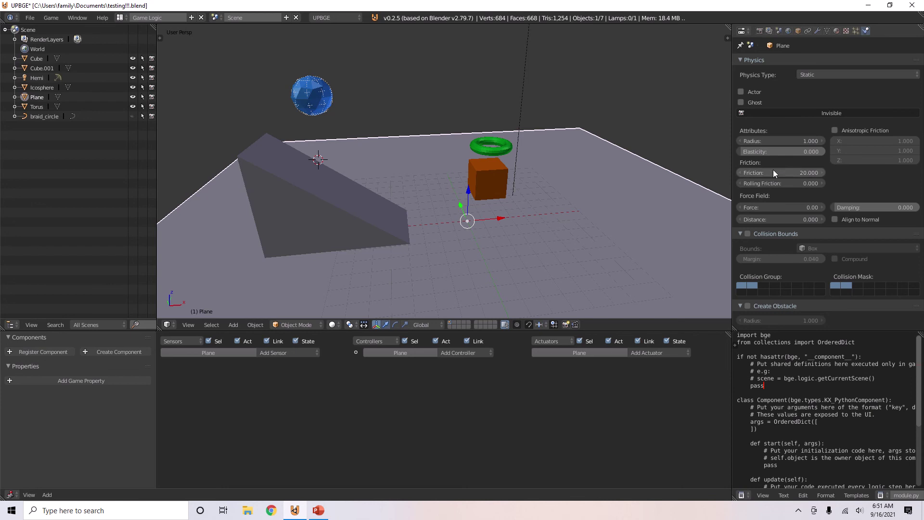
# - Set the plane's friction to 50
pyautogui.click(774, 170)
pyautogui.write('50')
pyautogui.press('Return')
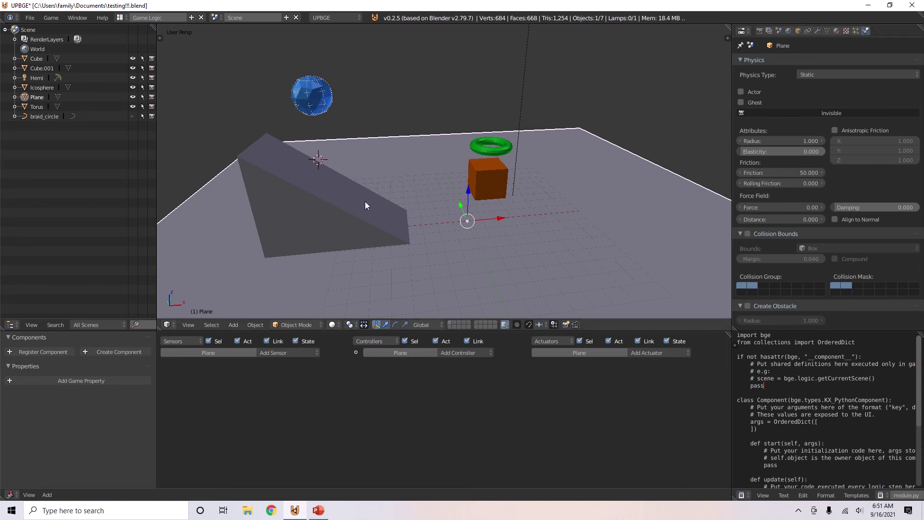
# - Set the ramp's friction to 0.5, test the scene in a game run, and stop it
pyautogui.rightClick(333, 215)
pyautogui.click(786, 173)
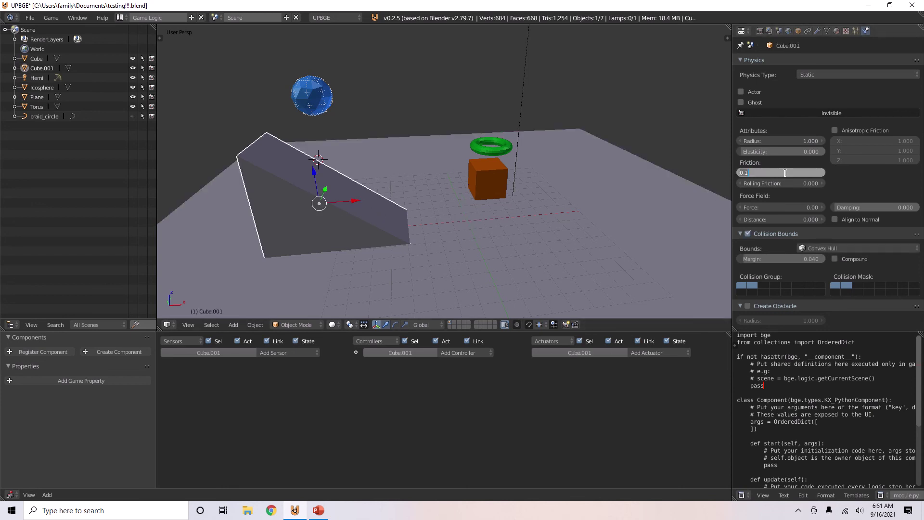
pyautogui.write('0.5')
pyautogui.press('Return')
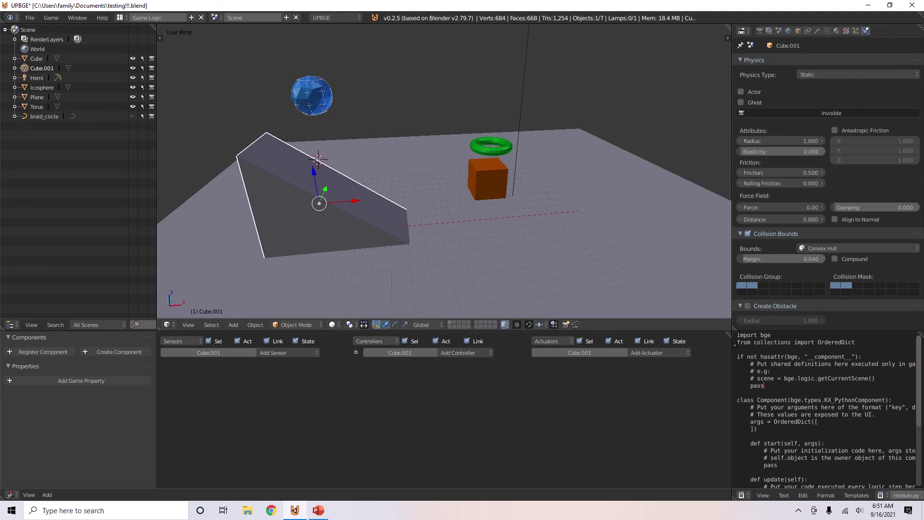
pyautogui.press('p')
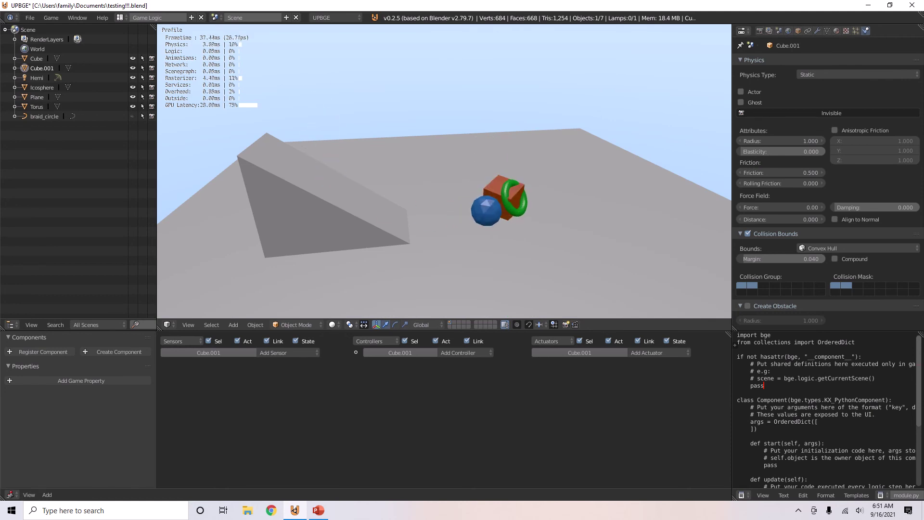
pyautogui.press('Escape')
# - Raise the cube above the plane and move the icosphere away from above the ramp
pyautogui.rightClick(491, 167)
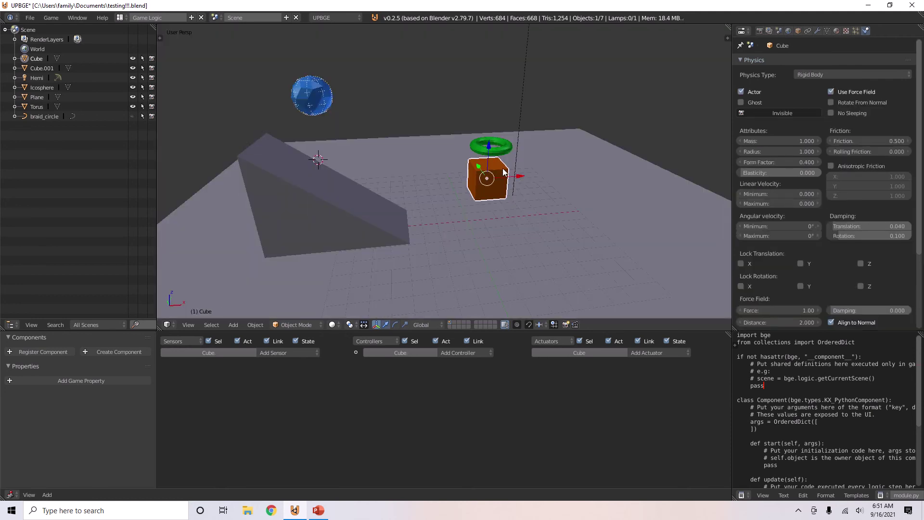
pyautogui.moveTo(487, 141); pyautogui.dragTo(472, 61)
pyautogui.moveTo(503, 95); pyautogui.dragTo(509, 120)
pyautogui.rightClick(313, 95)
pyautogui.moveTo(509, 118); pyautogui.dragTo(429, 77, button='middle')
pyautogui.moveTo(429, 78); pyautogui.dragTo(349, 49)
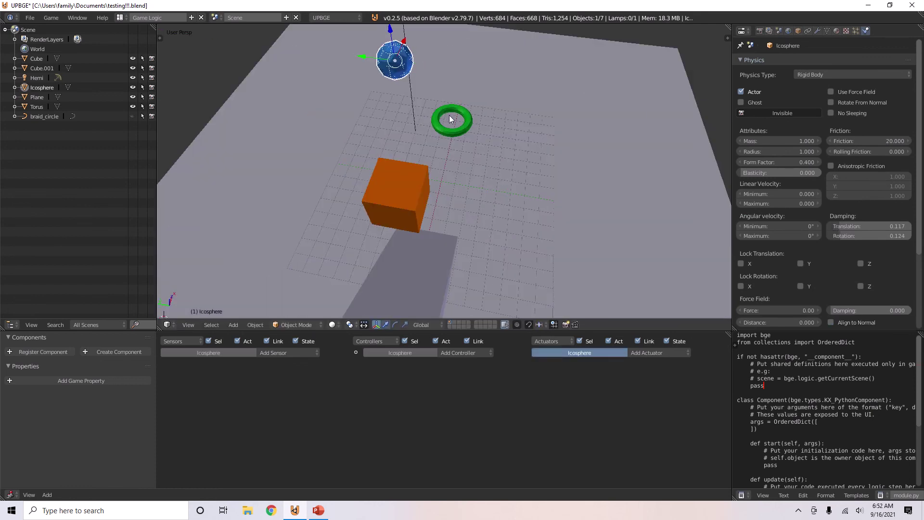
# - Move the torus aside and position the cube above the ramp's upper end
pyautogui.rightClick(449, 116)
pyautogui.moveTo(450, 116); pyautogui.dragTo(342, 103)
pyautogui.rightClick(390, 187)
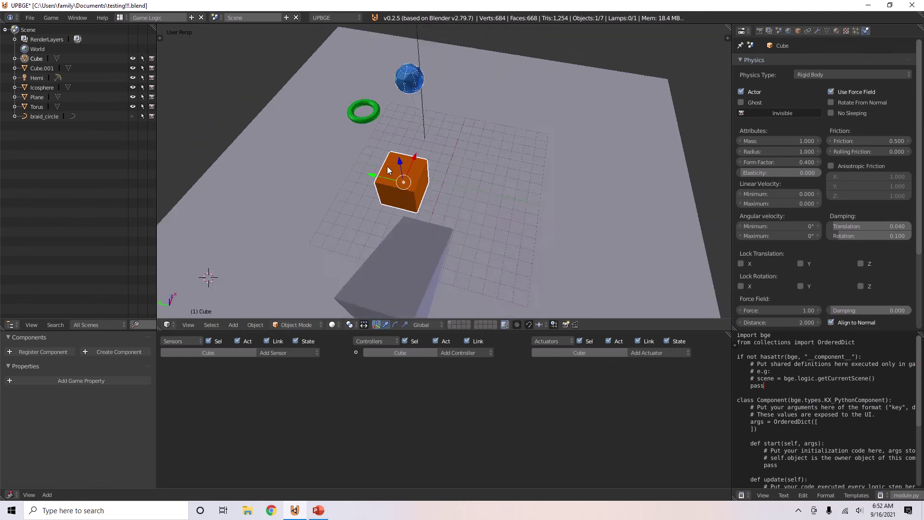
pyautogui.moveTo(387, 166); pyautogui.dragTo(394, 101, button='middle')
pyautogui.moveTo(394, 100); pyautogui.dragTo(350, 111)
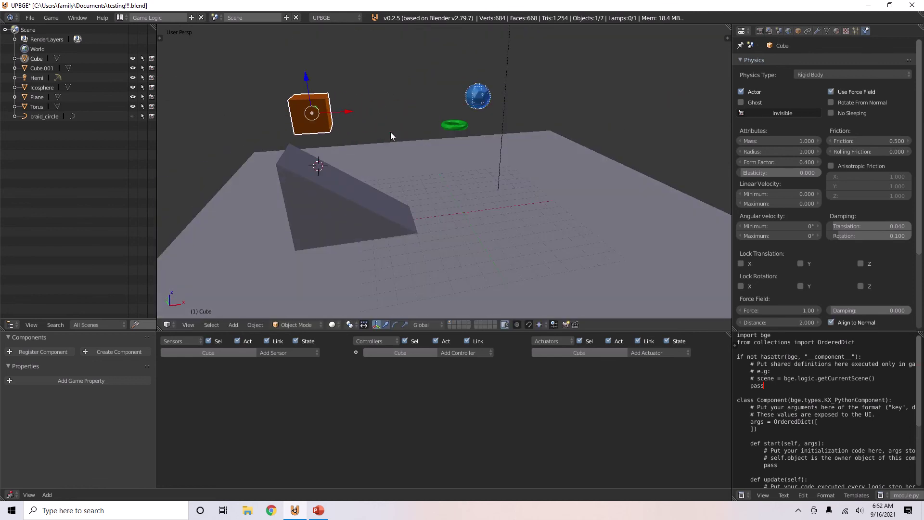
# - Test the cube on the ramp in a game run, stop it, and change the cube's collision bounds to Box
pyautogui.press('p')
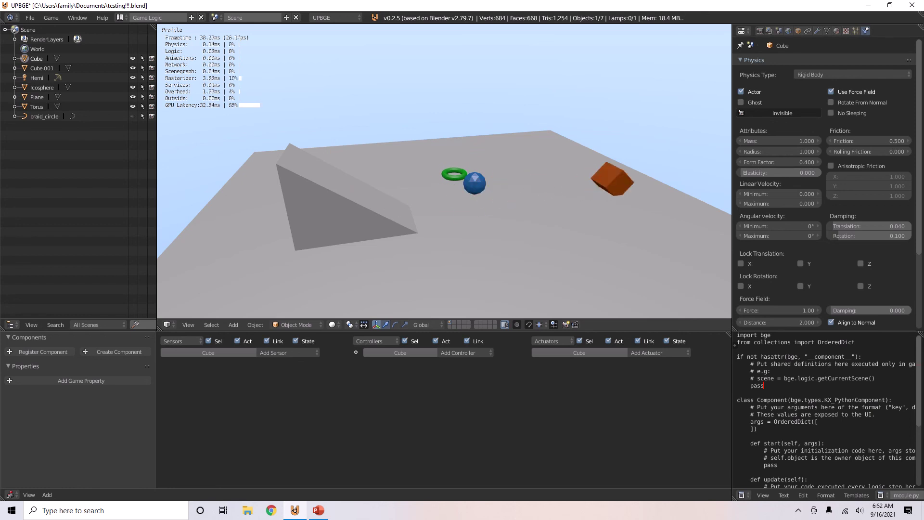
pyautogui.press('Escape')
pyautogui.scroll(-5, 789, 241)
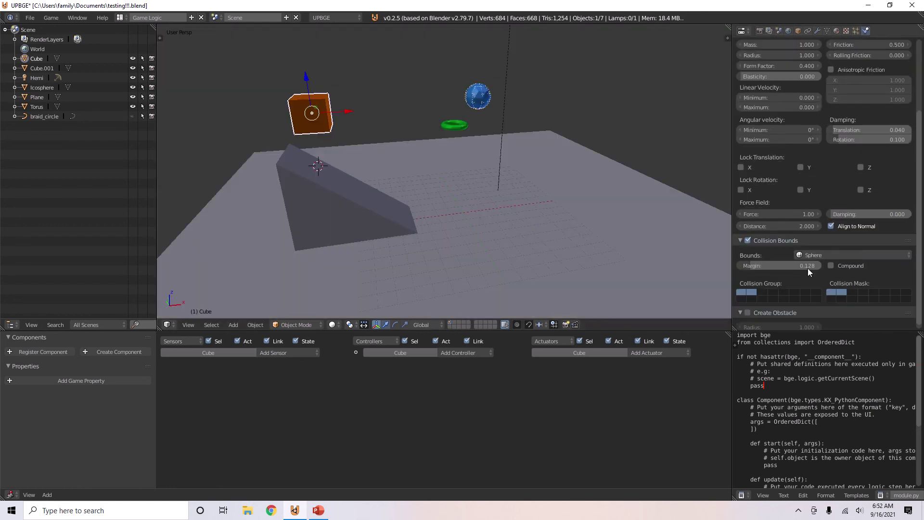
pyautogui.click(807, 255)
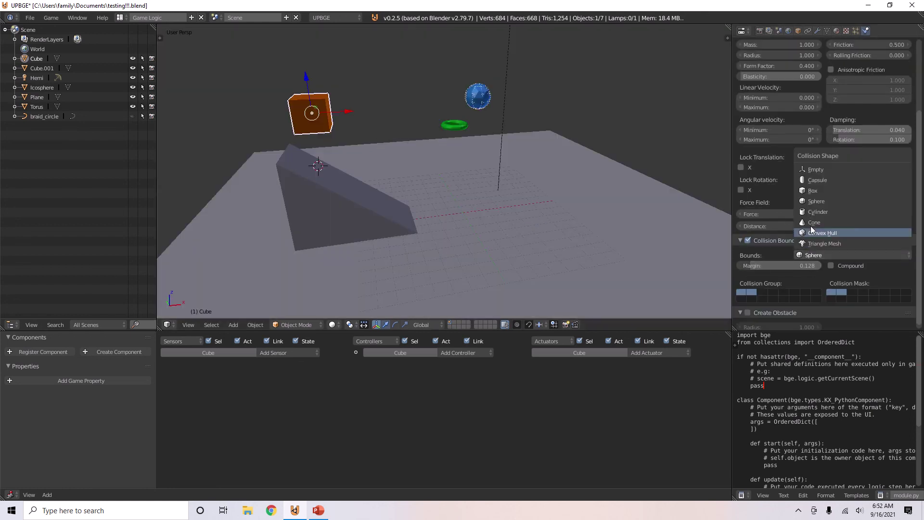
pyautogui.click(808, 190)
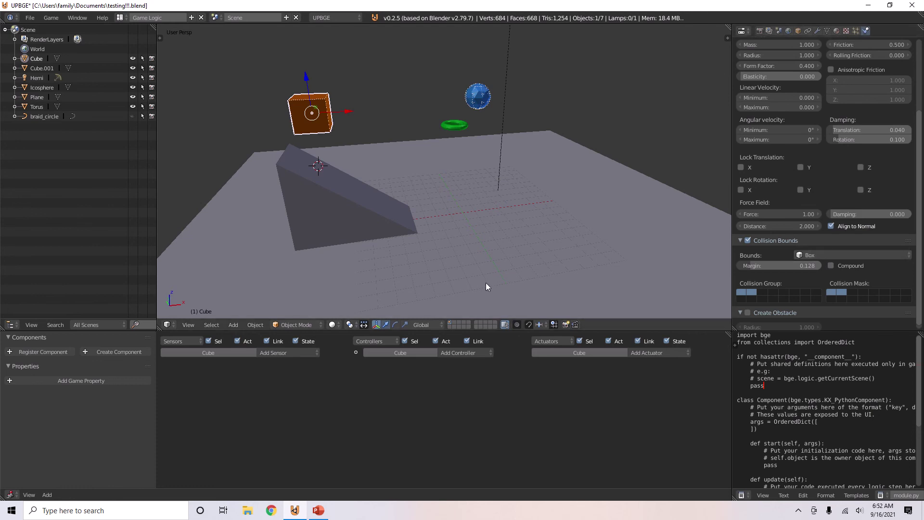
pyautogui.scroll(2, 369, 221)
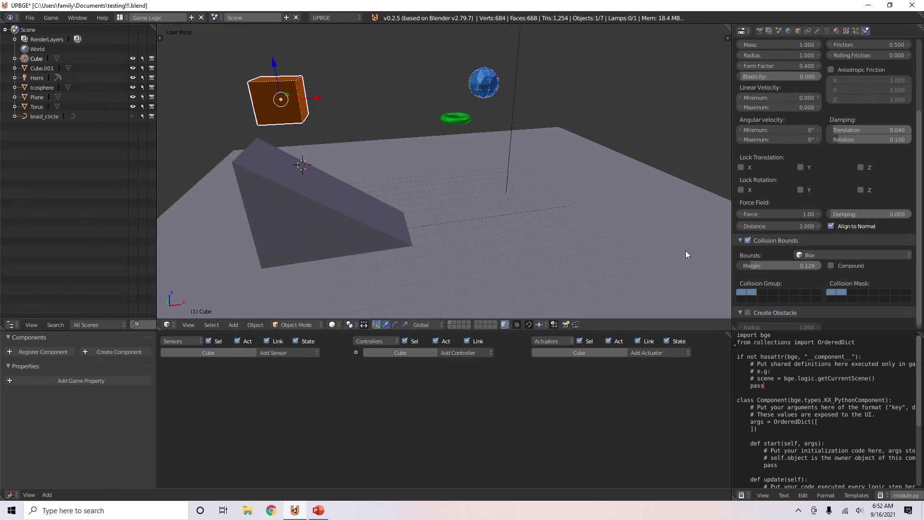
# - Turn off the cube's Use Force Field and Align to Normal options, and set its force field's force and distance to 0
pyautogui.click(831, 227)
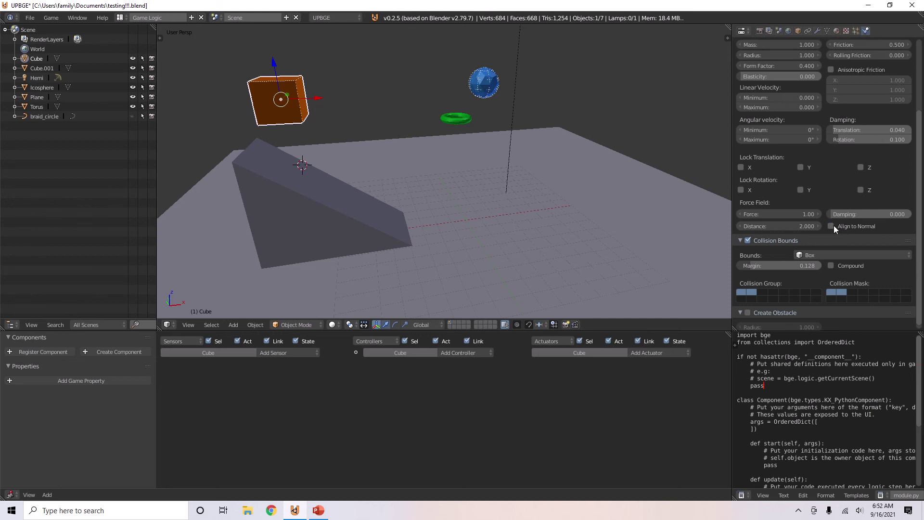
pyautogui.click(780, 226)
pyautogui.write('0')
pyautogui.click(800, 217)
pyautogui.write('0')
pyautogui.press('Return')
pyautogui.scroll(5, 805, 217)
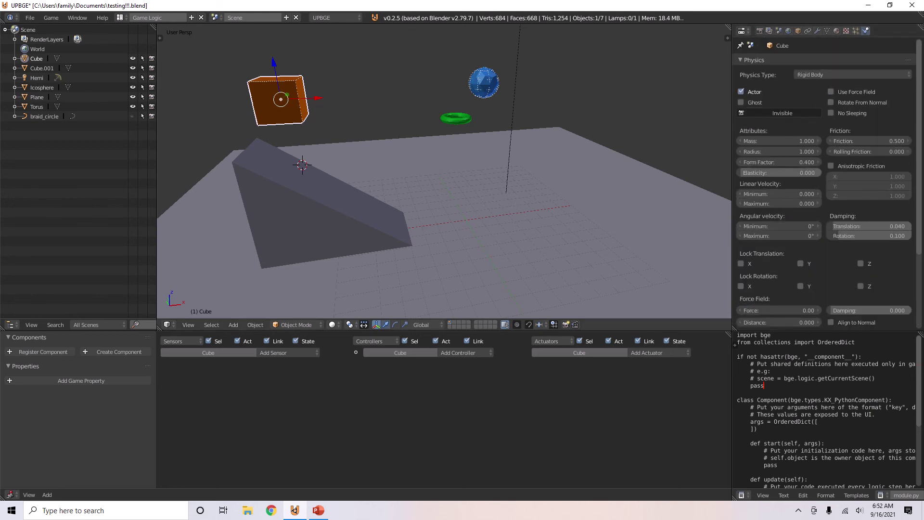
# - Run the game twice to test how the cube slides down the ramp, stopping it each time
pyautogui.press('p')
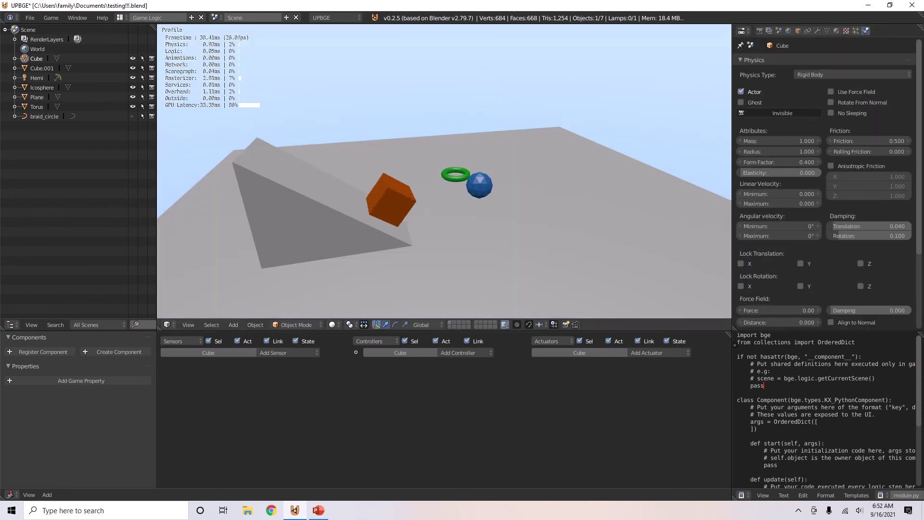
pyautogui.press('Escape')
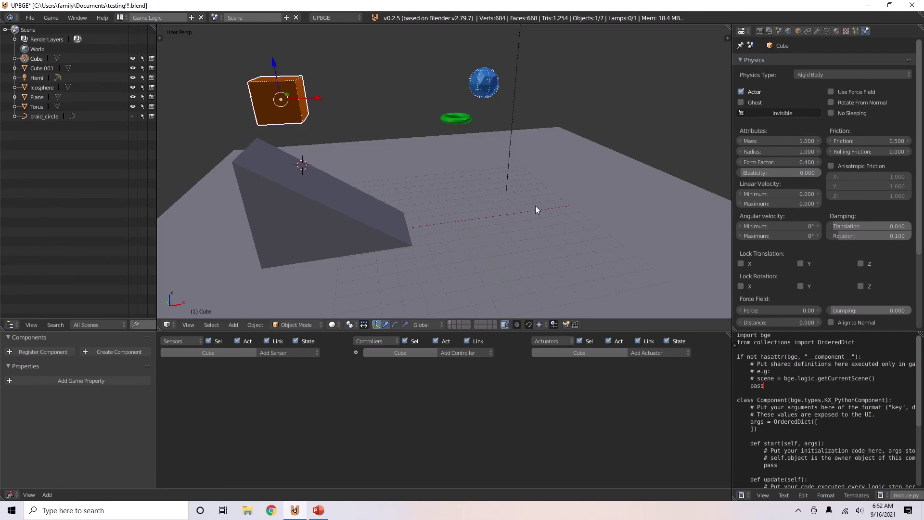
pyautogui.press('p')
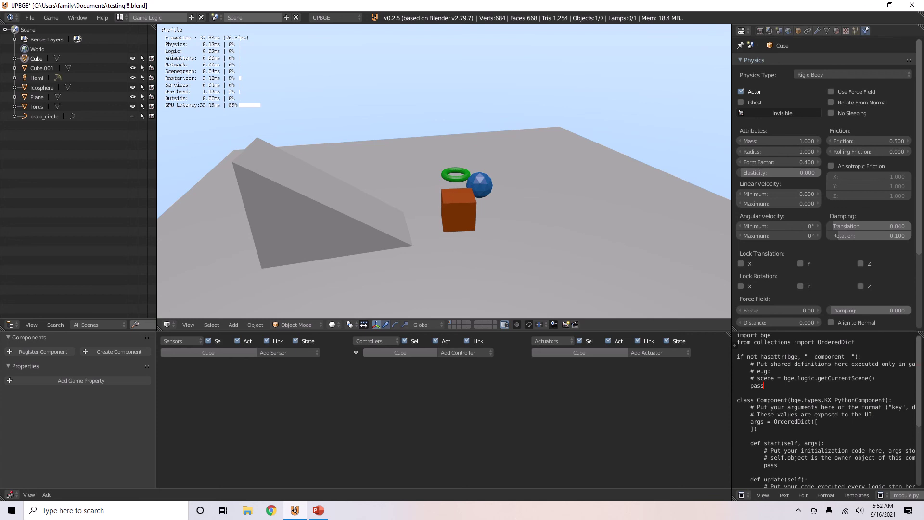
pyautogui.press('Escape')
# - Set the cube's elasticity to 1, test it in a game run, and stop it
pyautogui.rightClick(591, 217)
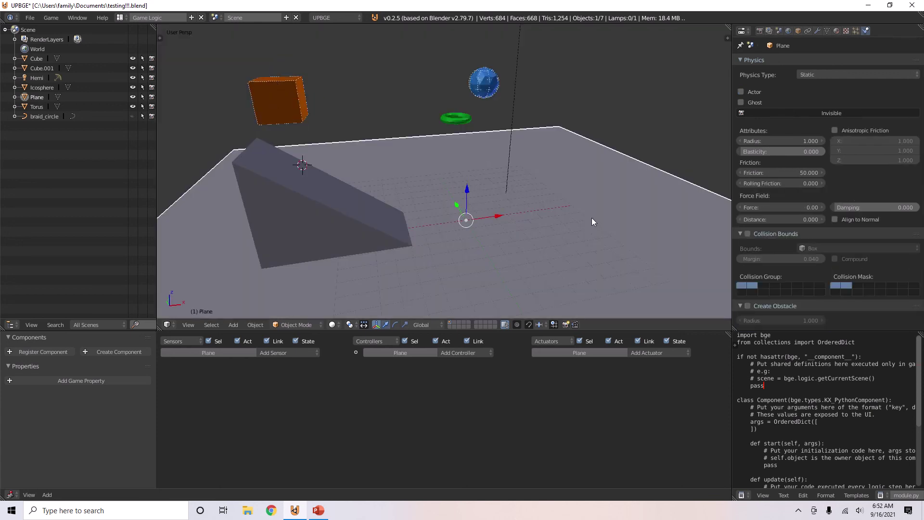
pyautogui.rightClick(318, 222)
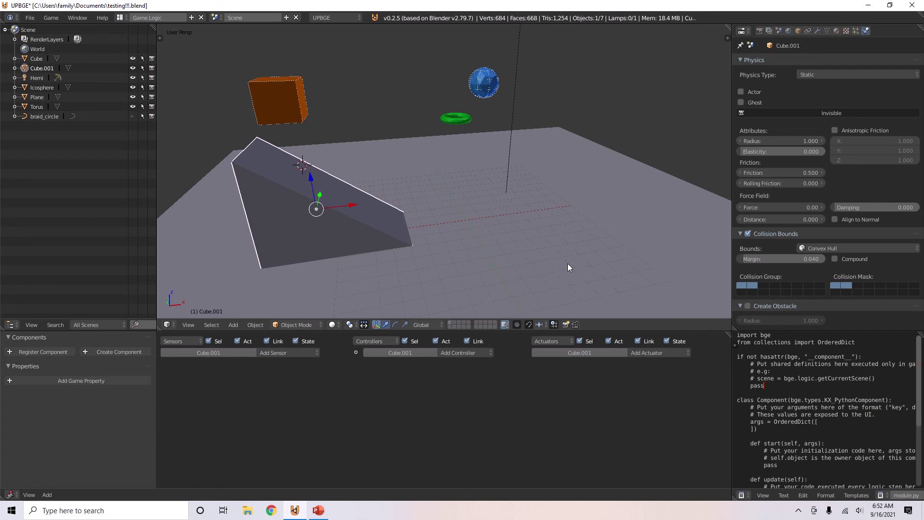
pyautogui.rightClick(260, 81)
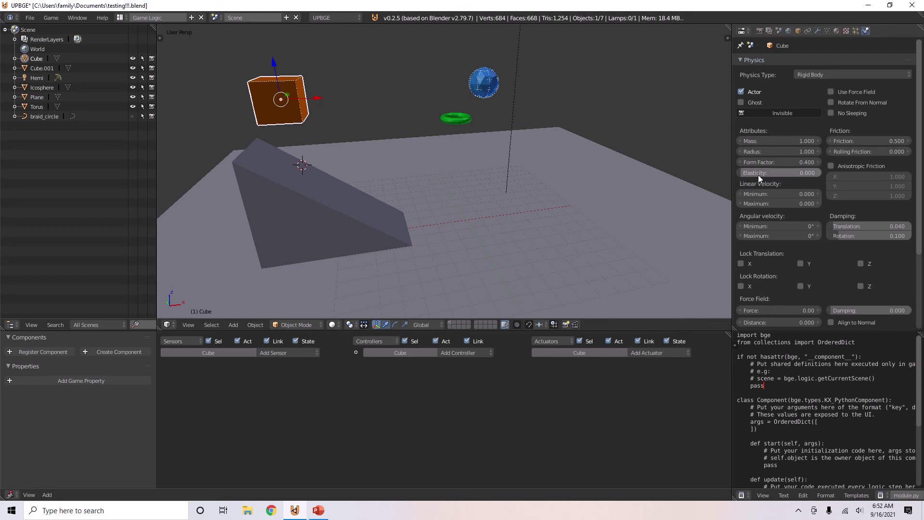
pyautogui.moveTo(775, 173)
pyautogui.mouseDown()
pyautogui.moveTo(789, 172)
pyautogui.moveTo(781, 171)
pyautogui.mouseUp()
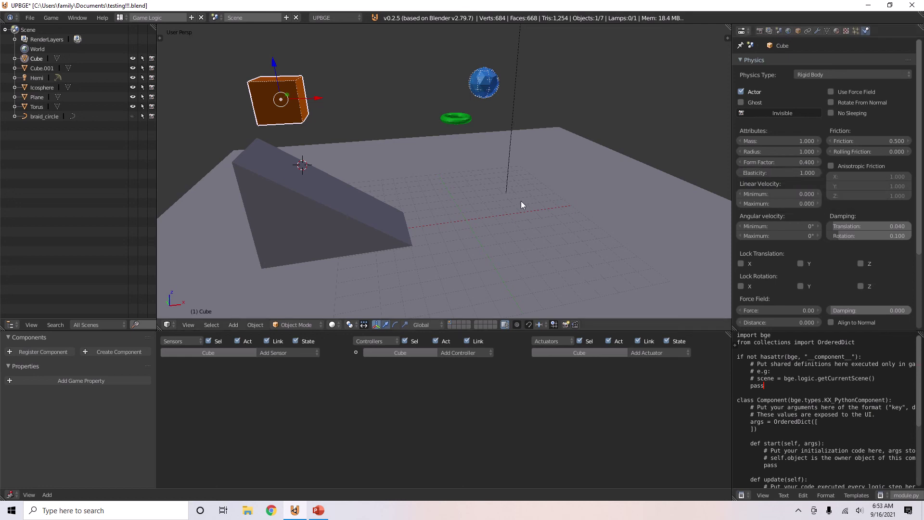
pyautogui.press('p')
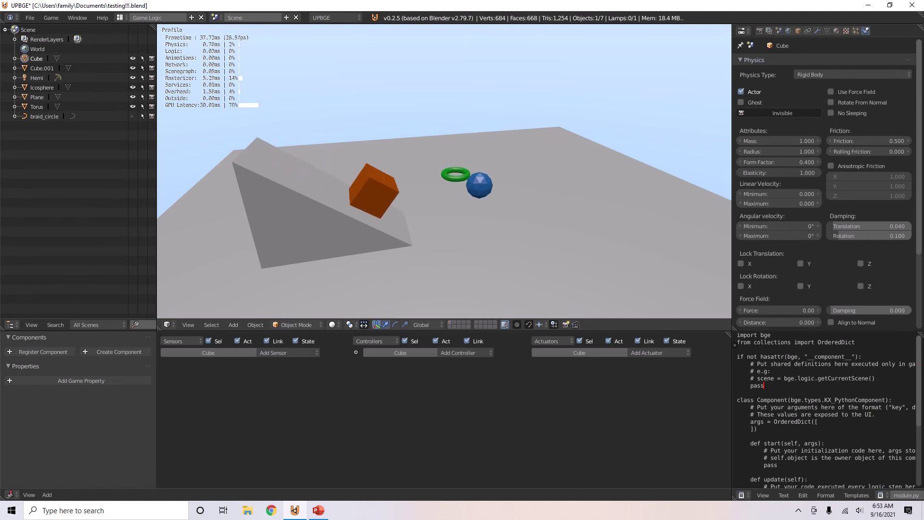
pyautogui.press('Escape')
# - Set the ramp's elasticity to 1, test the scene in a game run, and stop it
pyautogui.rightClick(337, 233)
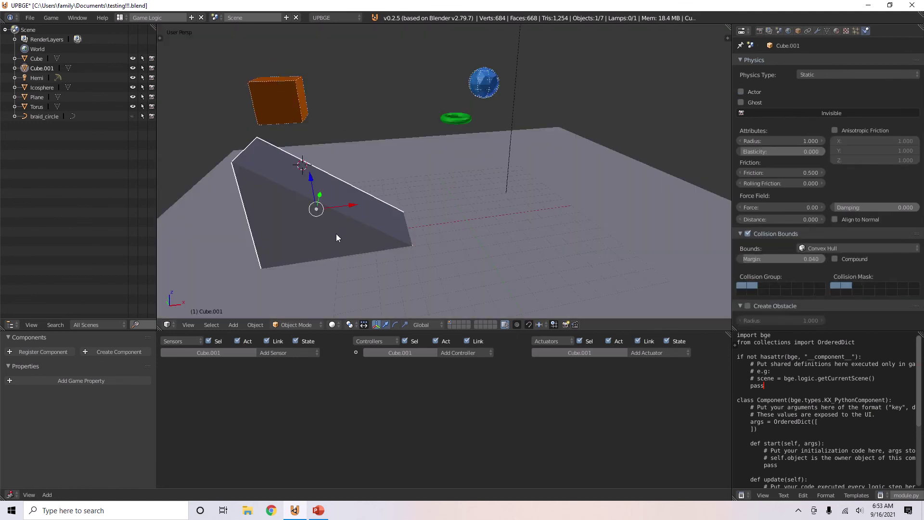
pyautogui.click(773, 154)
pyautogui.write('1')
pyautogui.press('Return')
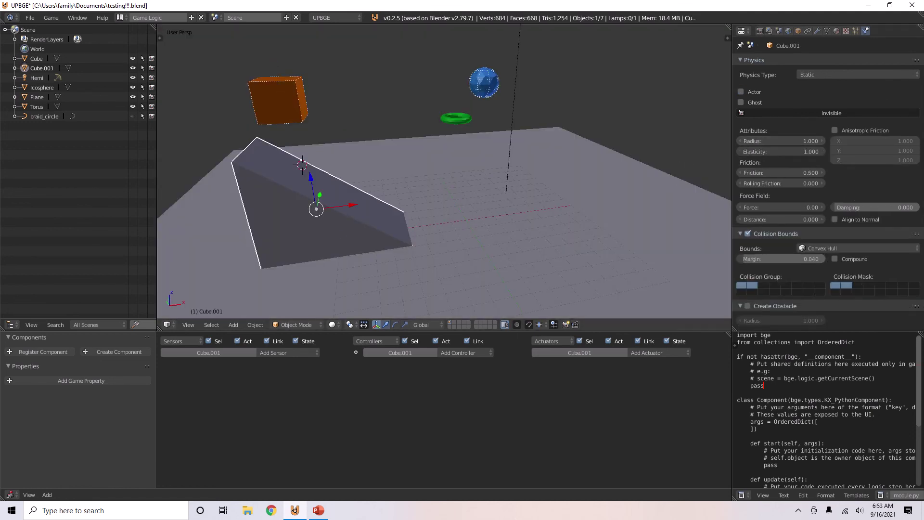
pyautogui.press('p')
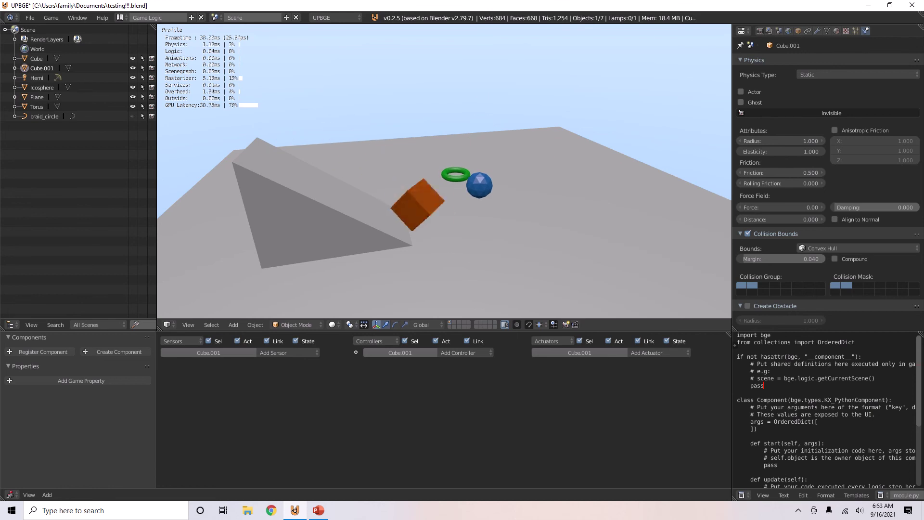
pyautogui.press('Escape')
# - Set the plane's elasticity to 0.5, test the scene in a game run, and stop it
pyautogui.rightClick(593, 221)
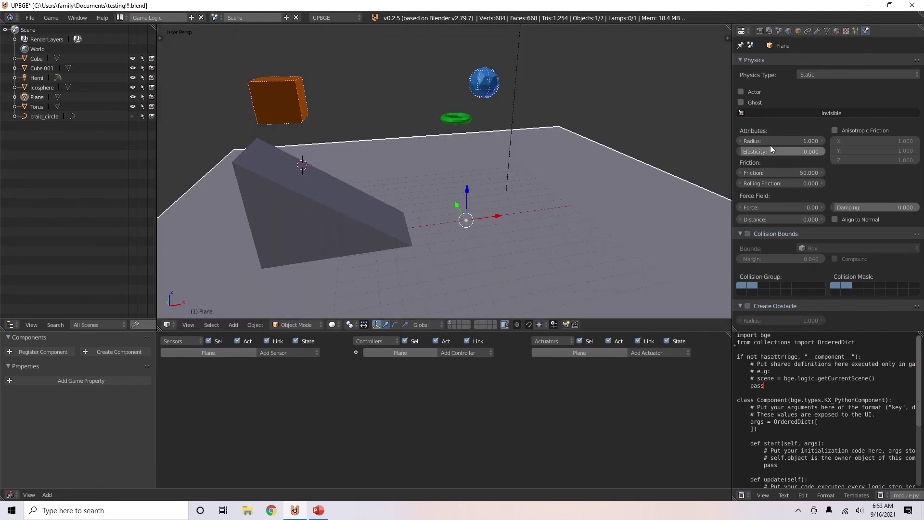
pyautogui.click(767, 150)
pyautogui.write('0.5')
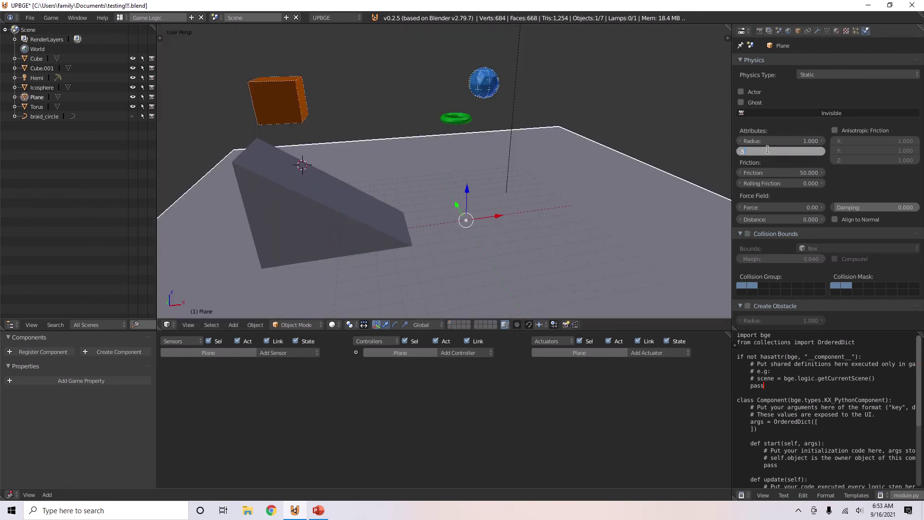
pyautogui.press('Return')
pyautogui.press('p')
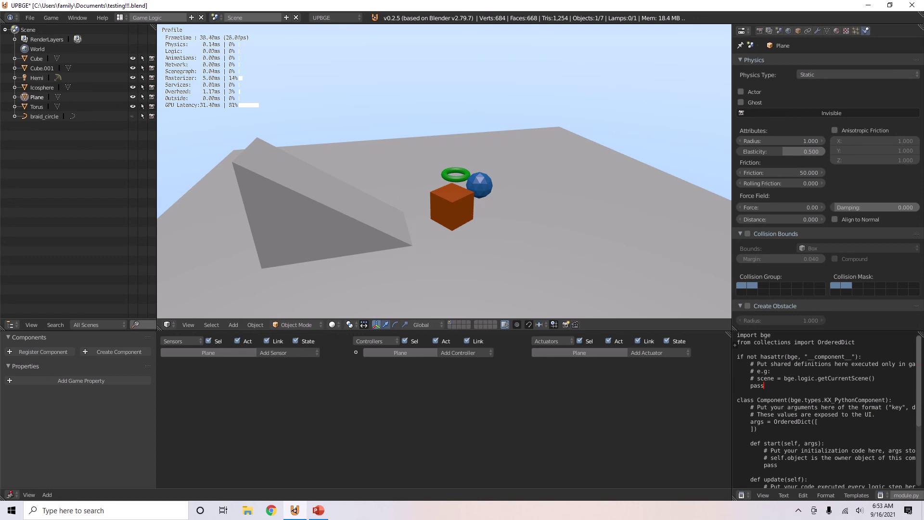
pyautogui.press('Escape')
# - Compare the elasticity settings of the ramp, plane and cube
pyautogui.rightClick(329, 225)
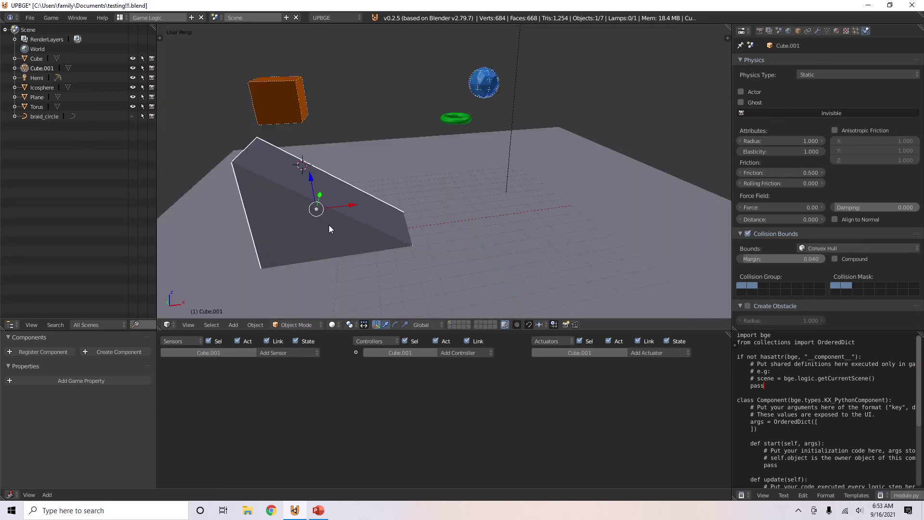
pyautogui.rightClick(498, 215)
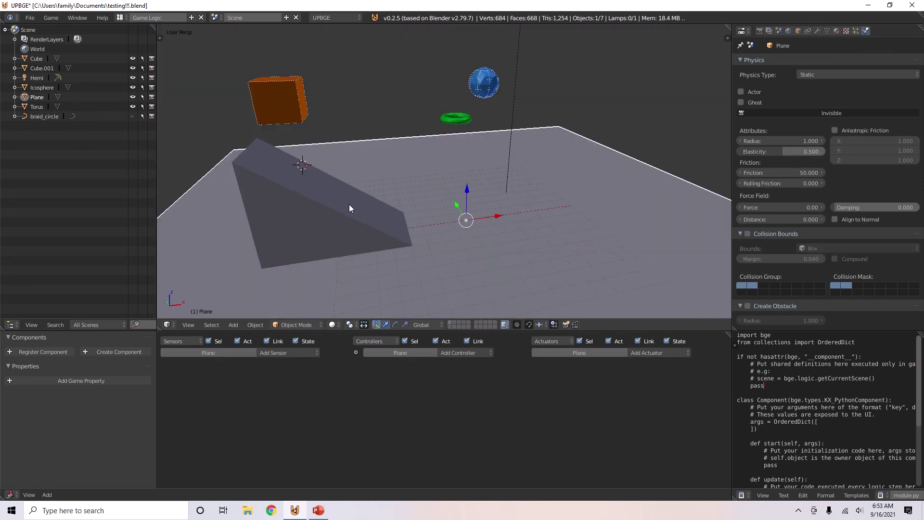
pyautogui.rightClick(304, 209)
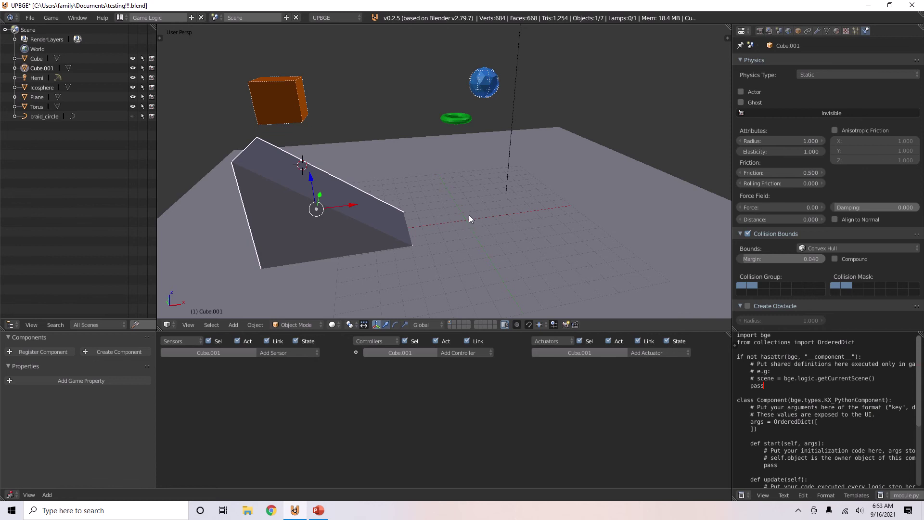
pyautogui.rightClick(272, 121)
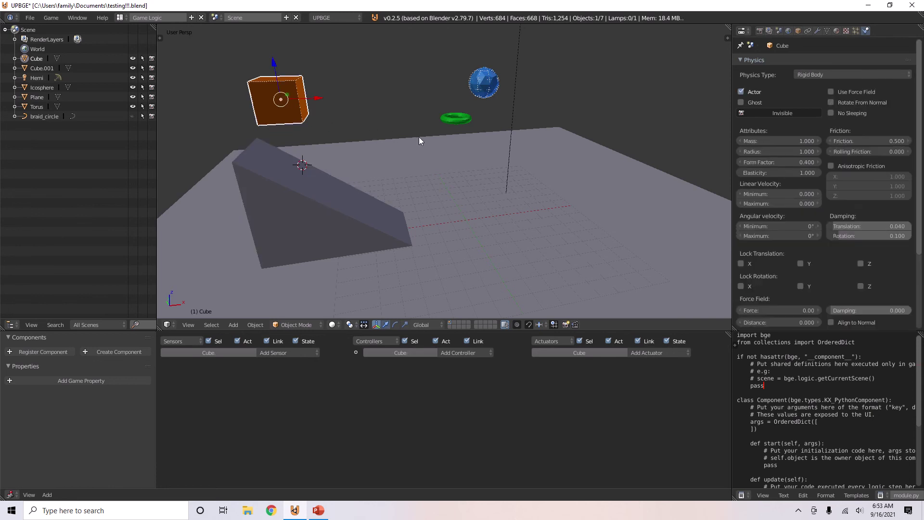
pyautogui.click(768, 172)
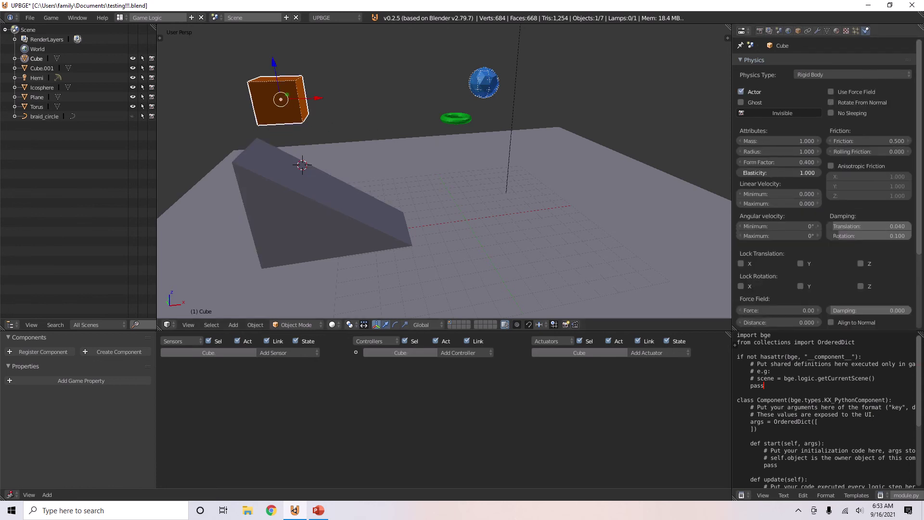
pyautogui.press('Return')
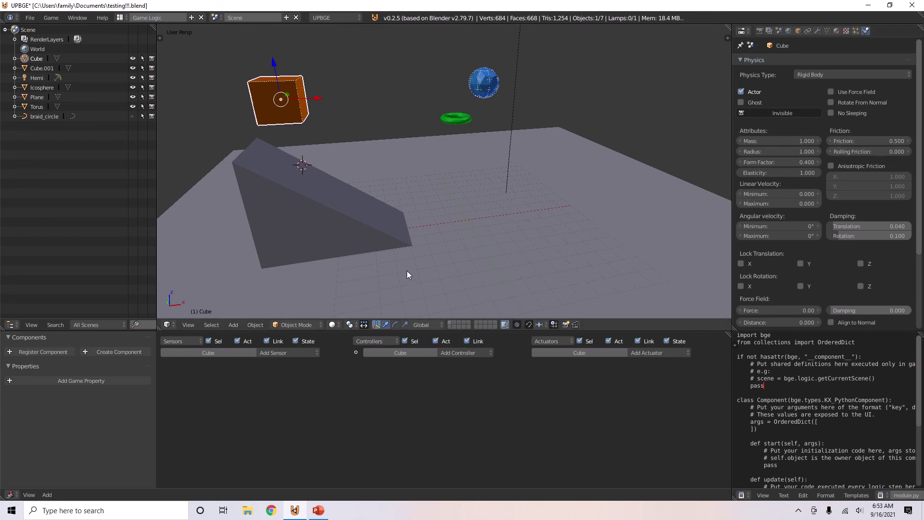
# - Set the ramp's elasticity to 0 and reselect the cube
pyautogui.rightClick(364, 229)
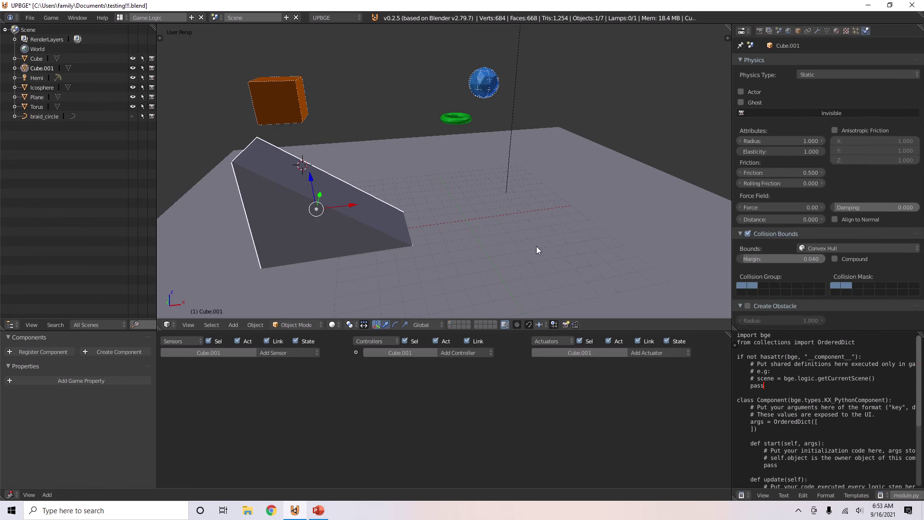
pyautogui.moveTo(784, 151); pyautogui.dragTo(722, 152)
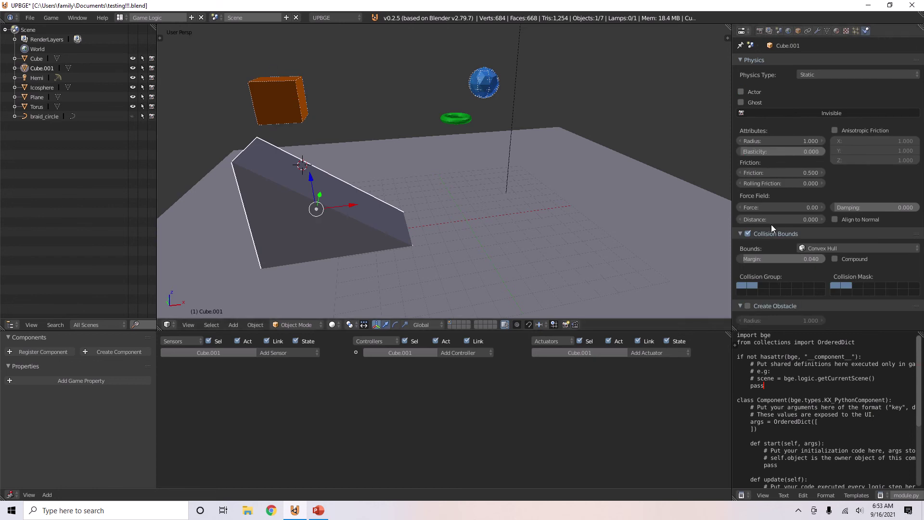
pyautogui.rightClick(295, 109)
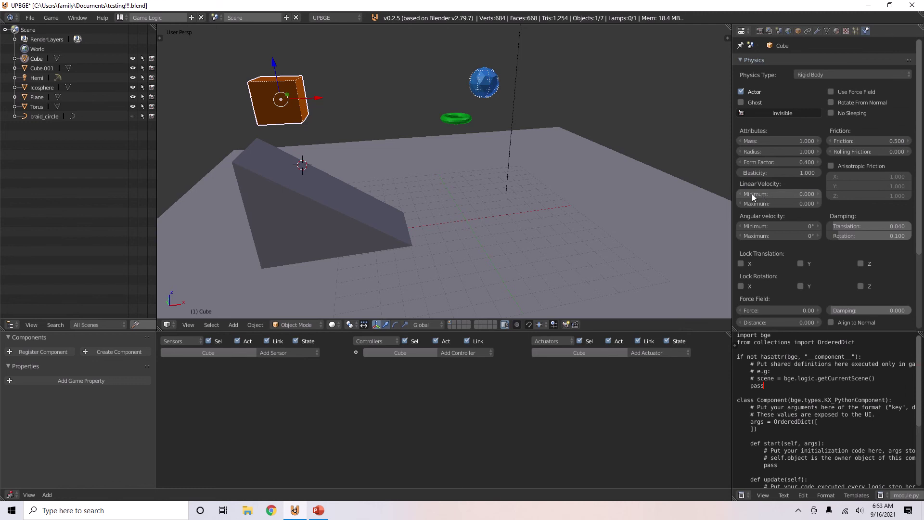
pyautogui.moveTo(559, 186); pyautogui.dragTo(592, 199, button='middle')
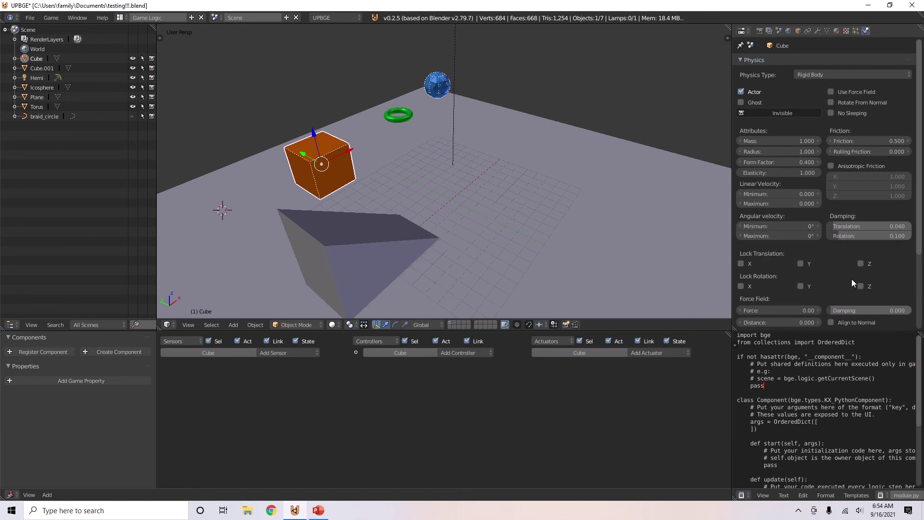
# - Set the cube's minimum linear velocity to 2, test the scene in a game run, and stop it
pyautogui.scroll(-3, 825, 268)
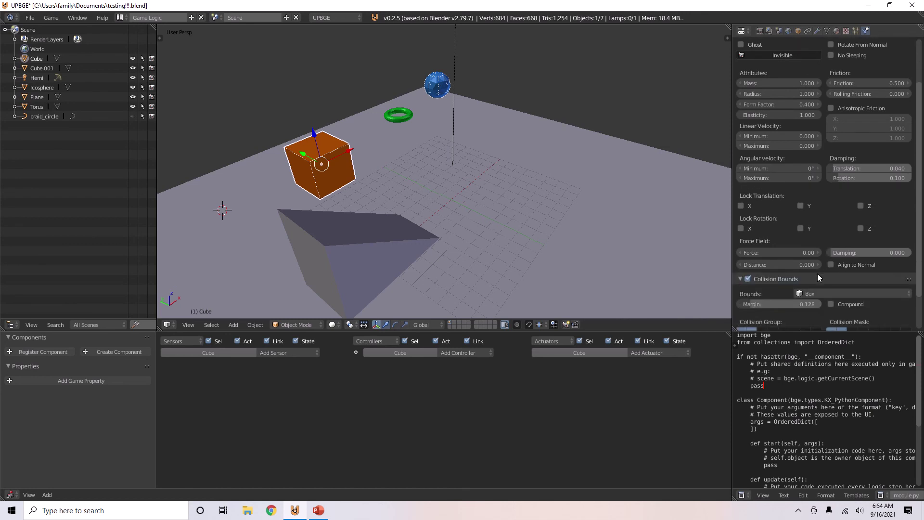
pyautogui.scroll(3, 838, 233)
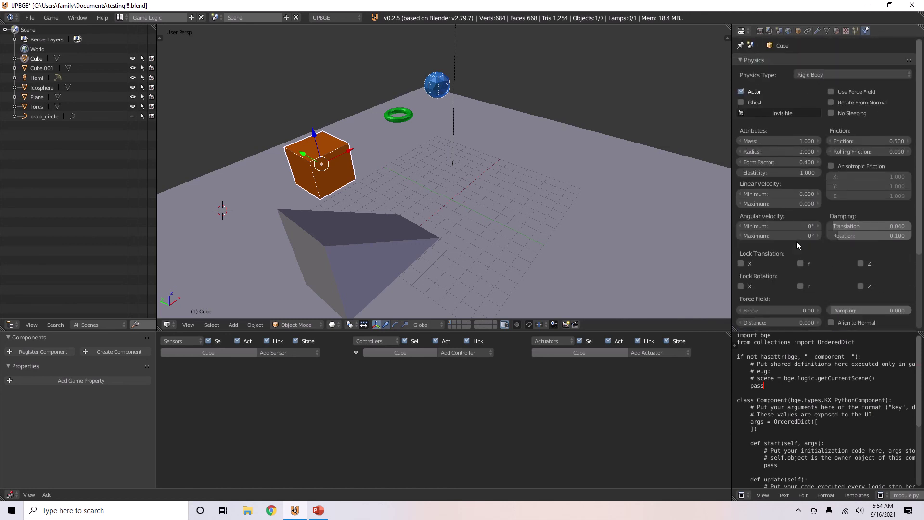
pyautogui.click(780, 193)
pyautogui.write('2')
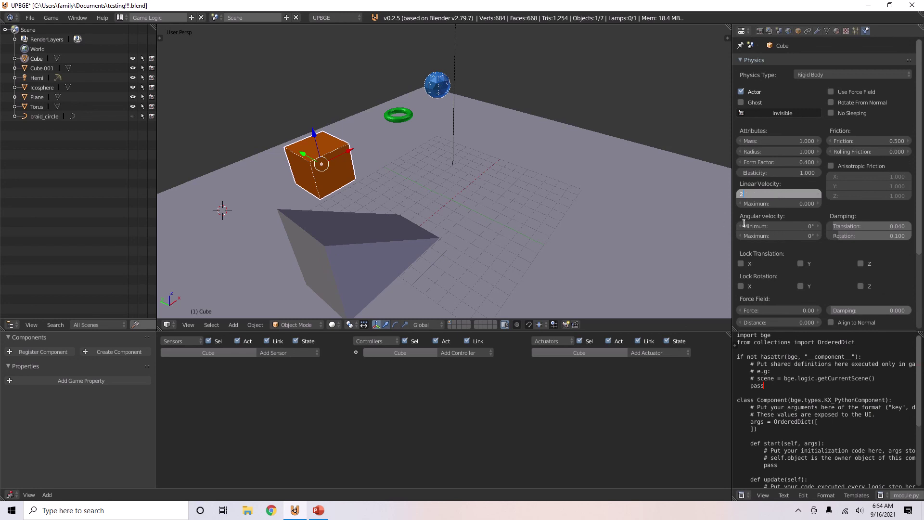
pyautogui.press('Return')
pyautogui.press('p')
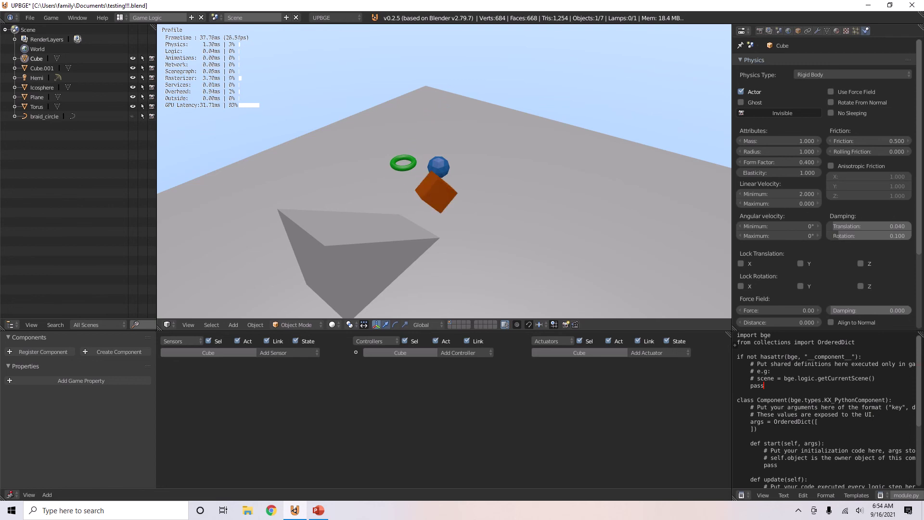
pyautogui.press('Escape')
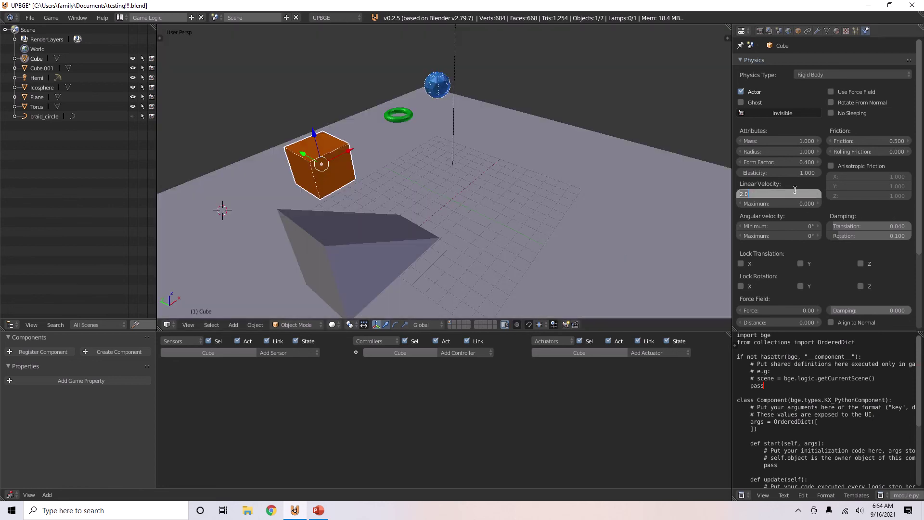
# - Reset the cube's minimum linear velocity to 0, test the scene in a game run, and stop it
pyautogui.press('BackSpace')
pyautogui.press('p')
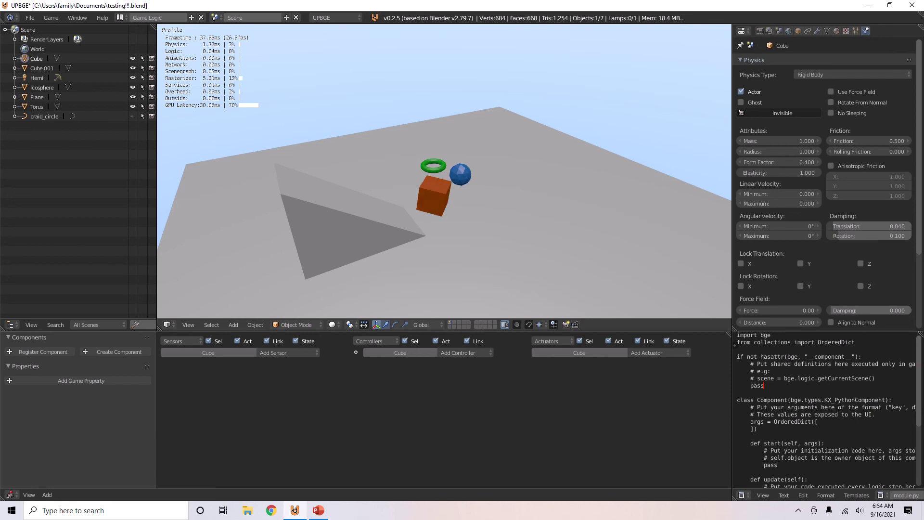
pyautogui.press('Escape')
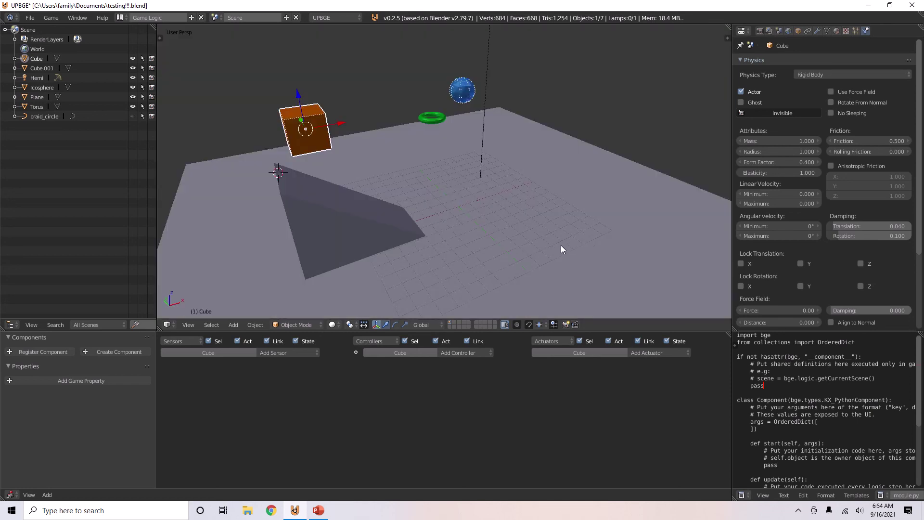
# - Set the elasticity of both the plane and the cube to 0
pyautogui.rightClick(561, 245)
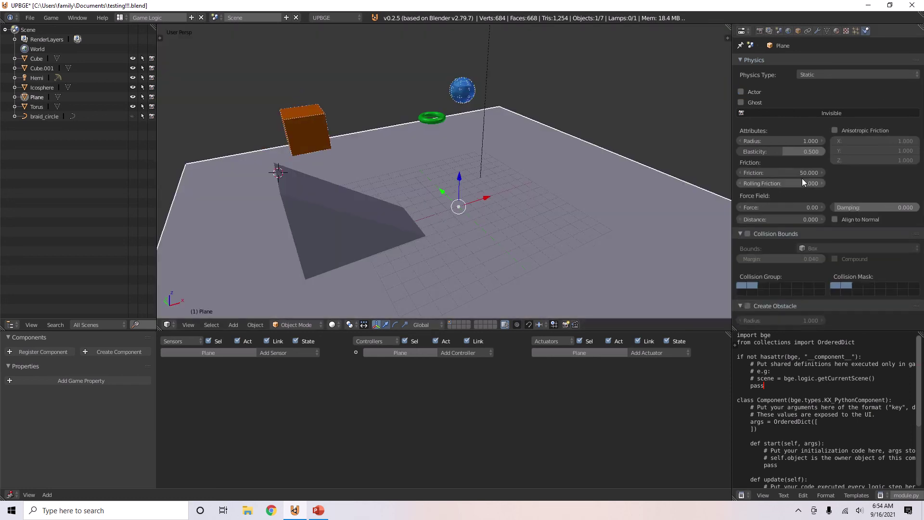
pyautogui.click(780, 150)
pyautogui.write('0')
pyautogui.press('Return')
pyautogui.rightClick(320, 137)
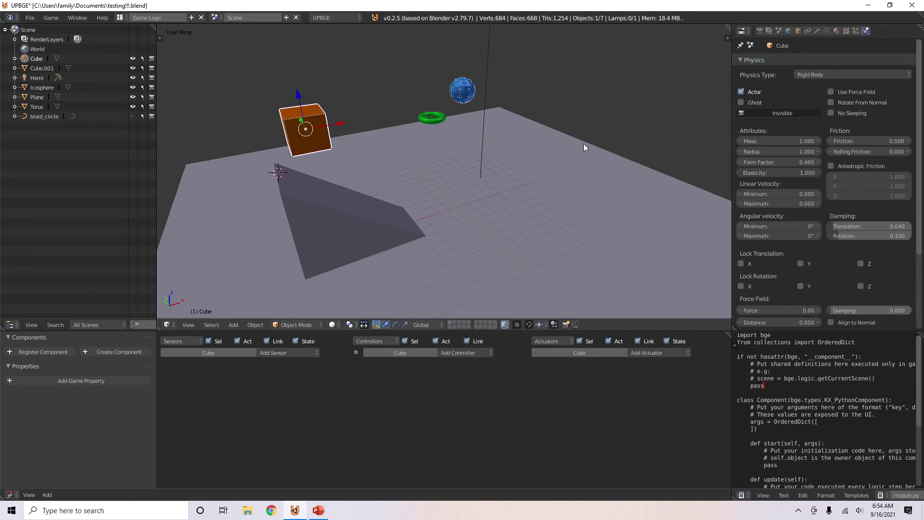
pyautogui.moveTo(774, 173); pyautogui.dragTo(519, 242)
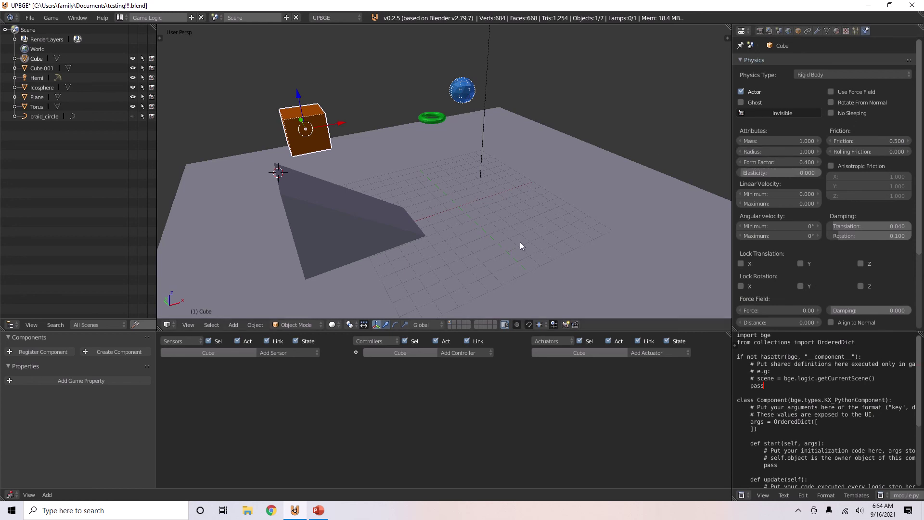
# - Set the plane's friction to 0.5, test the scene in a game run, and stop it
pyautogui.rightClick(594, 216)
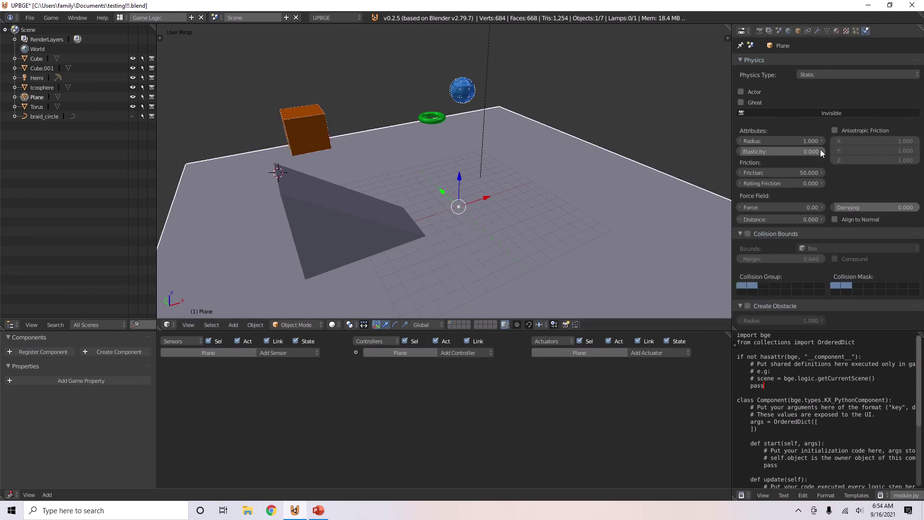
pyautogui.click(789, 174)
pyautogui.write('.1')
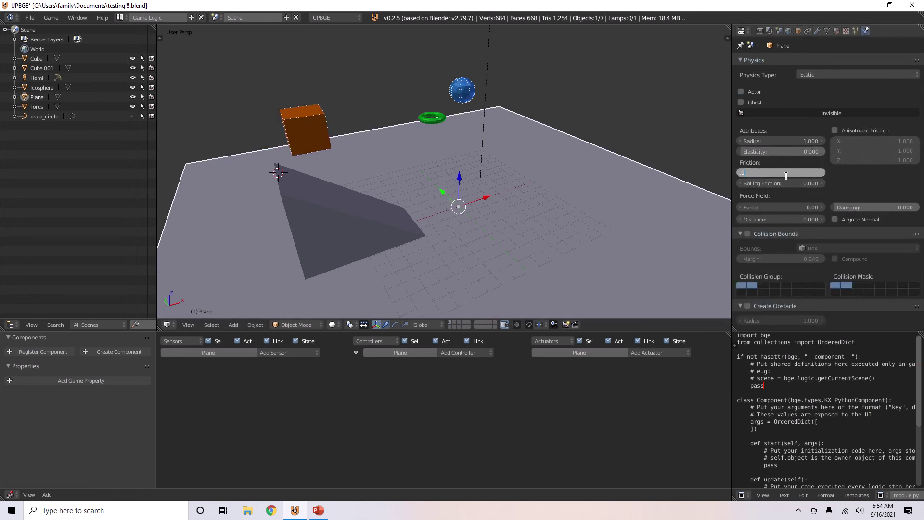
pyautogui.press('Escape')
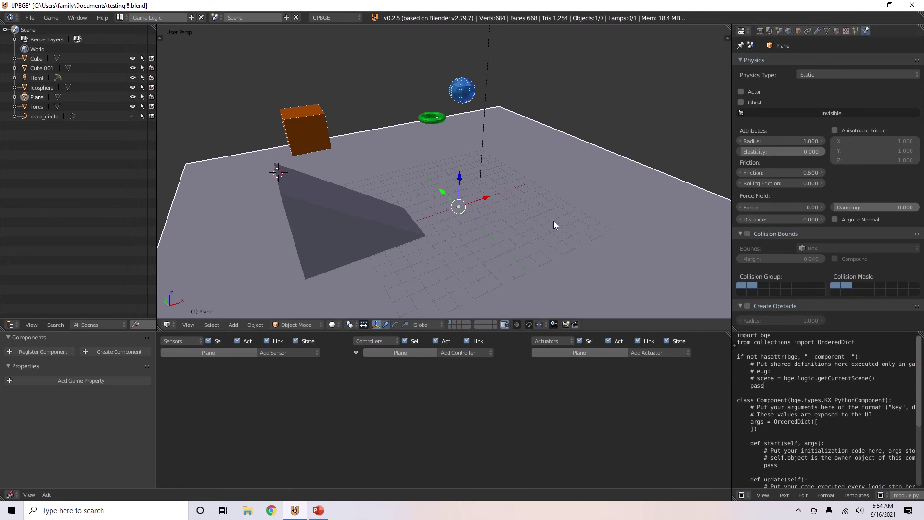
pyautogui.press('p')
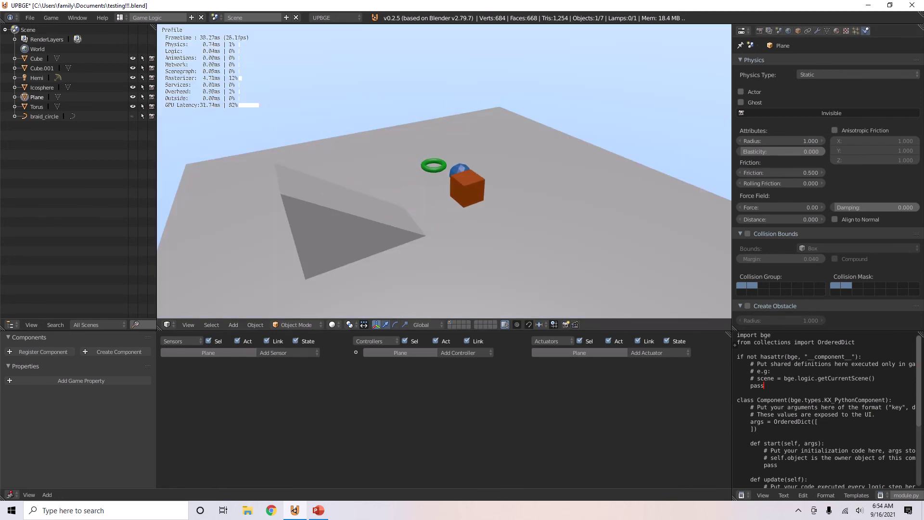
pyautogui.press('Escape')
# - Set the cube's linear velocity to a minimum of 0 and a maximum of 1, and test it in a game run
pyautogui.rightClick(315, 133)
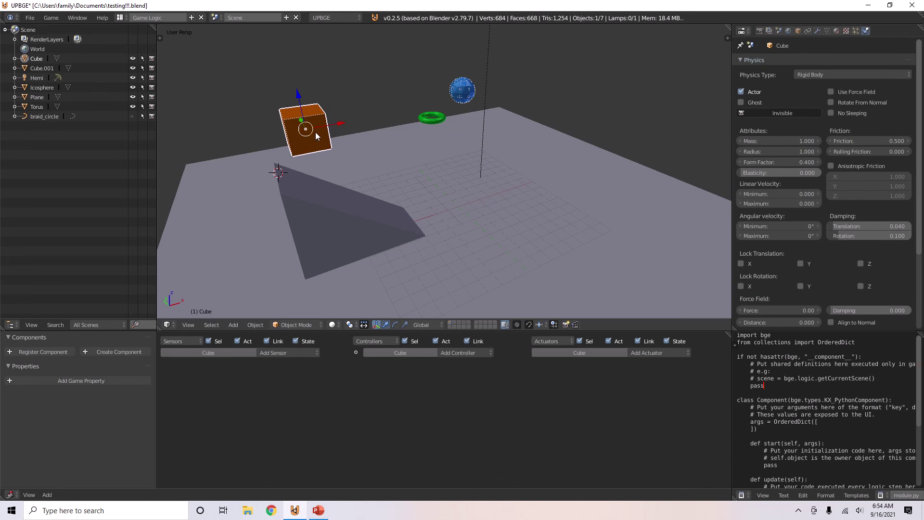
pyautogui.click(778, 194)
pyautogui.write('1')
pyautogui.press('Escape')
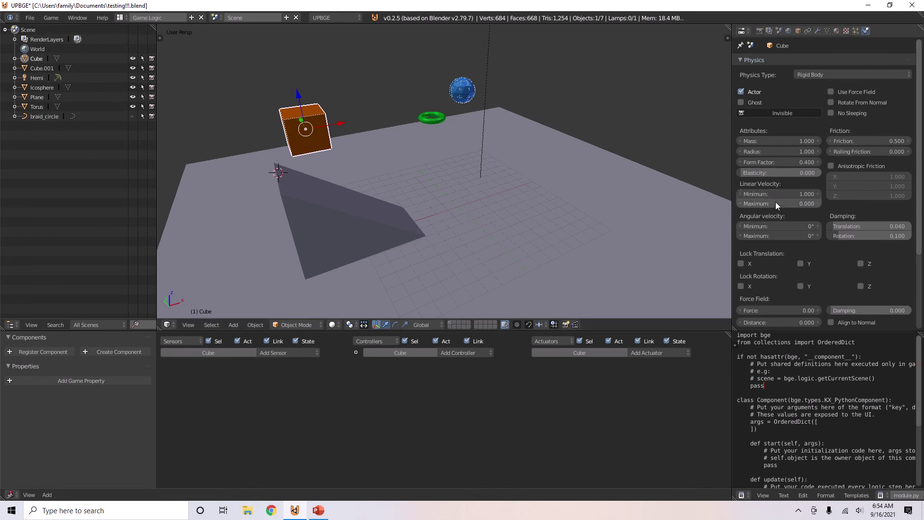
pyautogui.click(774, 204)
pyautogui.write('1')
pyautogui.press('Return')
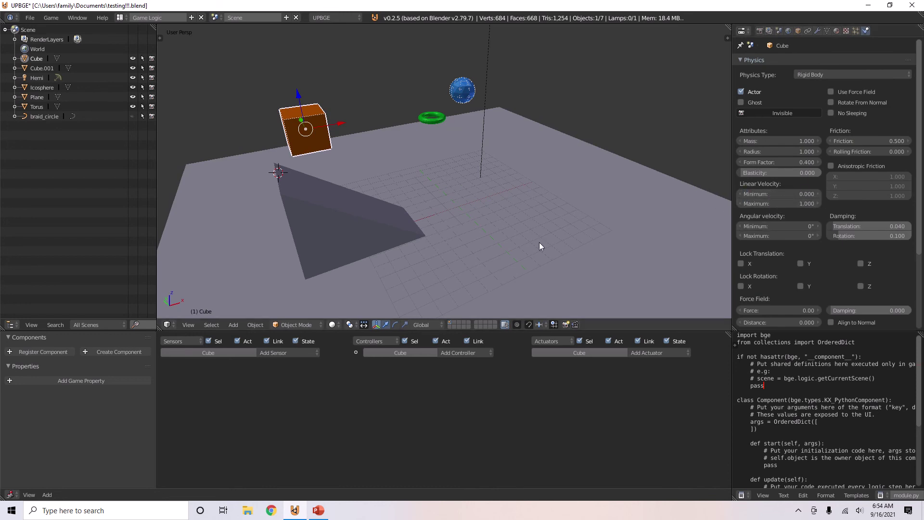
pyautogui.press('p')
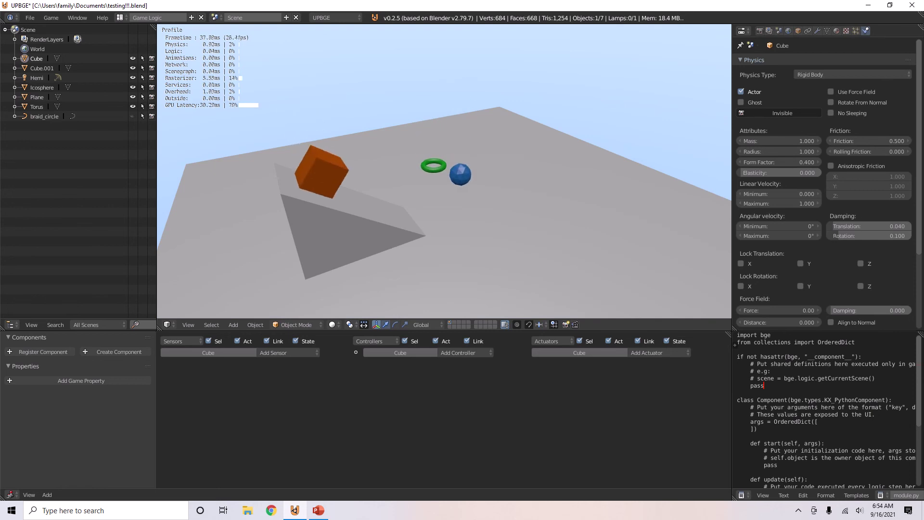
pyautogui.press('Escape')
# - Set the cube's maximum linear velocity to 20, test the scene in a game run, and stop it
pyautogui.click(785, 204)
pyautogui.write('20')
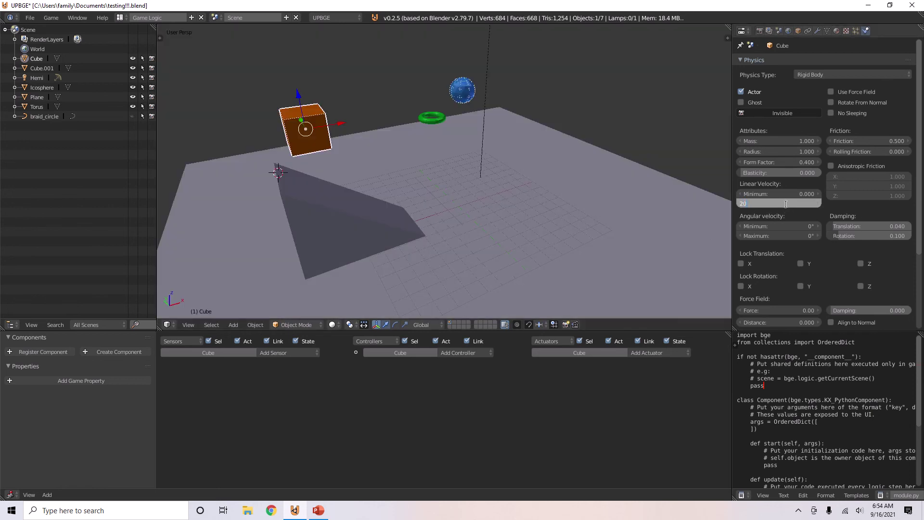
pyautogui.press('Return')
pyautogui.press('p')
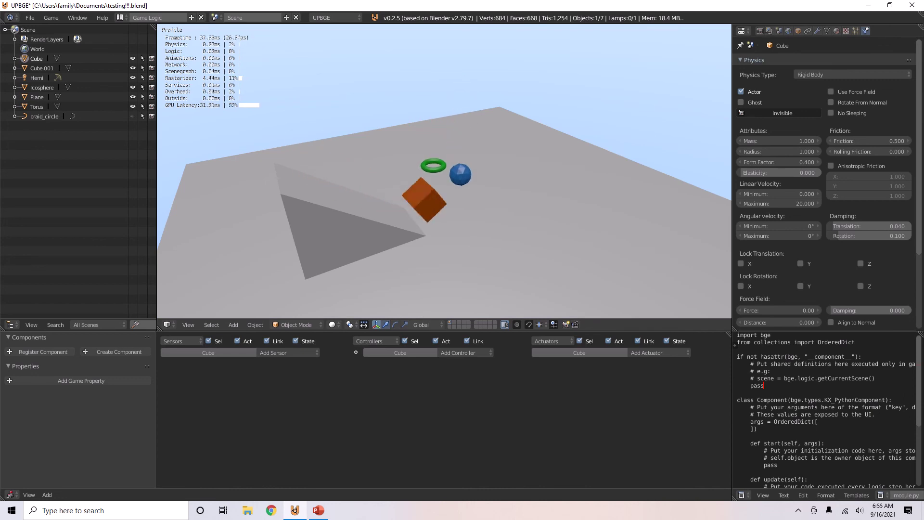
pyautogui.press('Escape')
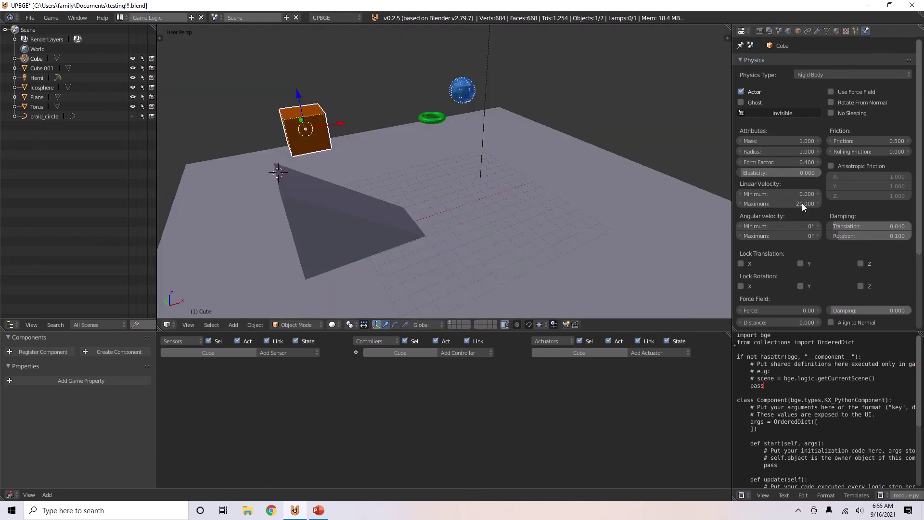
# - Set the cube's maximum linear velocity to 0, test the scene in a game run, and stop it
pyautogui.click(803, 204)
pyautogui.write('0')
pyautogui.press('Return')
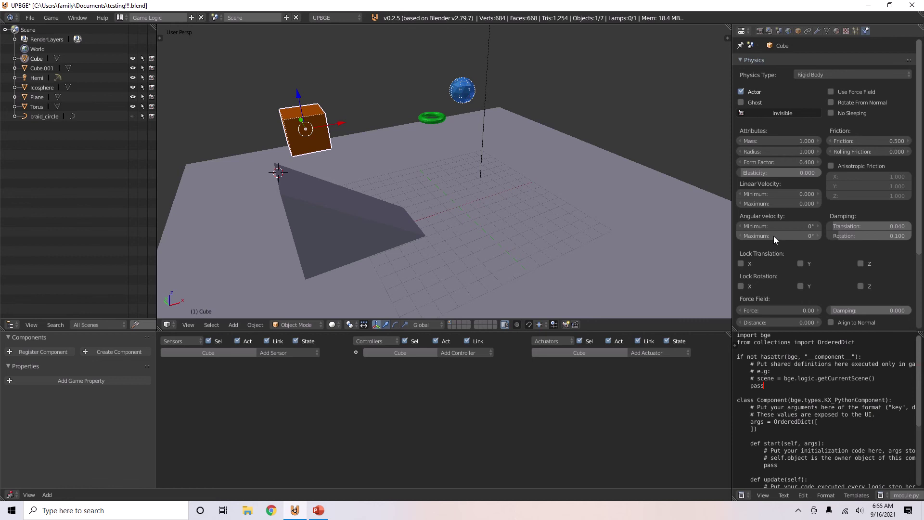
pyautogui.scroll(-4, 760, 285)
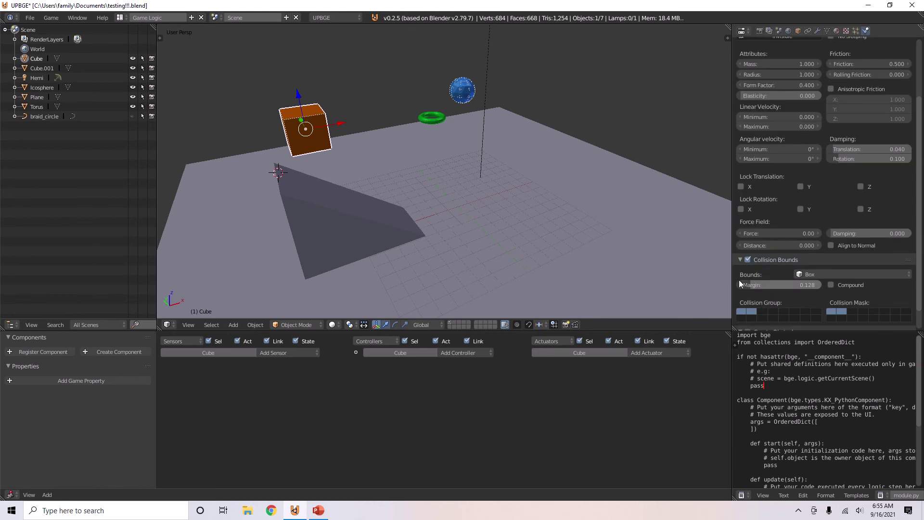
pyautogui.scroll(4, 819, 283)
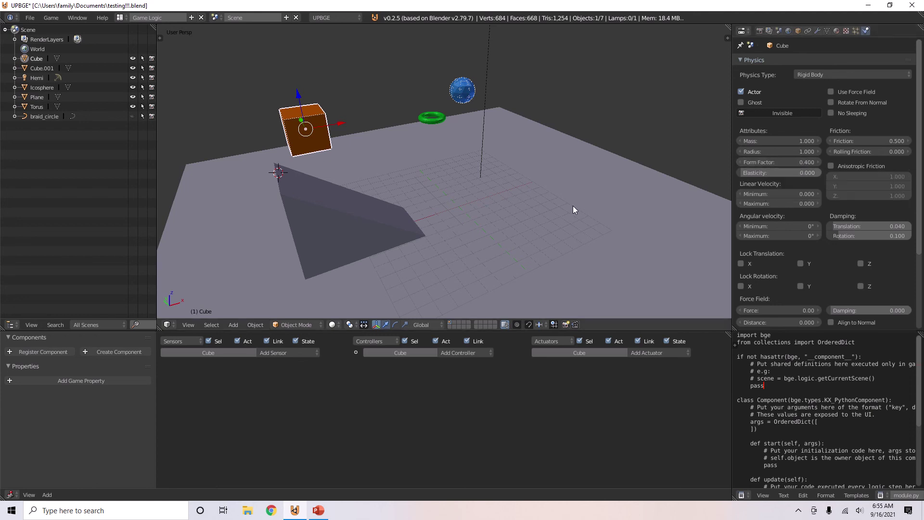
pyautogui.press('p')
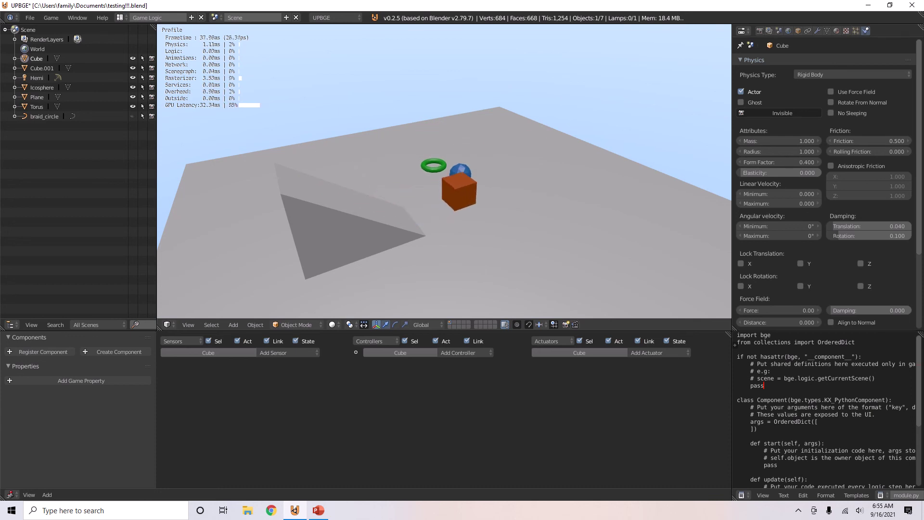
pyautogui.press('Escape')
# - Set the cube's form factor to 20, test the scene in a game run, and stop it
pyautogui.click(793, 162)
pyautogui.write('20')
pyautogui.press('Return')
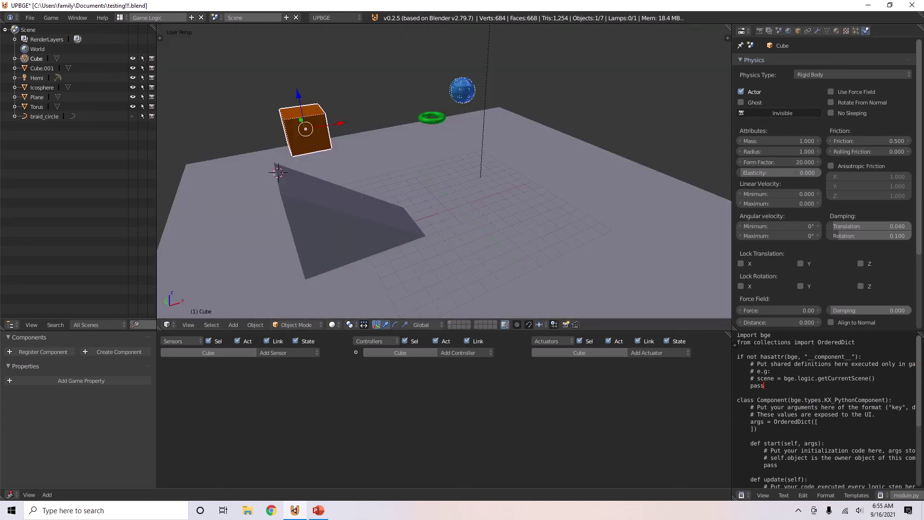
pyautogui.press('p')
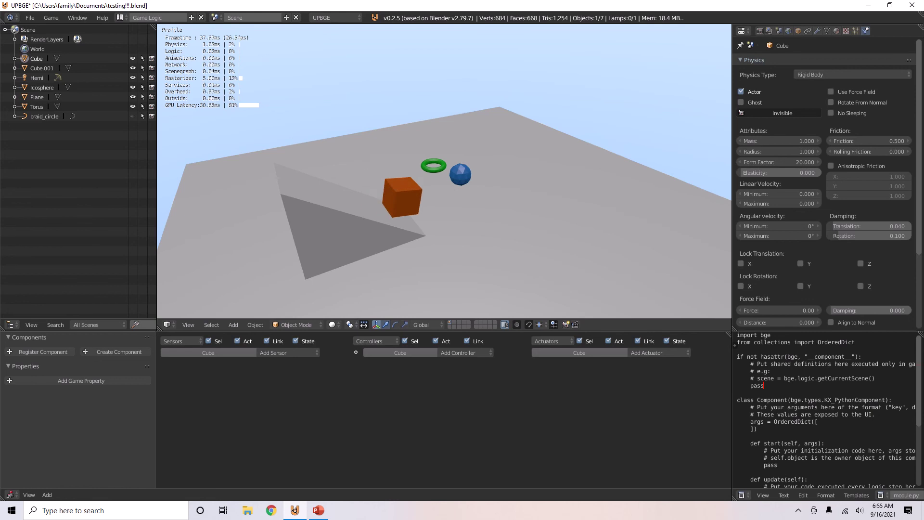
pyautogui.press('Escape')
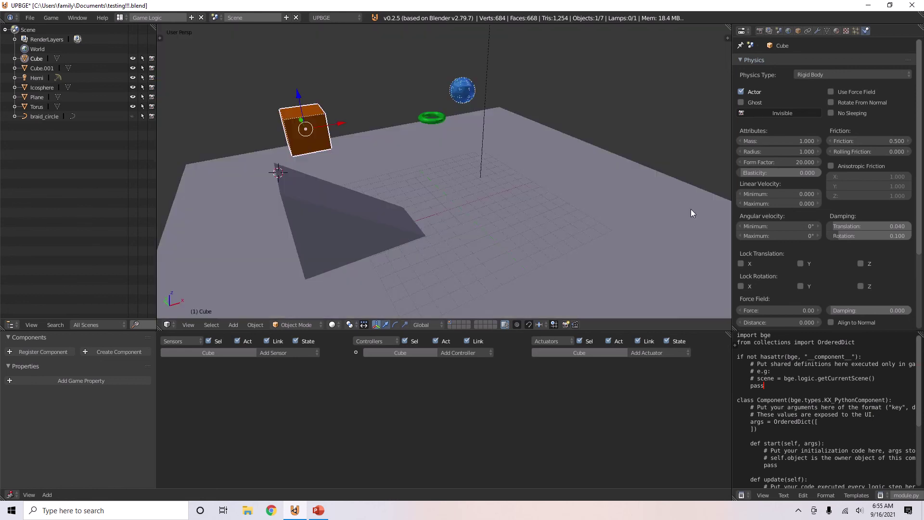
# - Reset the cube's form factor to 0.4, test the scene in a game run, and stop it
pyautogui.click(795, 163)
pyautogui.press('BackSpace')
pyautogui.press('Escape')
pyautogui.press('p')
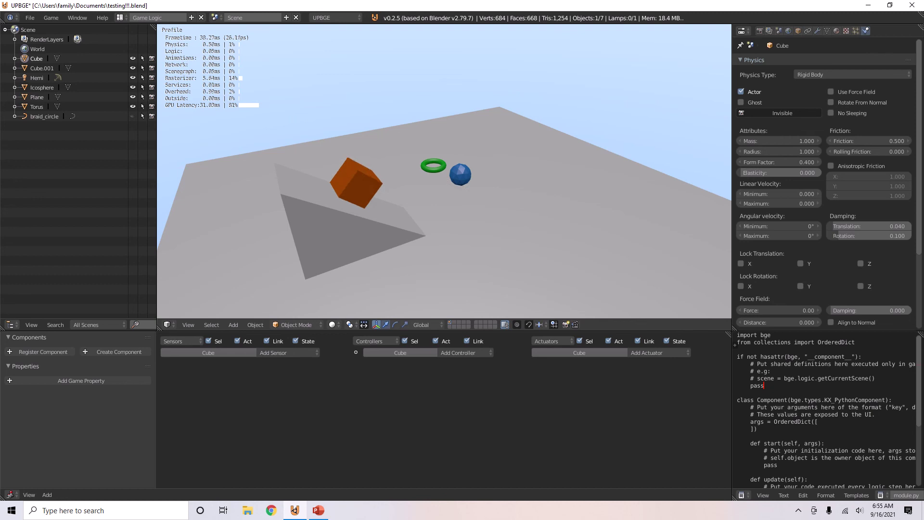
pyautogui.press('Escape')
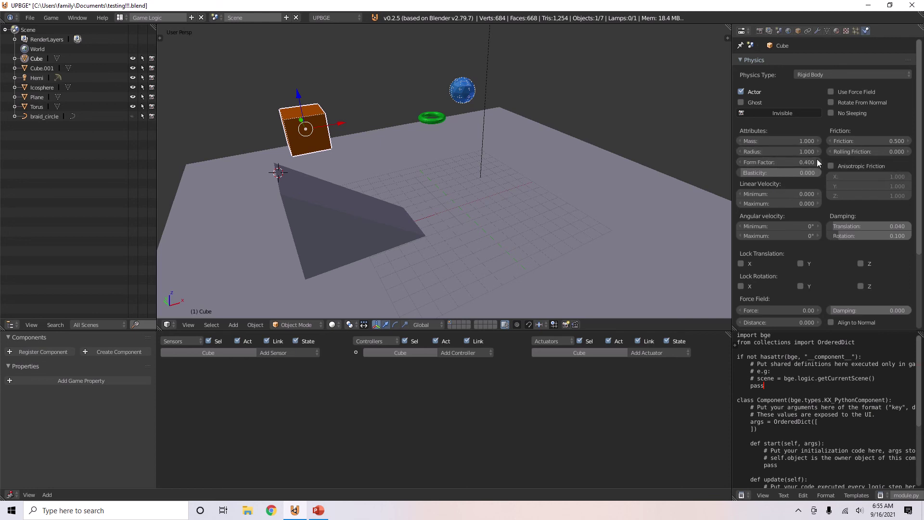
# - Change the cube's physics type from Rigid Body to Character
pyautogui.scroll(-3, 818, 230)
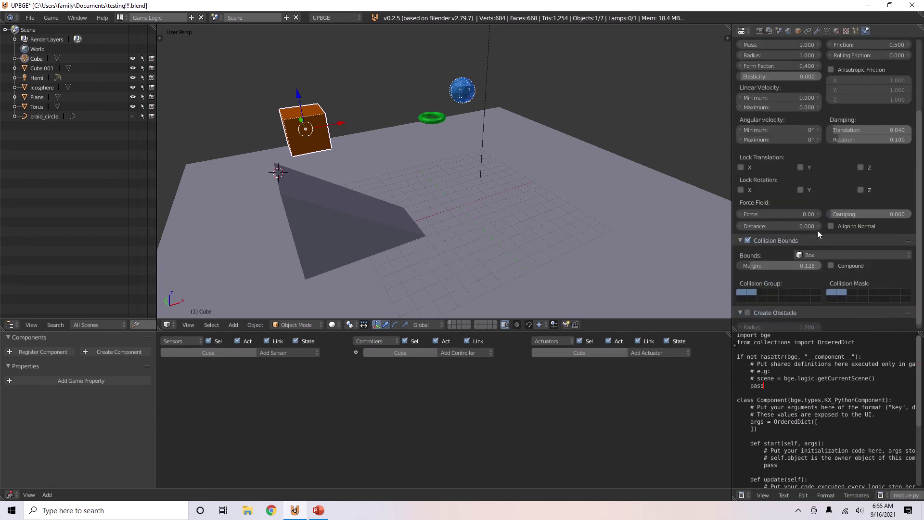
pyautogui.scroll(3, 817, 231)
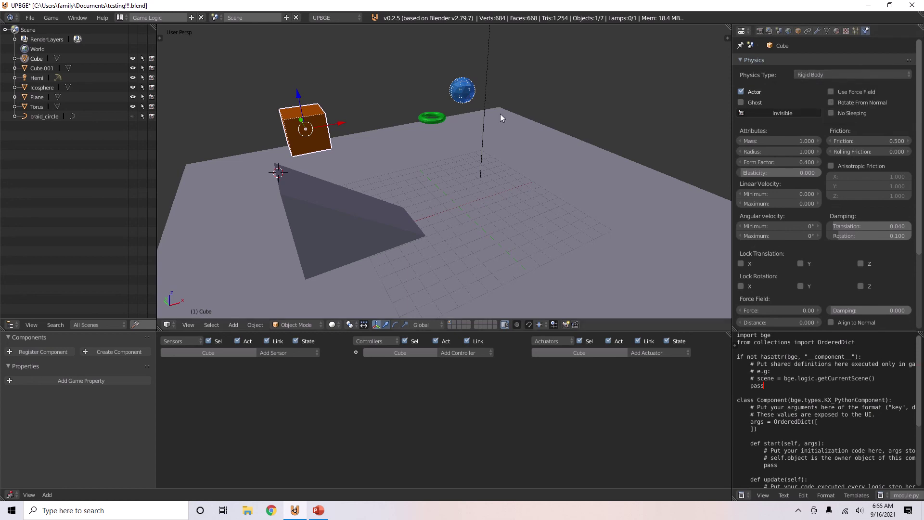
pyautogui.click(825, 74)
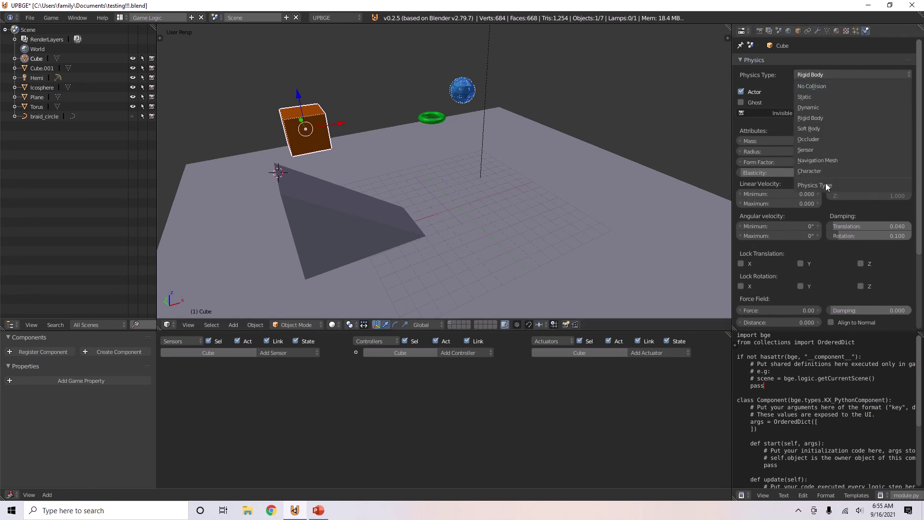
pyautogui.click(820, 171)
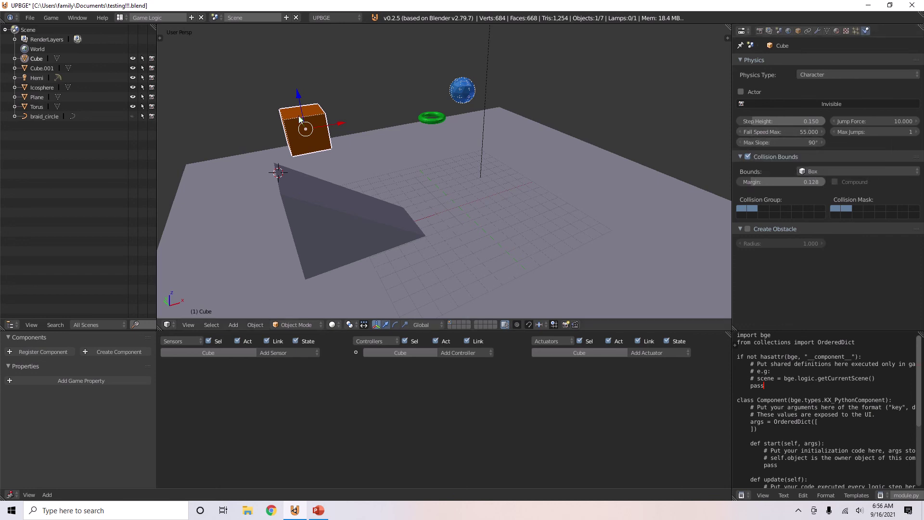
# - Move the cube along the X axis, away from the ramp and past the blue sphere
pyautogui.click(339, 119)
pyautogui.moveTo(341, 125); pyautogui.dragTo(569, 92)
pyautogui.click(568, 88)
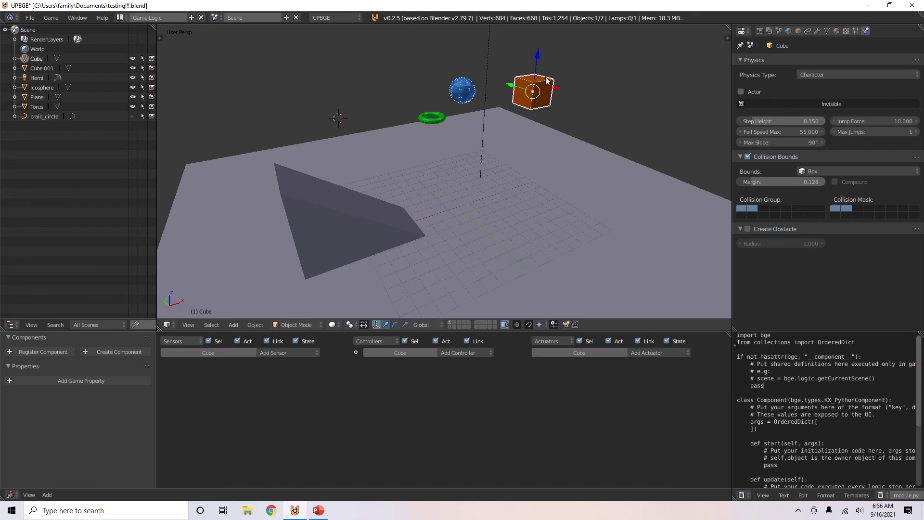
# - Test the Character-type cube in a game run, and stop it
pyautogui.moveTo(568, 92); pyautogui.dragTo(560, 118, button='middle')
pyautogui.press('p')
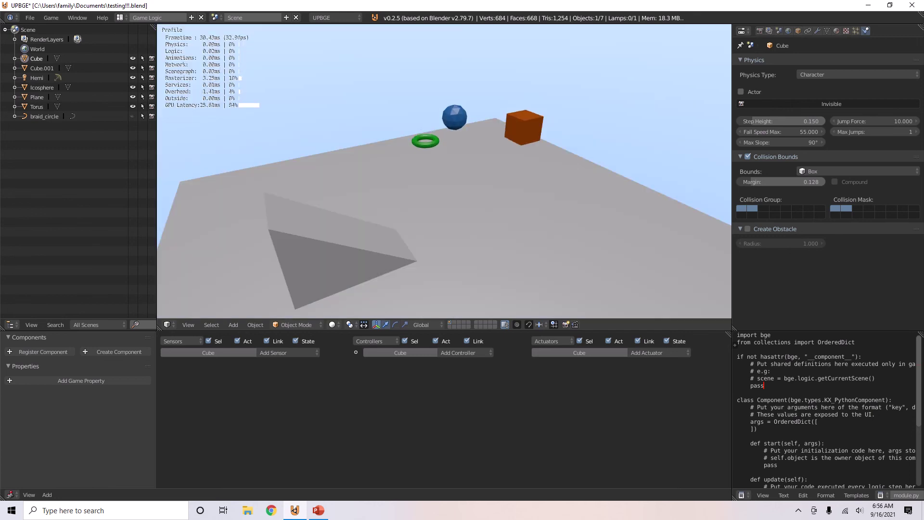
pyautogui.press('Escape')
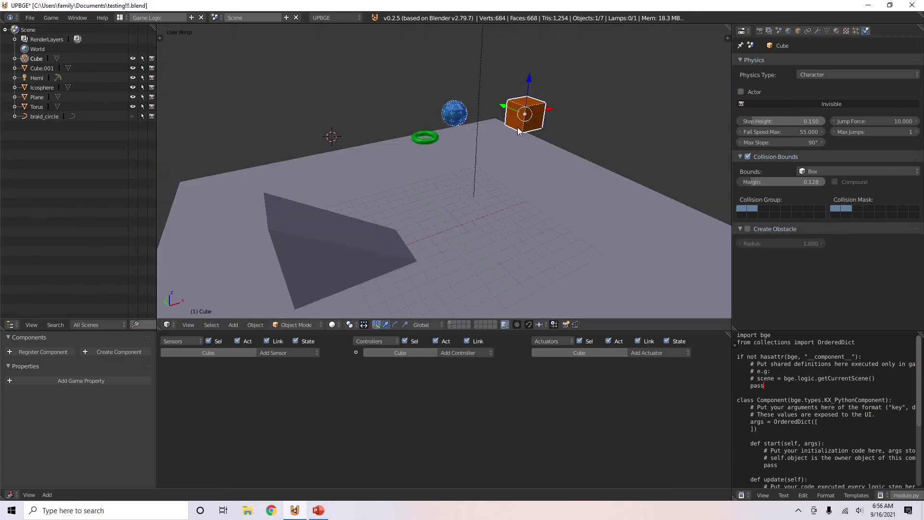
# - Try the scene with gravity set to 0 in a game run, stop it, and restore the gravity to 9.80
pyautogui.click(780, 31)
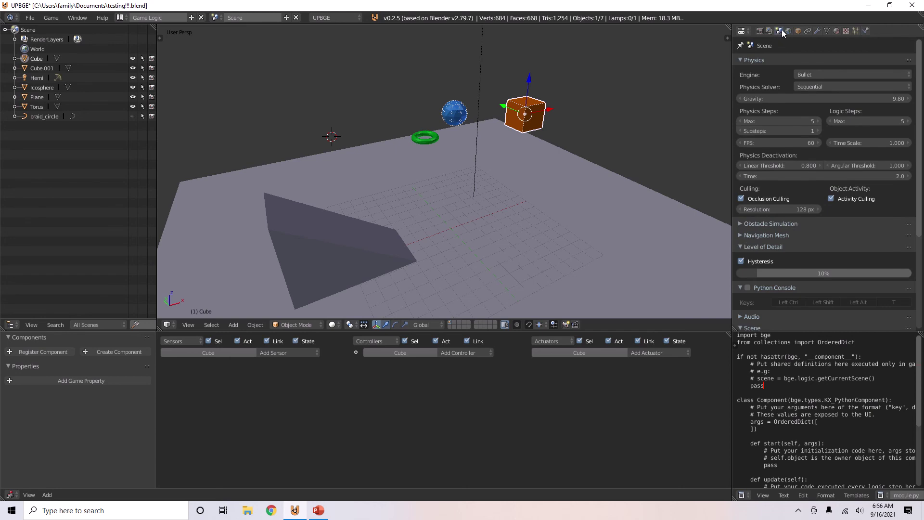
pyautogui.click(777, 98)
pyautogui.write('0')
pyautogui.press('Return')
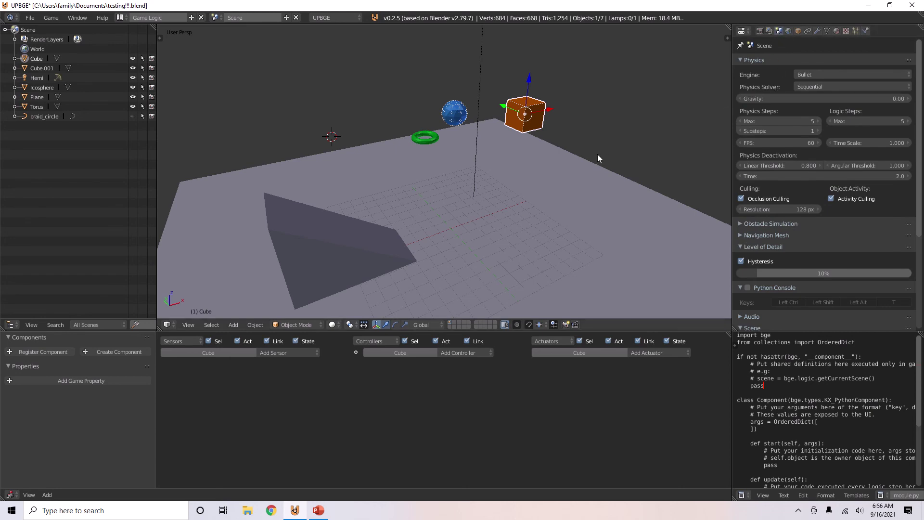
pyautogui.press('p')
pyautogui.press('Escape')
pyautogui.click(826, 97)
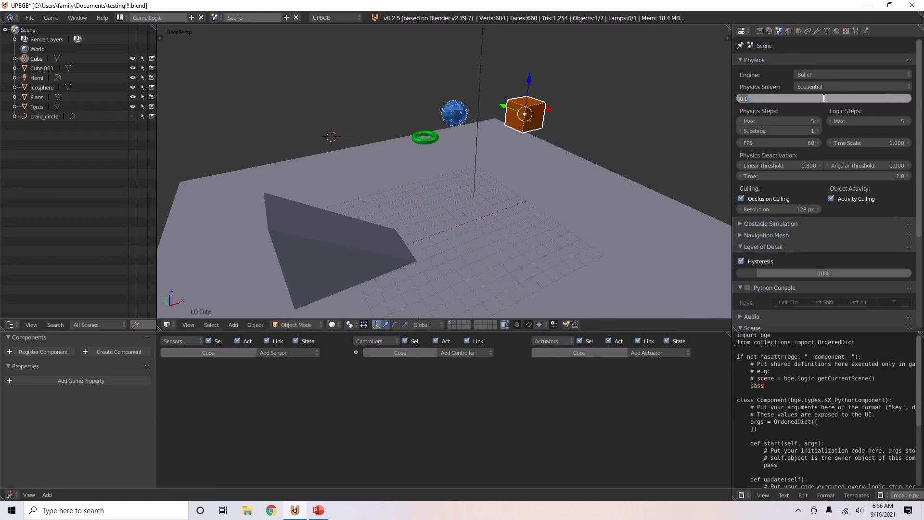
pyautogui.press('Escape')
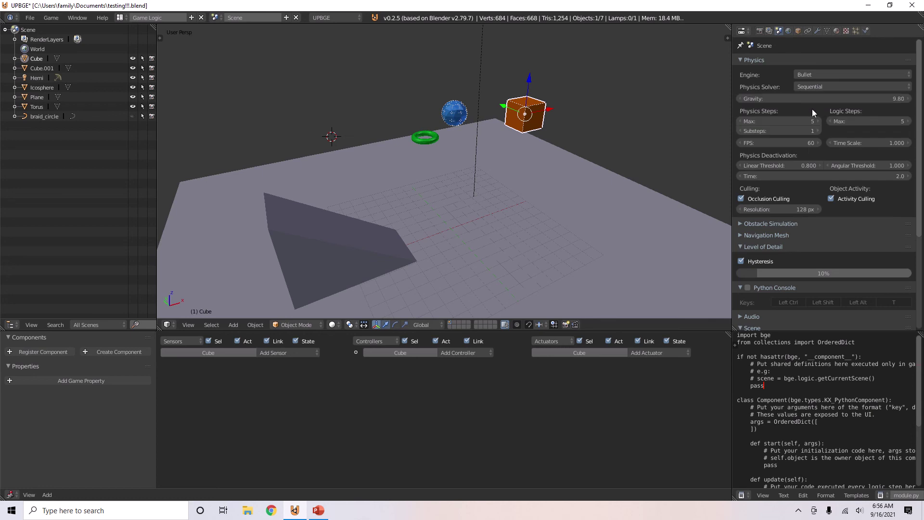
# - Set the cube's maximum fall speed to 0, test the scene in a game run, and stop it
pyautogui.click(867, 31)
pyautogui.click(797, 131)
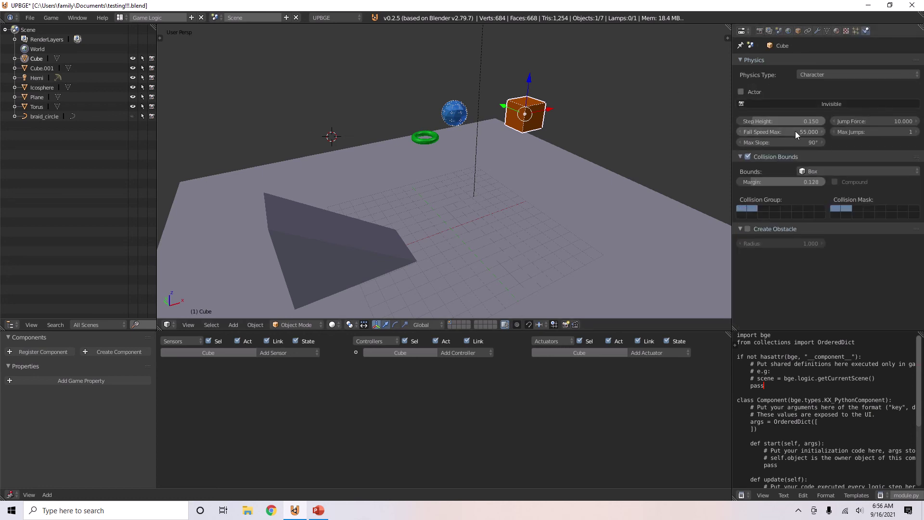
pyautogui.write('0')
pyautogui.press('Return')
pyautogui.press('p')
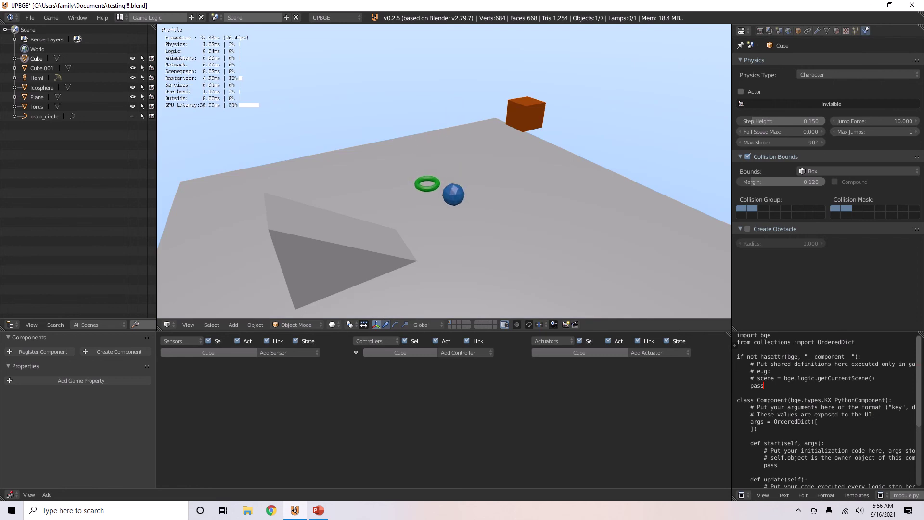
pyautogui.press('Escape')
# - Set the cube's maximum fall speed back to 55
pyautogui.click(791, 134)
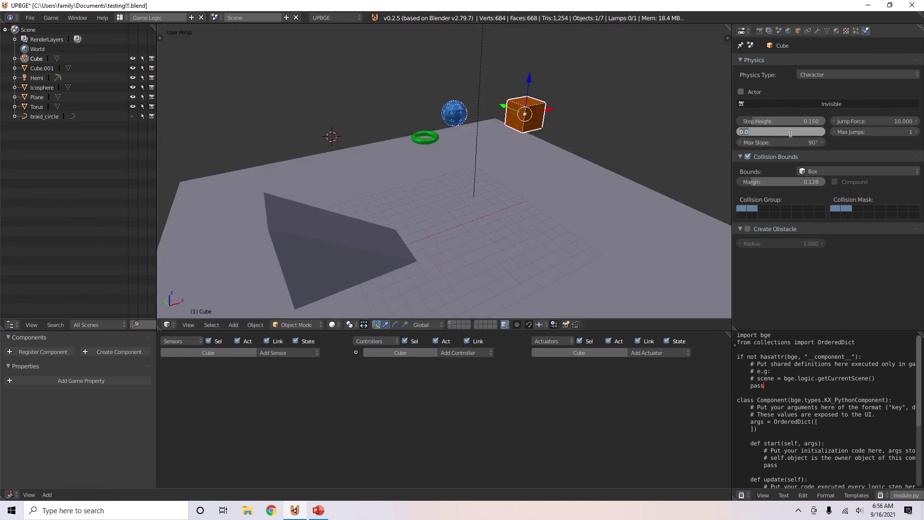
pyautogui.write('55')
pyautogui.press('Return')
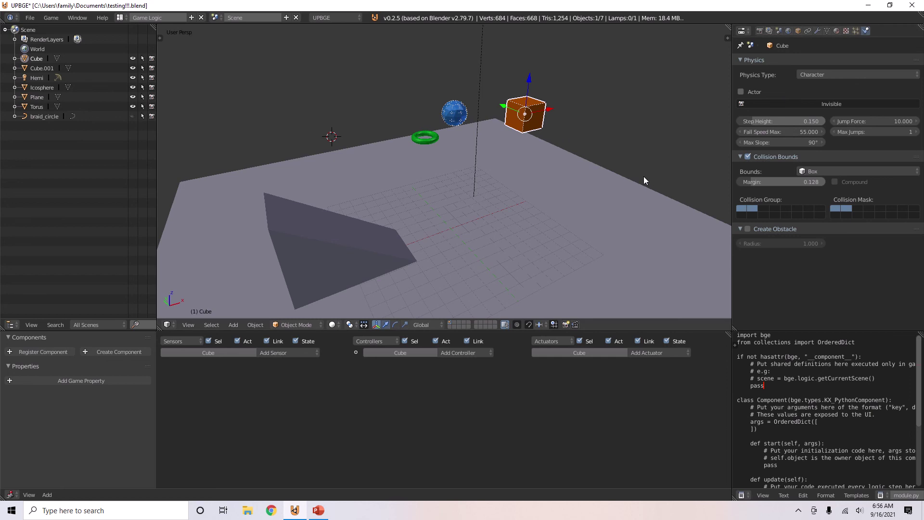
# - Set the cube's maximum fall speed to 50
pyautogui.moveTo(575, 155); pyautogui.dragTo(592, 135, button='middle')
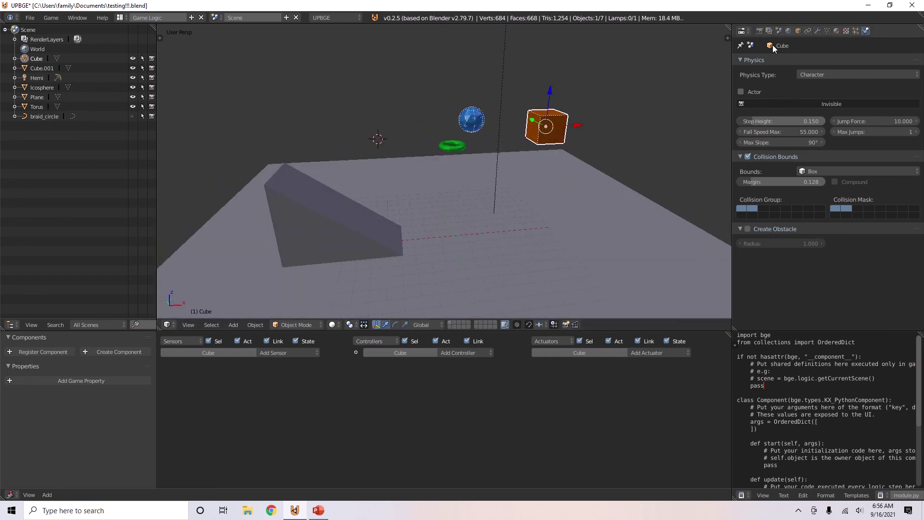
pyautogui.click(791, 132)
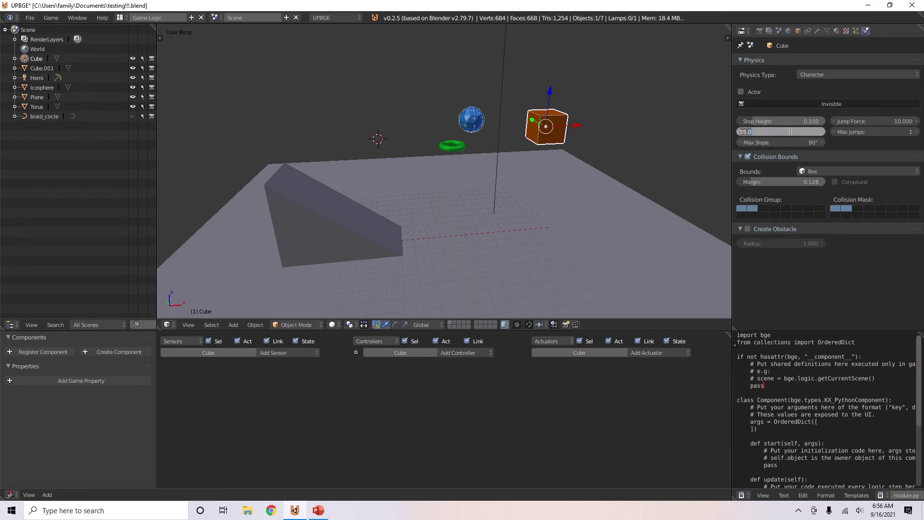
pyautogui.write('50')
pyautogui.press('Return')
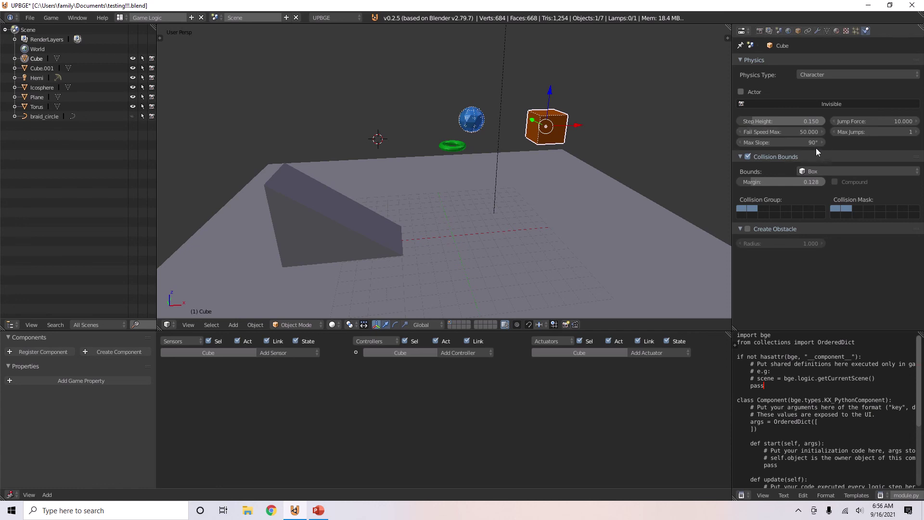